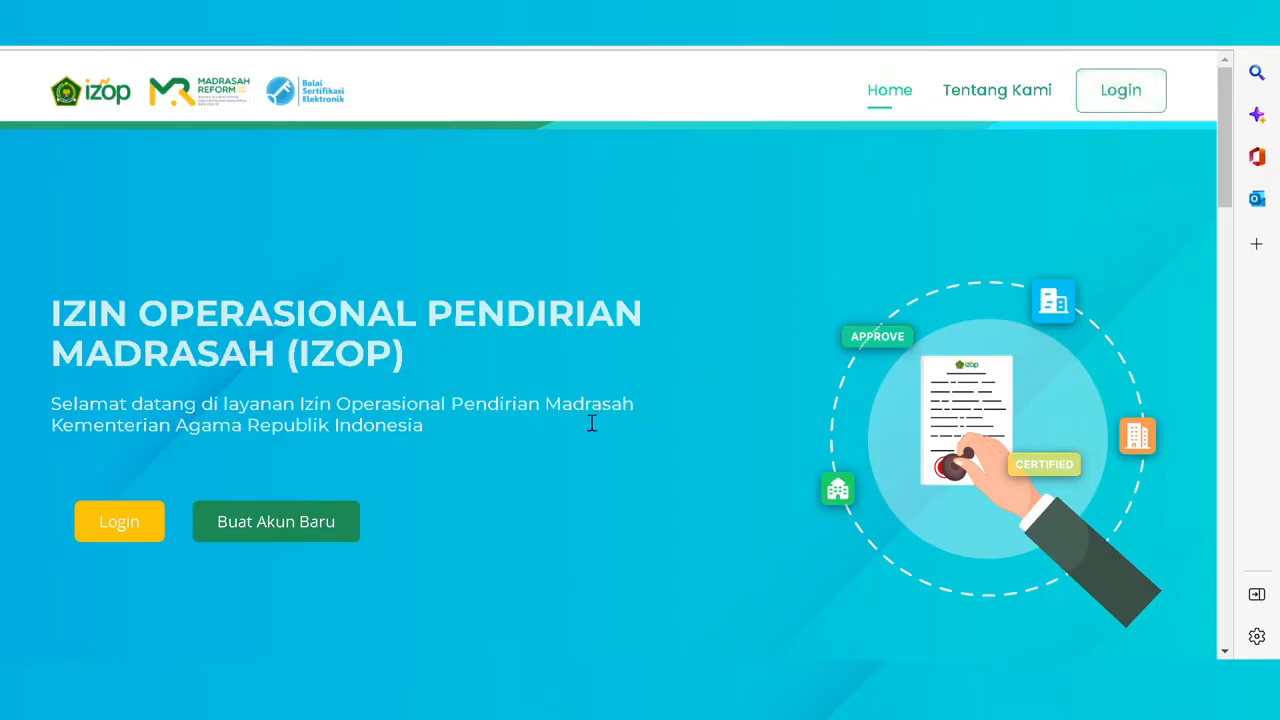
- Open the Buat Akun Baru registration form from the IZOP home page
{"action": "left_click", "coordinate": [341, 536]}
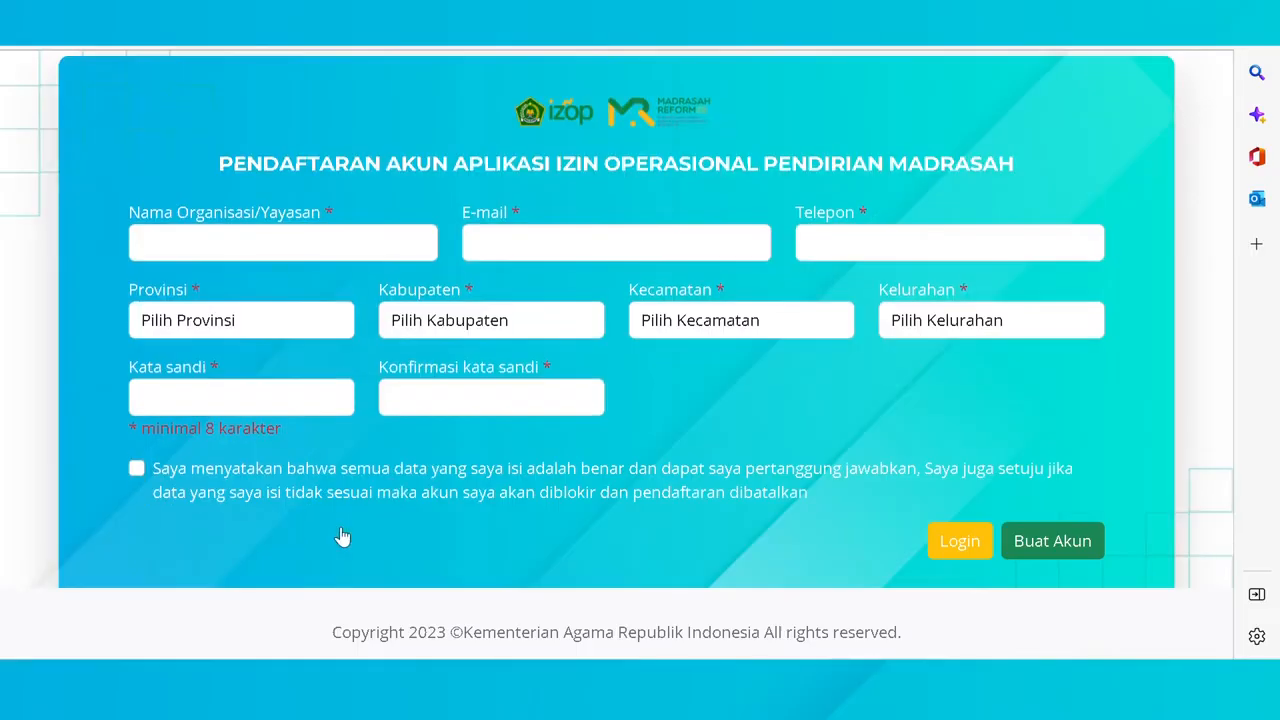
- Register organisation 'yayasan' with its e-mail and phone number, accept the declaration, and create the account
{"action": "left_click", "coordinate": [212, 252]}
{"action": "type", "text": "yayasan"}
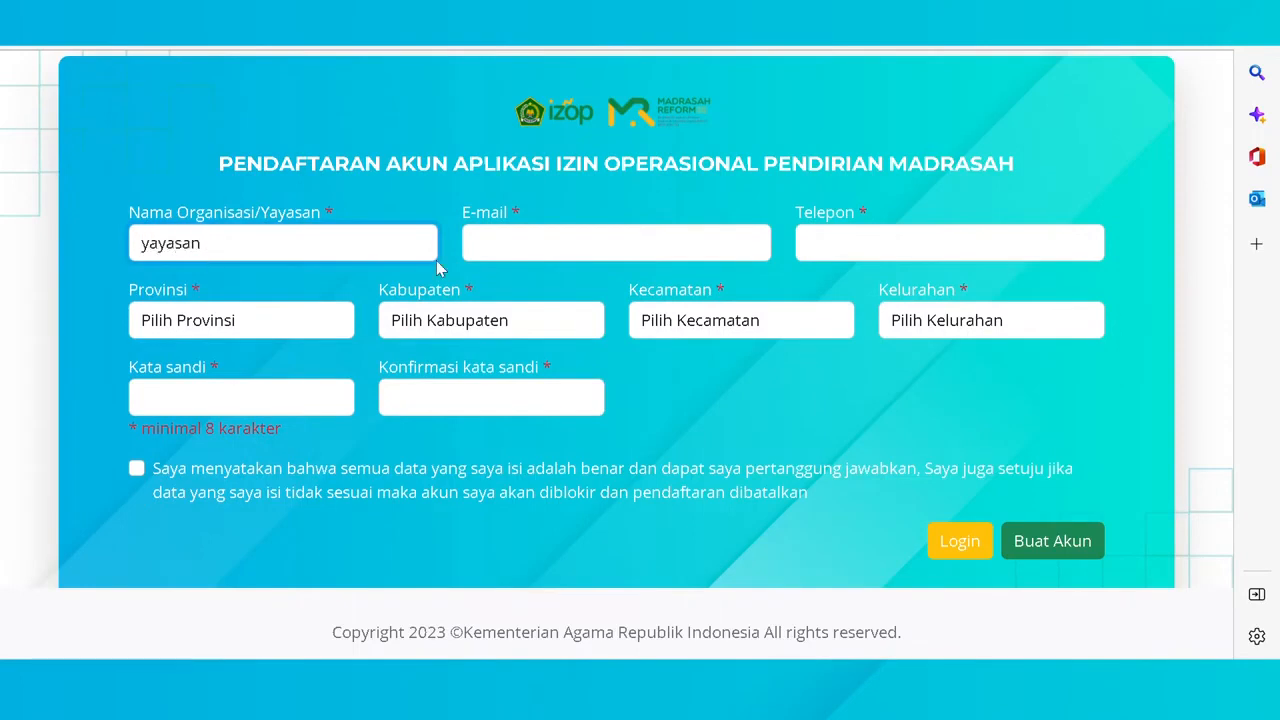
{"action": "left_click", "coordinate": [556, 260]}
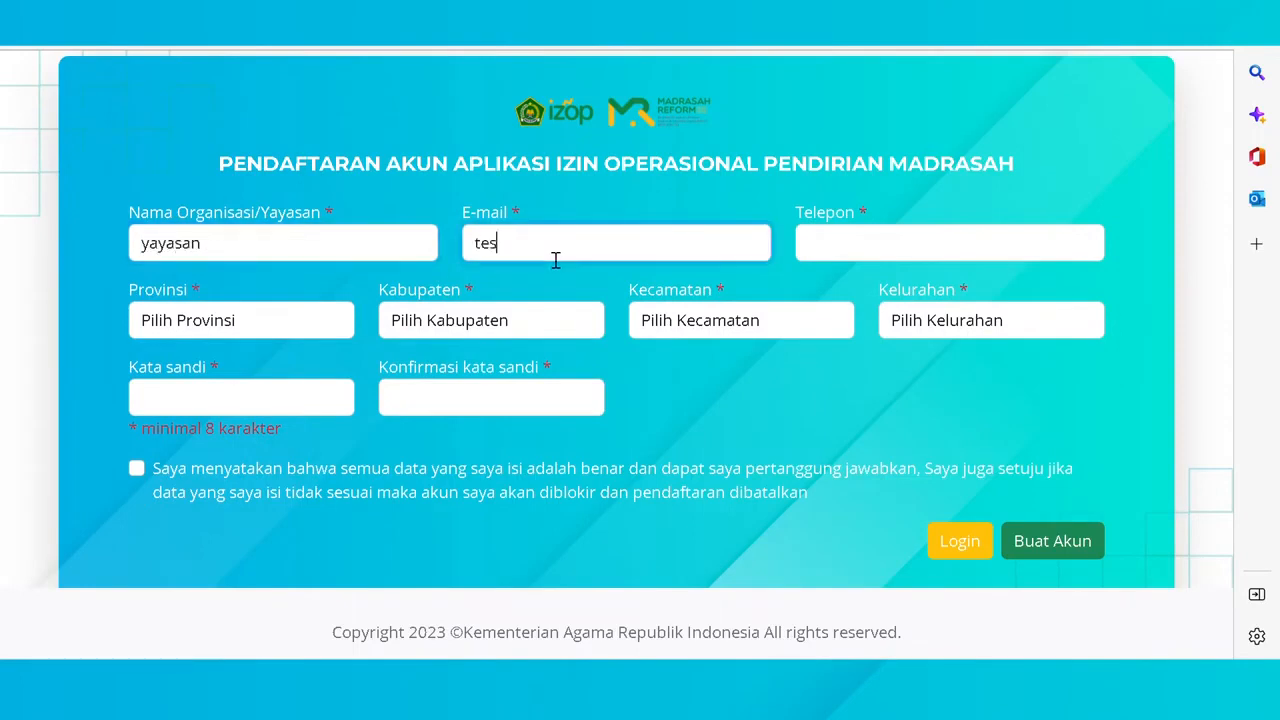
{"action": "left_click", "coordinate": [885, 245]}
{"action": "type", "text": "099999999"}
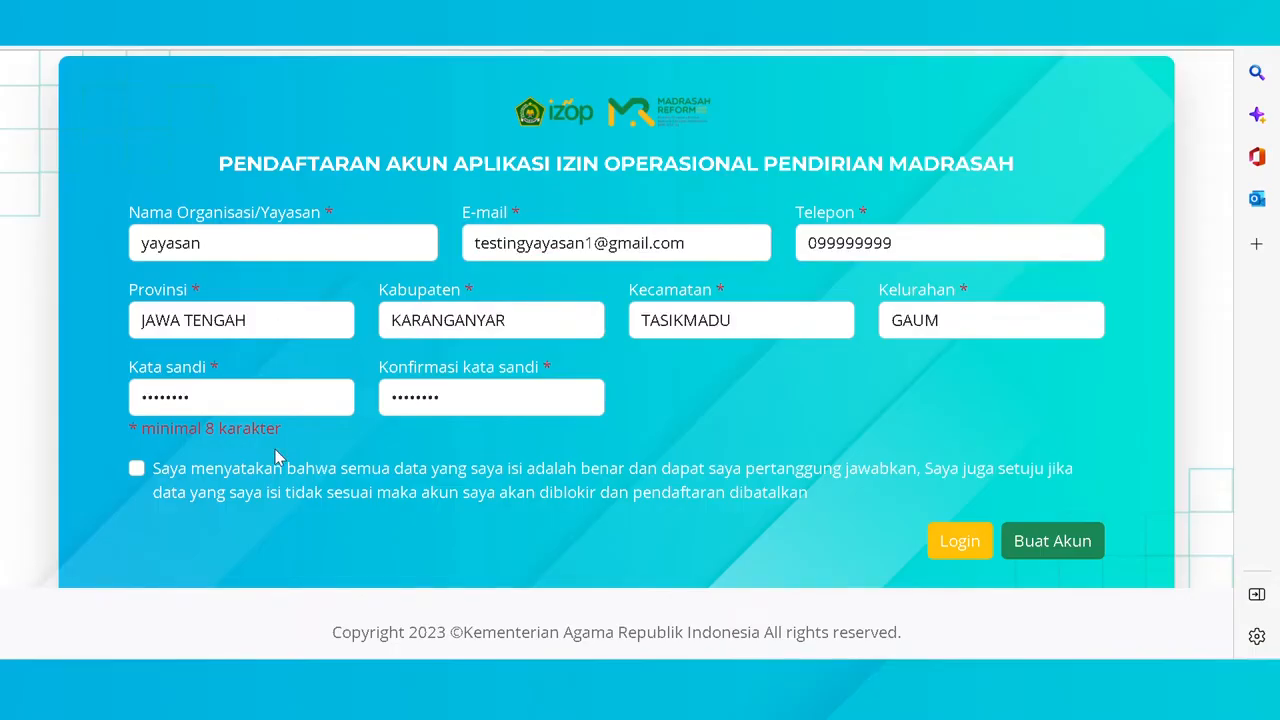
{"action": "left_click", "coordinate": [137, 469]}
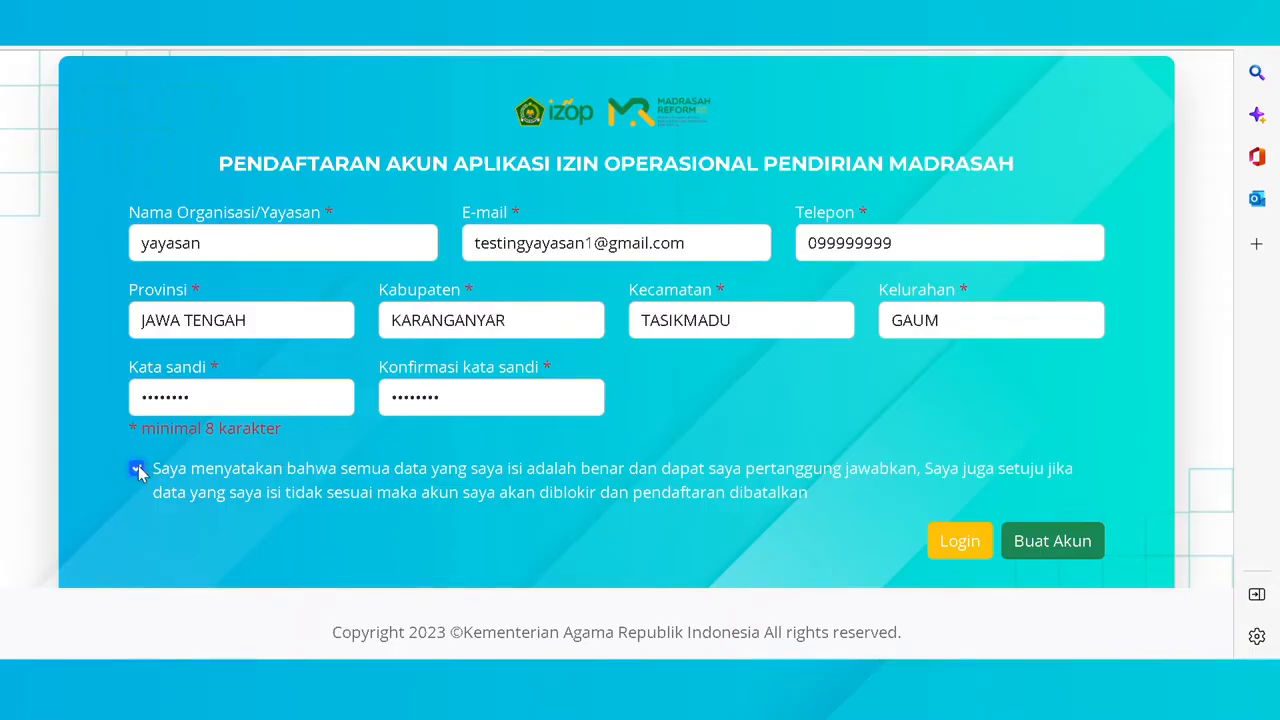
{"action": "left_click", "coordinate": [1053, 543]}
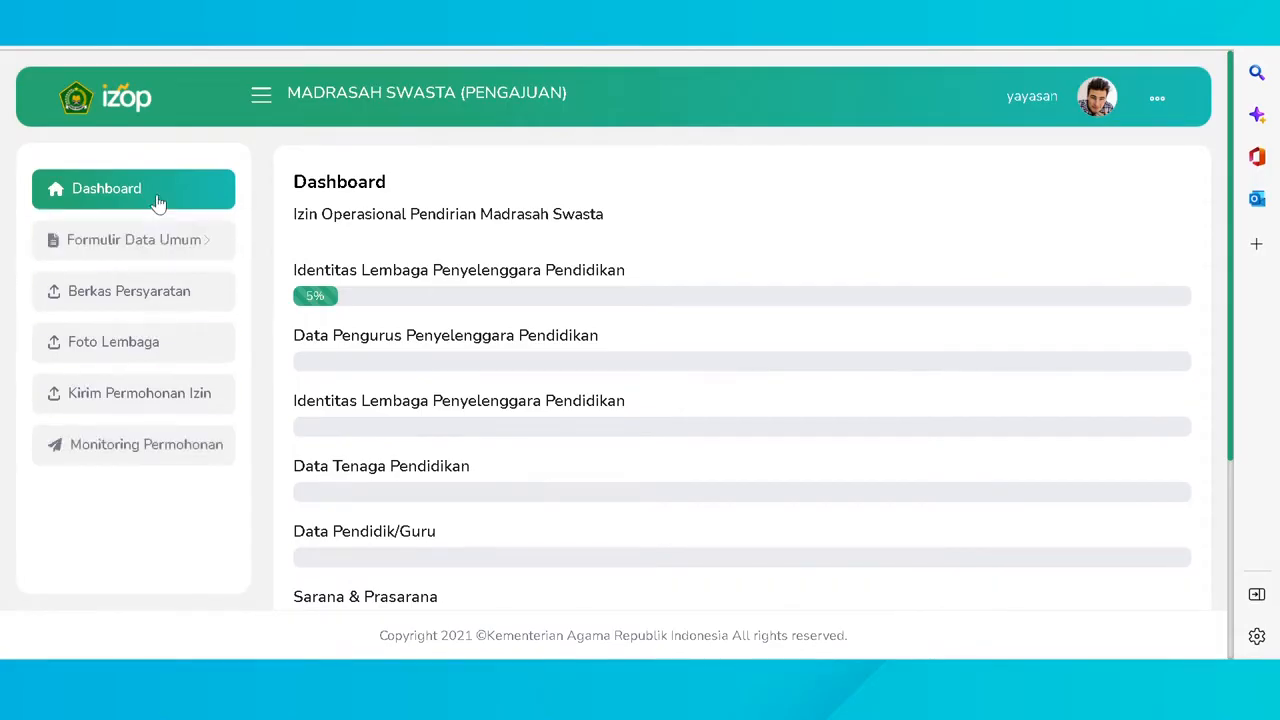
- Review the dashboard's section progress bars and expand Formulir Data Umum in the sidebar
{"action": "scroll", "coordinate": [434, 271], "scroll_direction": "down", "scroll_amount": 2}
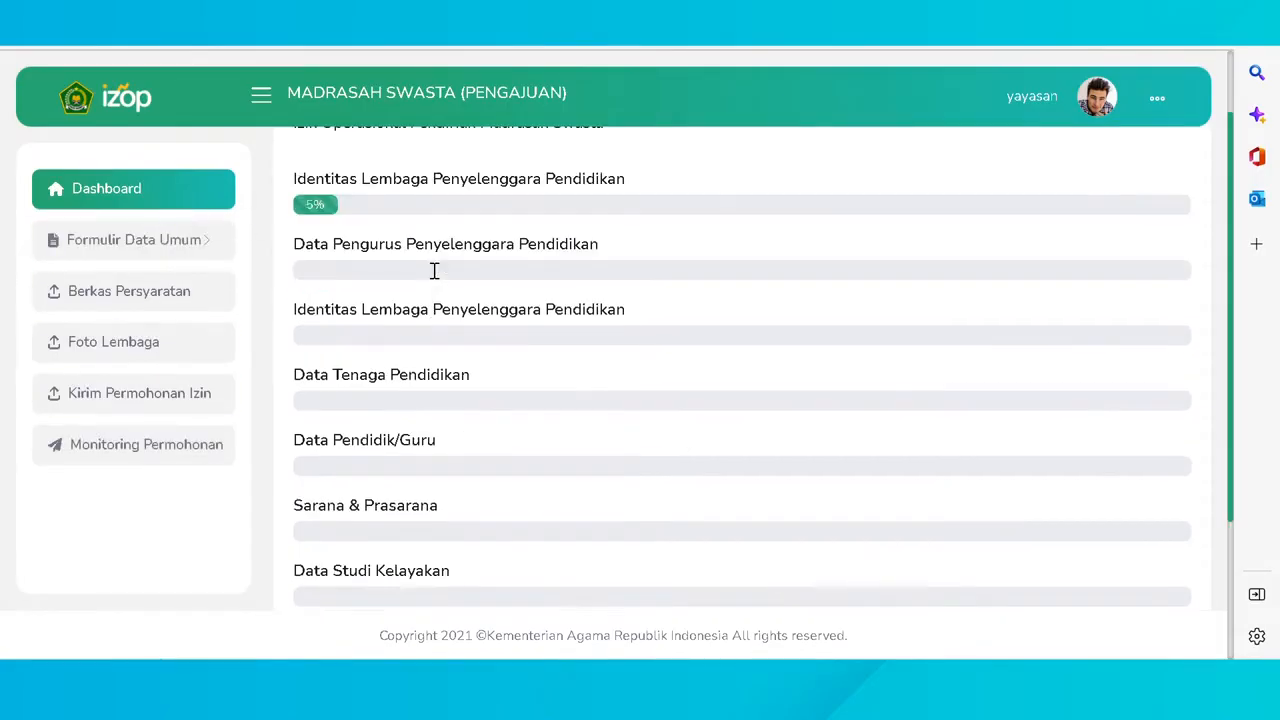
{"action": "scroll", "coordinate": [434, 271], "scroll_direction": "down", "scroll_amount": 2}
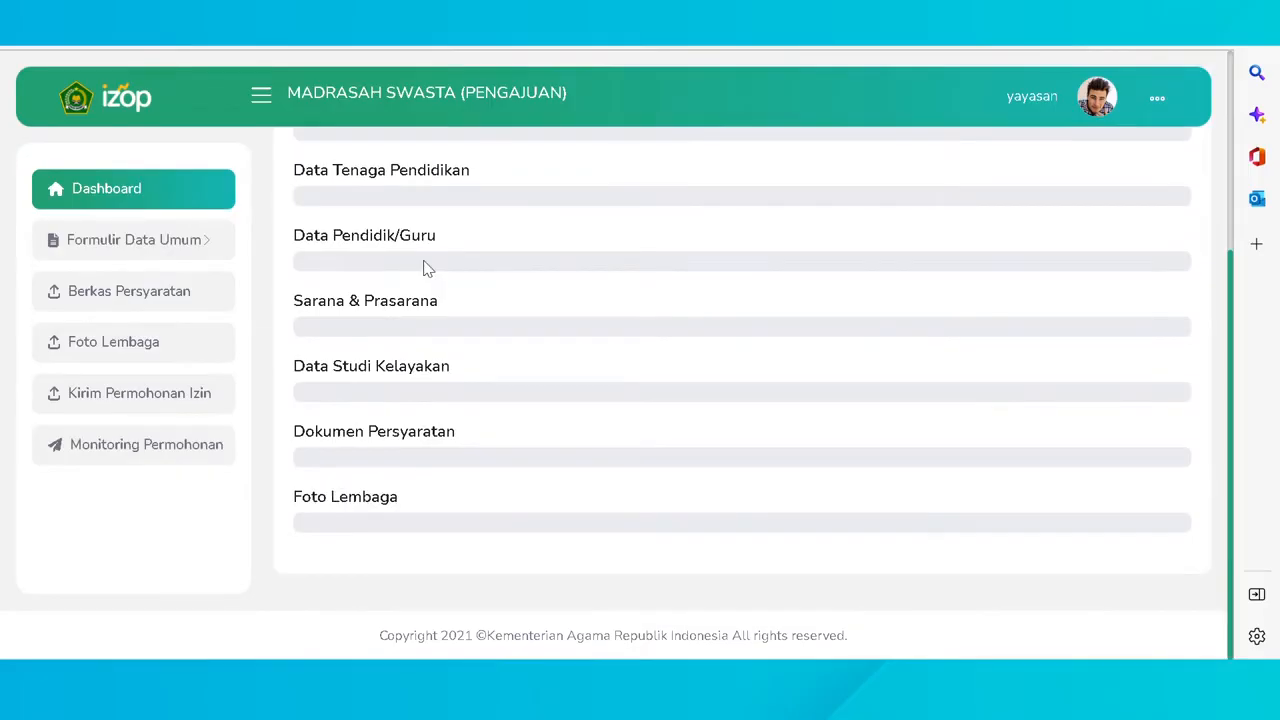
{"action": "scroll", "coordinate": [424, 268], "scroll_direction": "up", "scroll_amount": 5}
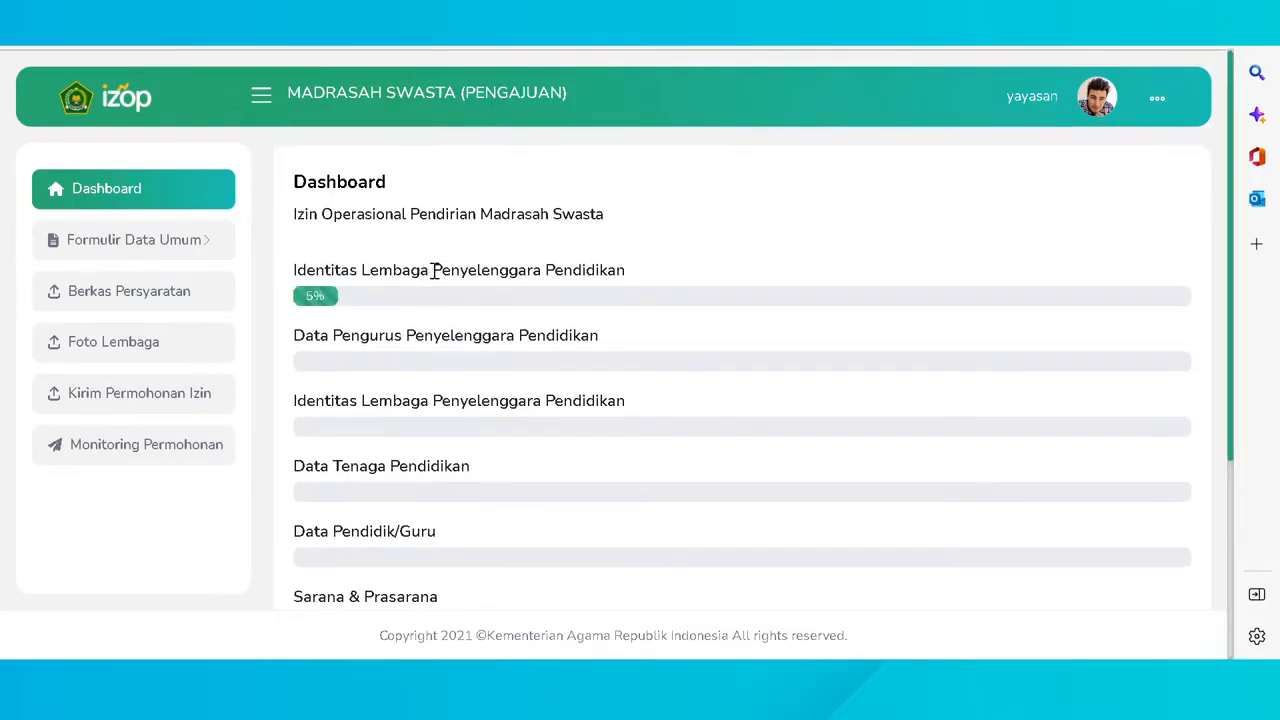
{"action": "left_click", "coordinate": [220, 249]}
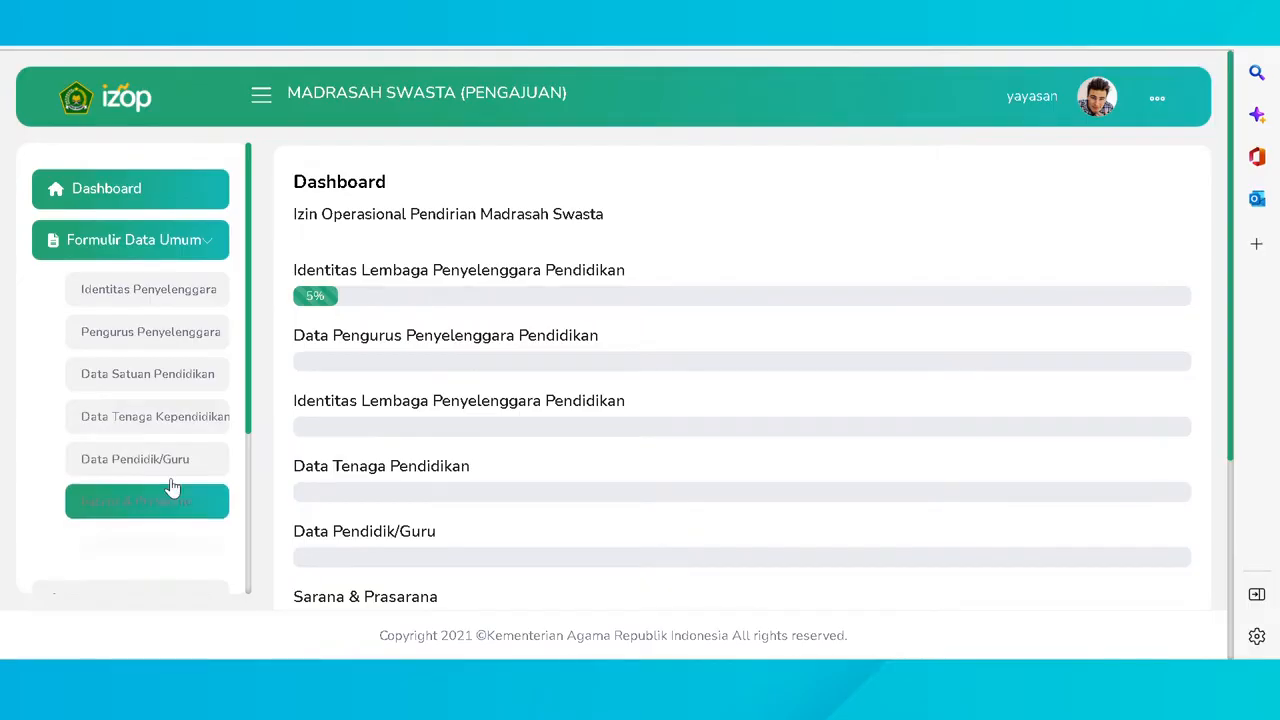
- Enter the NPWP tax number, notary name, deed number and approval date 01/20/2023
{"action": "left_click", "coordinate": [178, 290]}
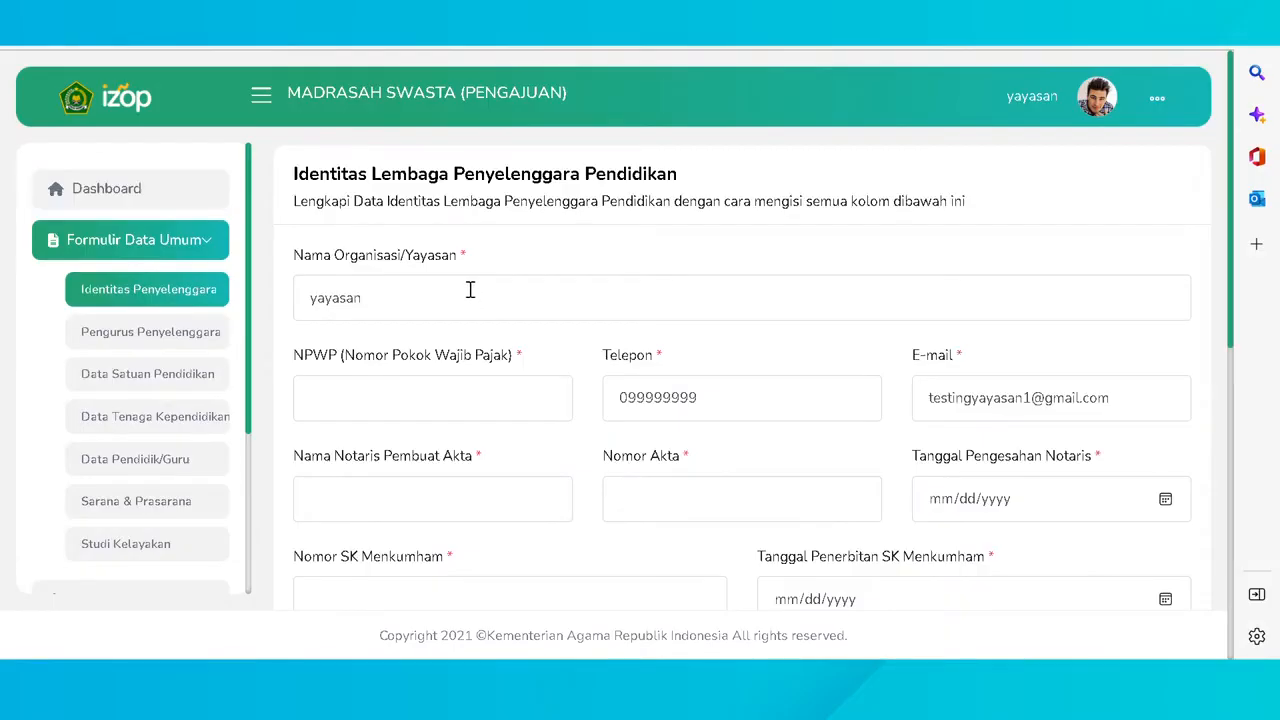
{"action": "left_click", "coordinate": [448, 413]}
{"action": "type", "text": "99.999.999.9-999.999"}
{"action": "left_click", "coordinate": [468, 506]}
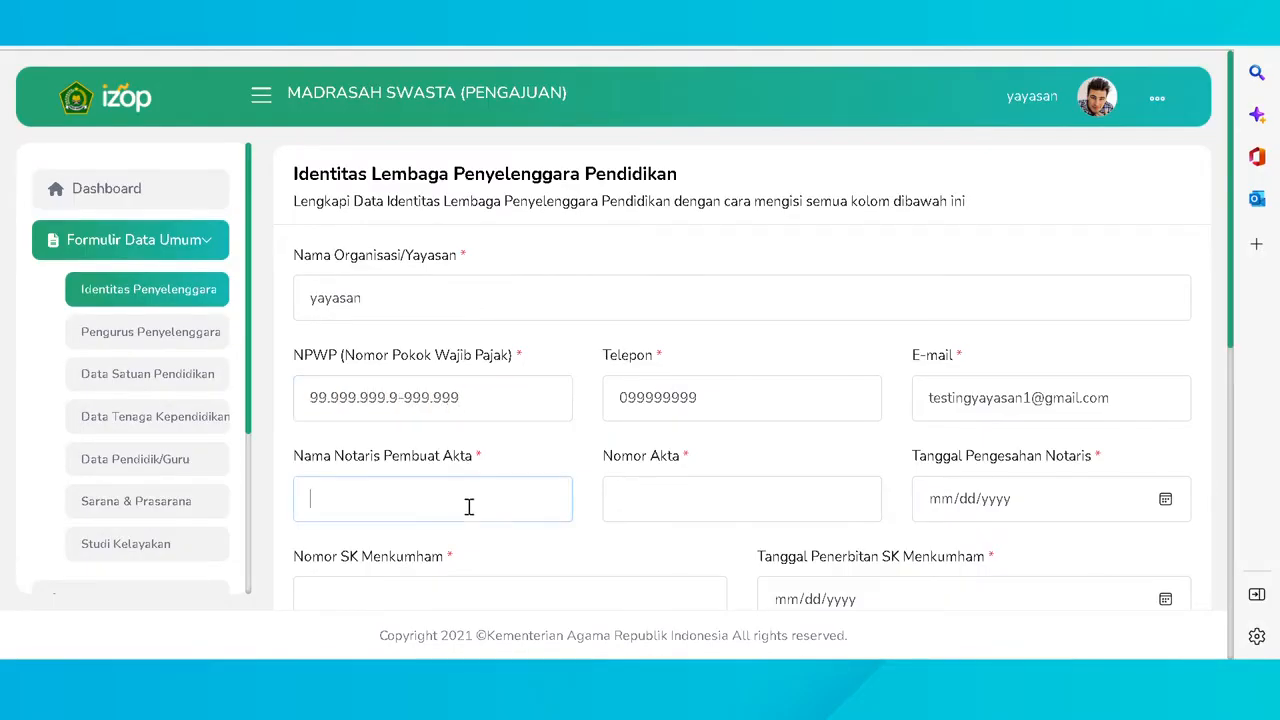
{"action": "left_click", "coordinate": [460, 556]}
{"action": "left_click", "coordinate": [447, 512]}
{"action": "left_click", "coordinate": [420, 436]}
{"action": "left_click", "coordinate": [674, 511]}
{"action": "left_click", "coordinate": [654, 424]}
{"action": "left_click", "coordinate": [1171, 500]}
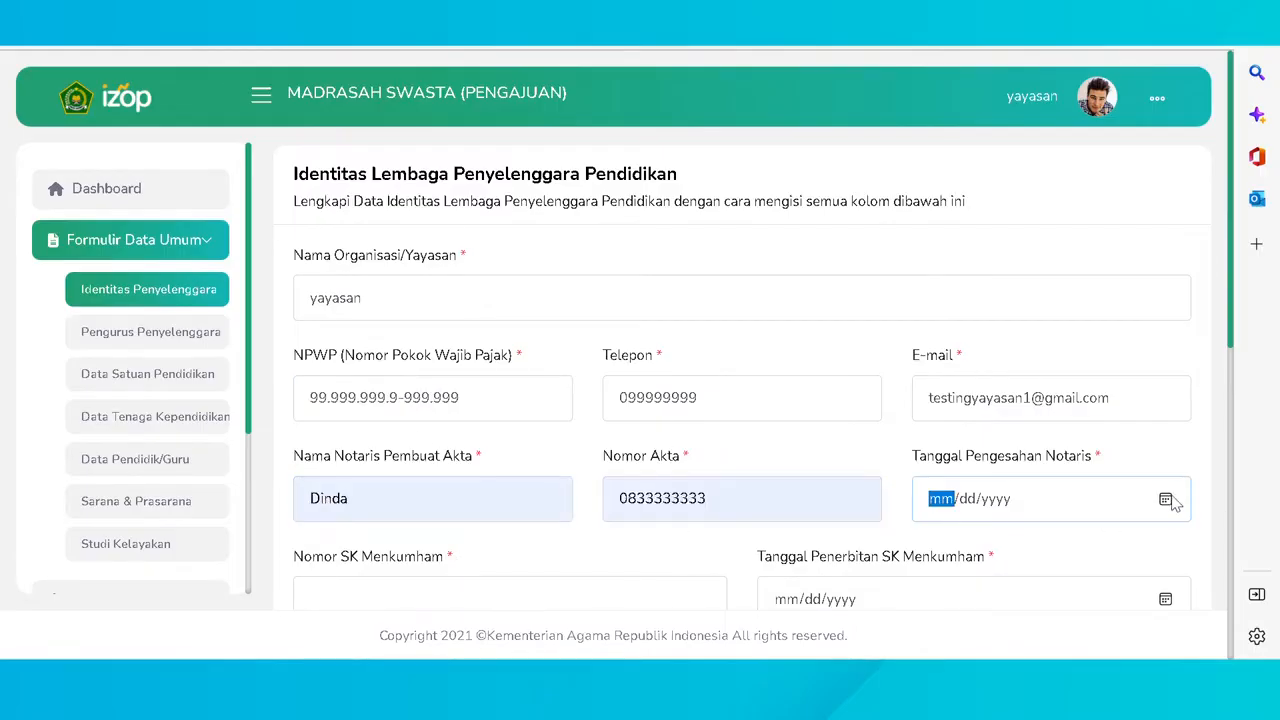
{"action": "left_click", "coordinate": [1068, 524]}
- Fill the Menkumham decree number and date, plus the BANK MANDIRI account number and holder
{"action": "scroll", "coordinate": [986, 510], "scroll_direction": "down", "scroll_amount": 1}
{"action": "left_click", "coordinate": [635, 518]}
{"action": "left_click", "coordinate": [564, 387]}
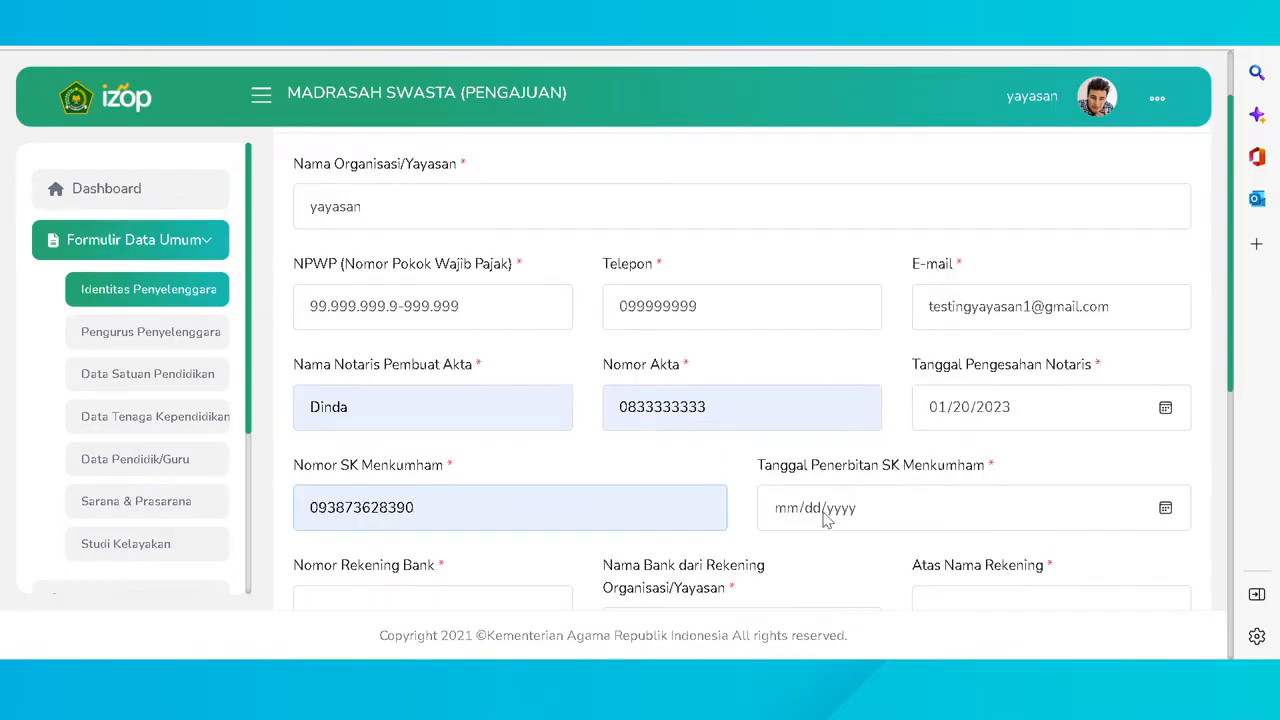
{"action": "left_click", "coordinate": [1164, 508]}
{"action": "scroll", "coordinate": [594, 563], "scroll_direction": "down", "scroll_amount": 1}
{"action": "left_click", "coordinate": [447, 432]}
{"action": "left_click", "coordinate": [728, 540]}
{"action": "left_click", "coordinate": [660, 433]}
{"action": "left_click", "coordinate": [1026, 546]}
{"action": "left_click", "coordinate": [1000, 565]}
- Choose the foundation's province, regency, district and village
{"action": "scroll", "coordinate": [600, 500], "scroll_direction": "down", "scroll_amount": 2}
{"action": "left_click", "coordinate": [409, 450]}
{"action": "left_click", "coordinate": [362, 366]}
{"action": "left_click", "coordinate": [600, 452]}
{"action": "left_click", "coordinate": [600, 357]}
{"action": "left_click", "coordinate": [850, 452]}
{"action": "left_click", "coordinate": [823, 366]}
{"action": "left_click", "coordinate": [1080, 452]}
{"action": "left_click", "coordinate": [1060, 320]}
- Enter address 'Jl. Yogyakarta' and postal code 11111, then save the organiser identity
{"action": "left_click", "coordinate": [627, 565]}
{"action": "type", "text": "Jl. Yogyakarta"}
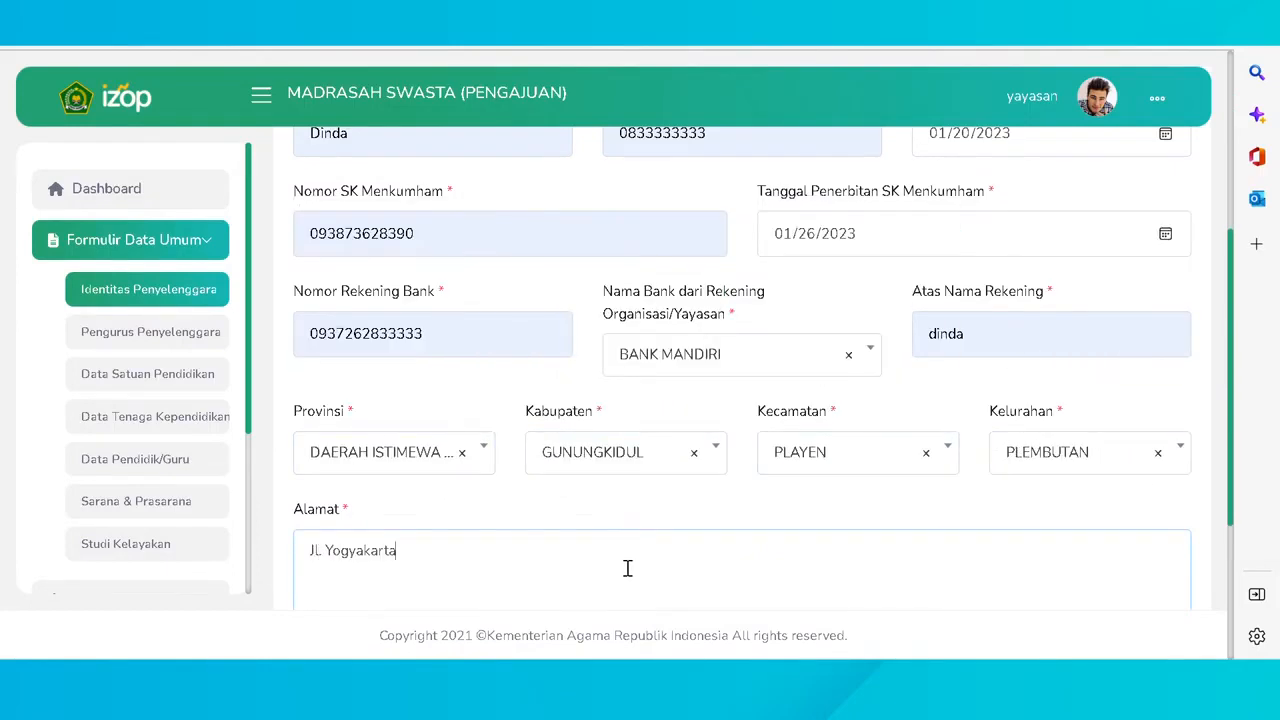
{"action": "key", "text": "Tab"}
{"action": "type", "text": "11111"}
{"action": "left_click", "coordinate": [900, 560]}
{"action": "scroll", "coordinate": [843, 519], "scroll_direction": "up", "scroll_amount": 1}
{"action": "scroll", "coordinate": [845, 520], "scroll_direction": "up", "scroll_amount": 5}
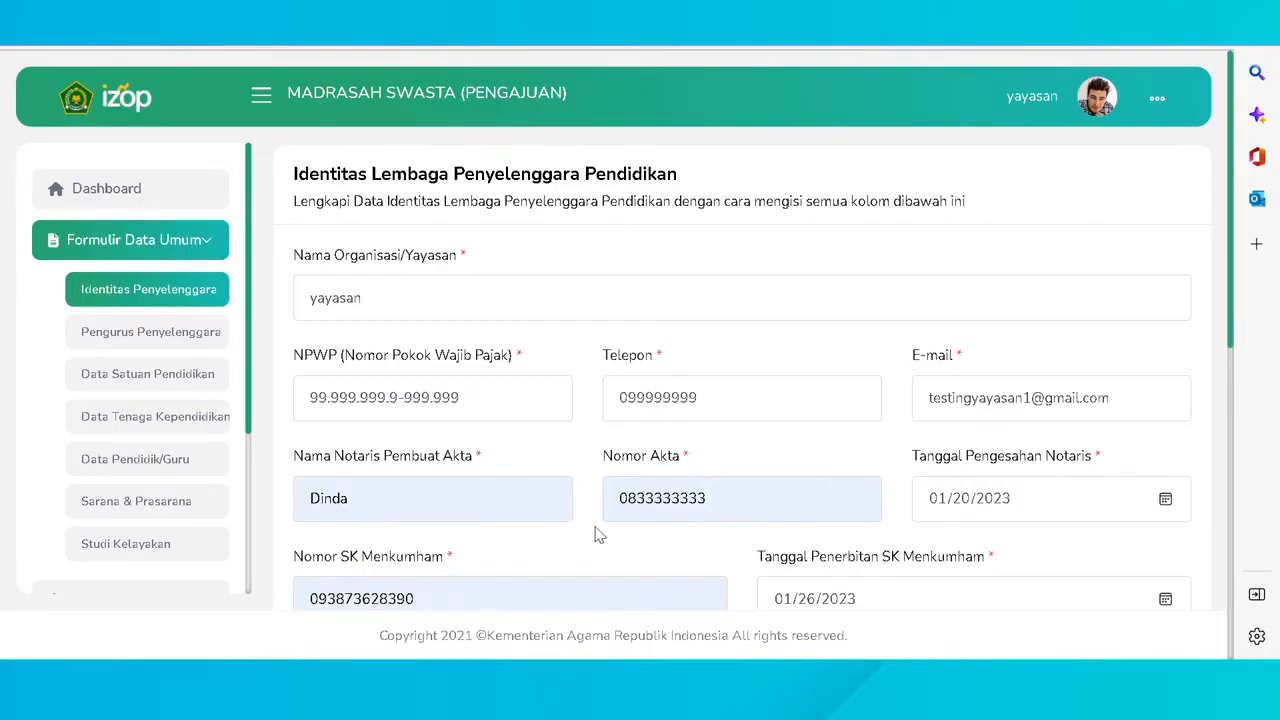
{"action": "scroll", "coordinate": [626, 537], "scroll_direction": "down", "scroll_amount": 2}
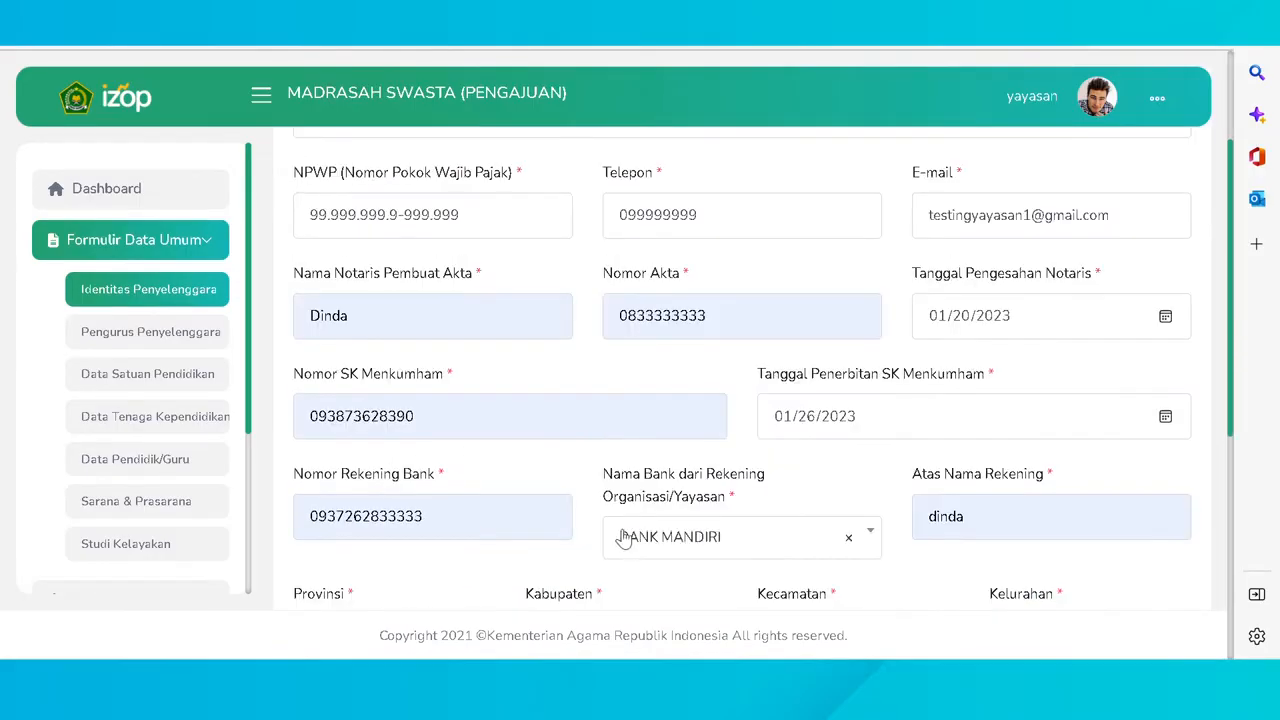
{"action": "scroll", "coordinate": [626, 537], "scroll_direction": "down", "scroll_amount": 3}
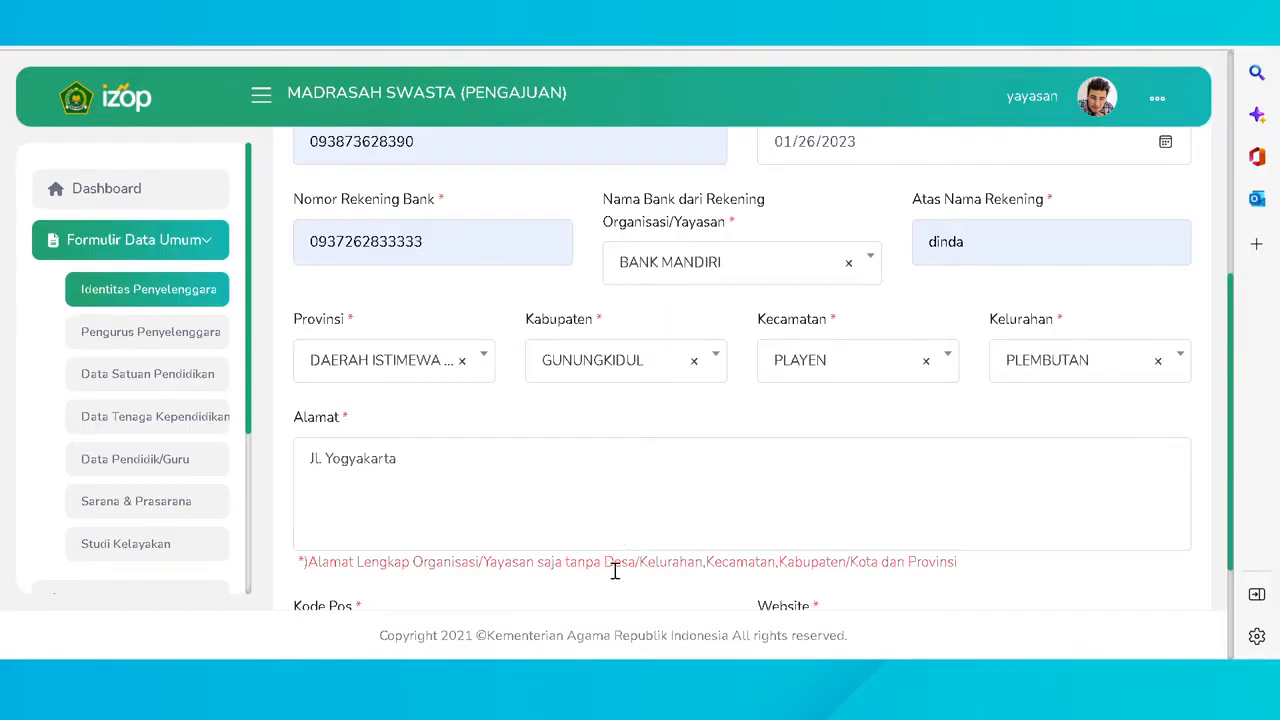
{"action": "scroll", "coordinate": [615, 570], "scroll_direction": "down", "scroll_amount": 2}
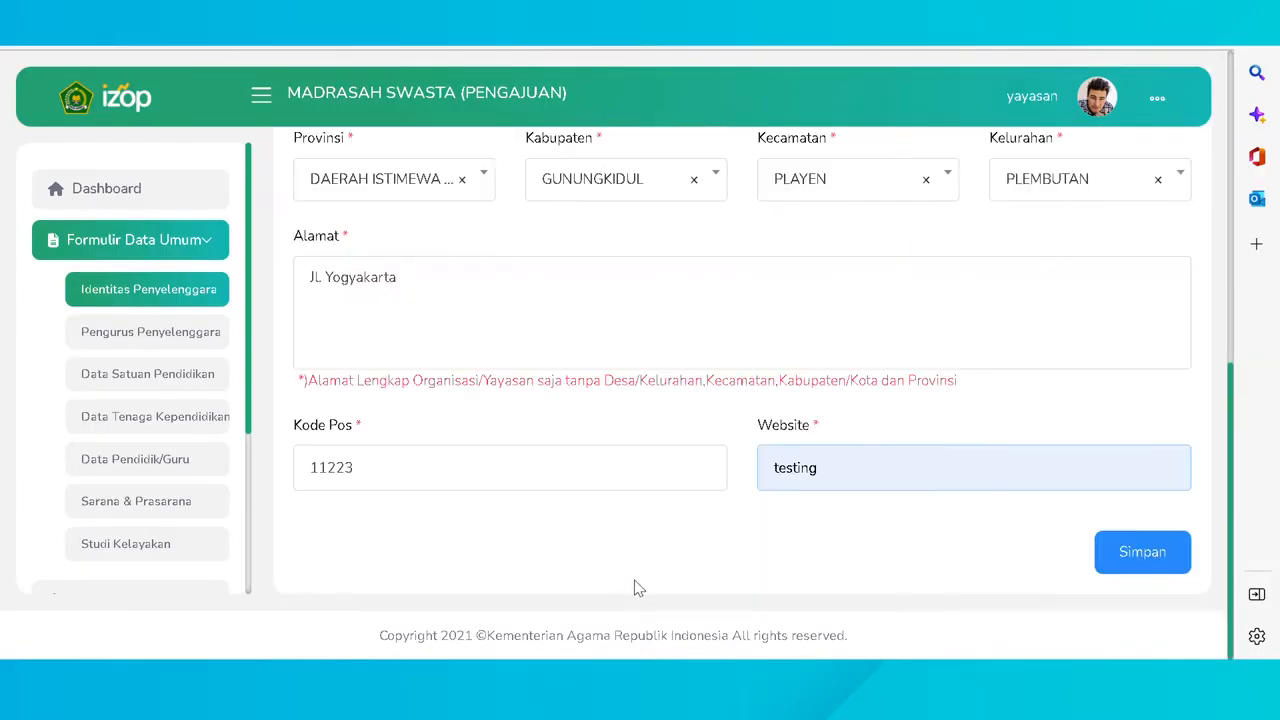
{"action": "left_click", "coordinate": [1120, 556]}
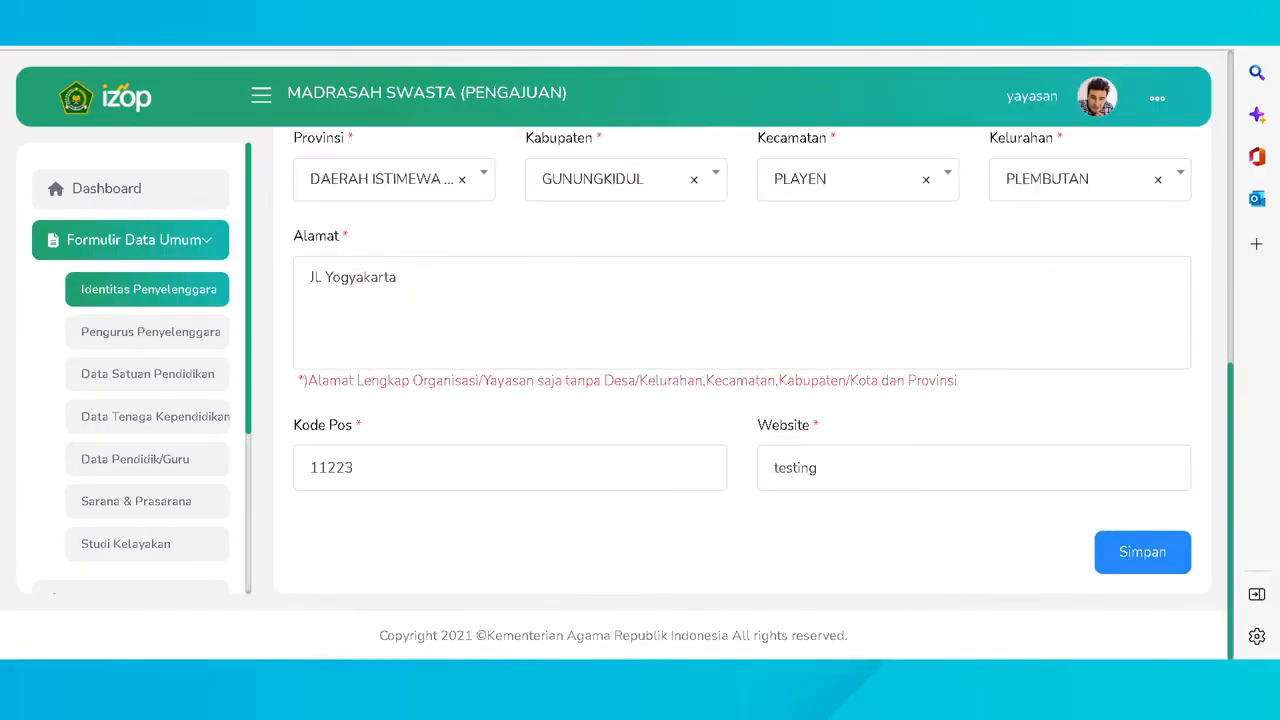
- Start a new board member record in Pengurus Penyelenggara and fill in the NIK and name
{"action": "left_click", "coordinate": [142, 338]}
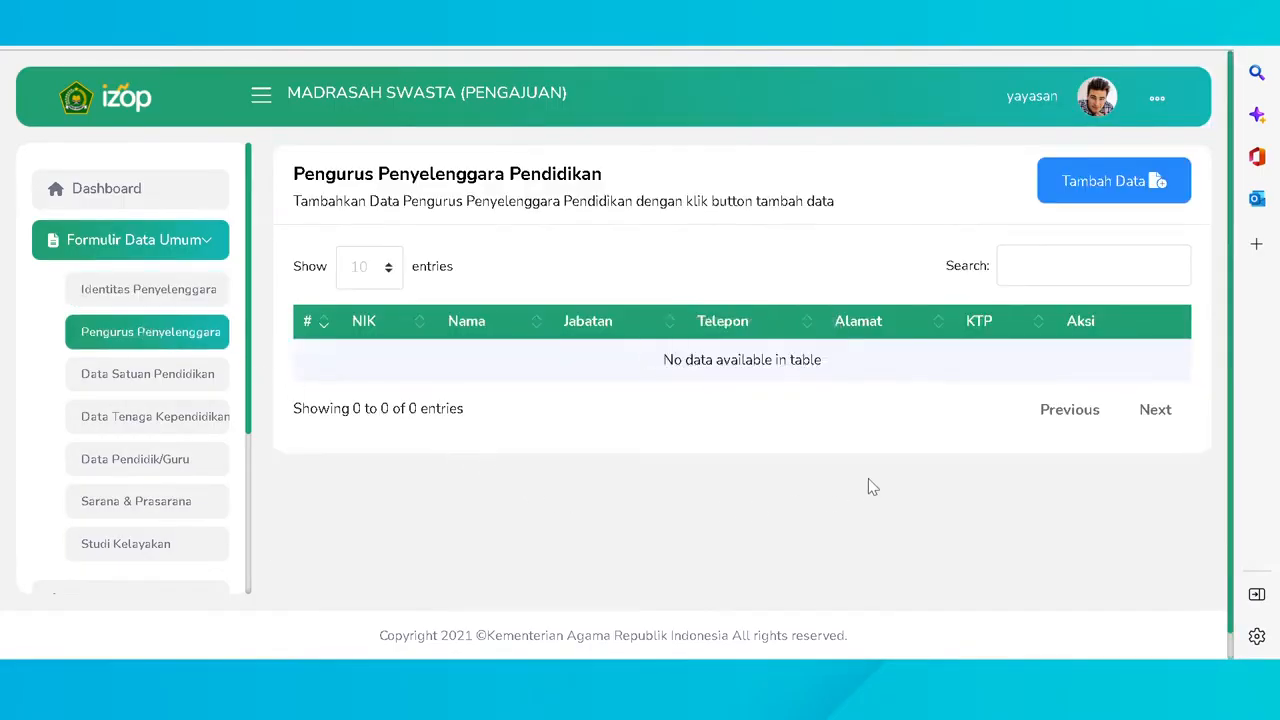
{"action": "left_click", "coordinate": [1064, 195]}
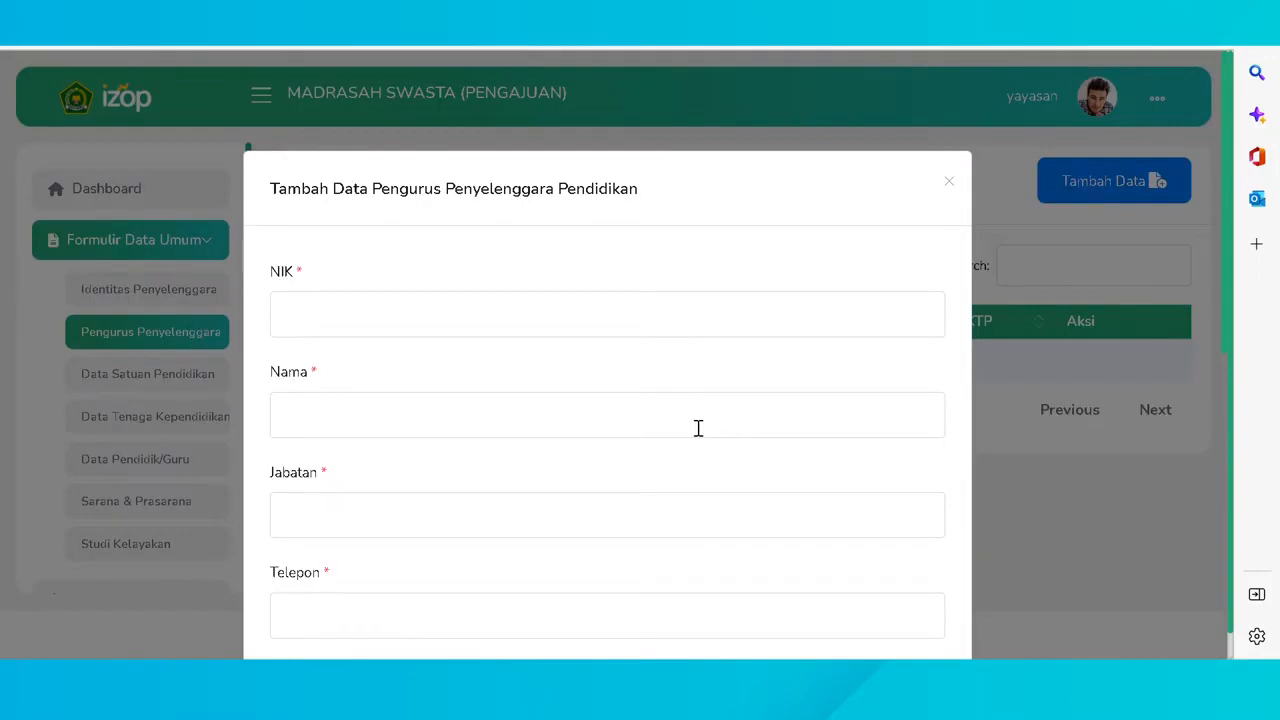
{"action": "scroll", "coordinate": [703, 428], "scroll_direction": "down", "scroll_amount": 5}
{"action": "scroll", "coordinate": [687, 428], "scroll_direction": "down", "scroll_amount": 2}
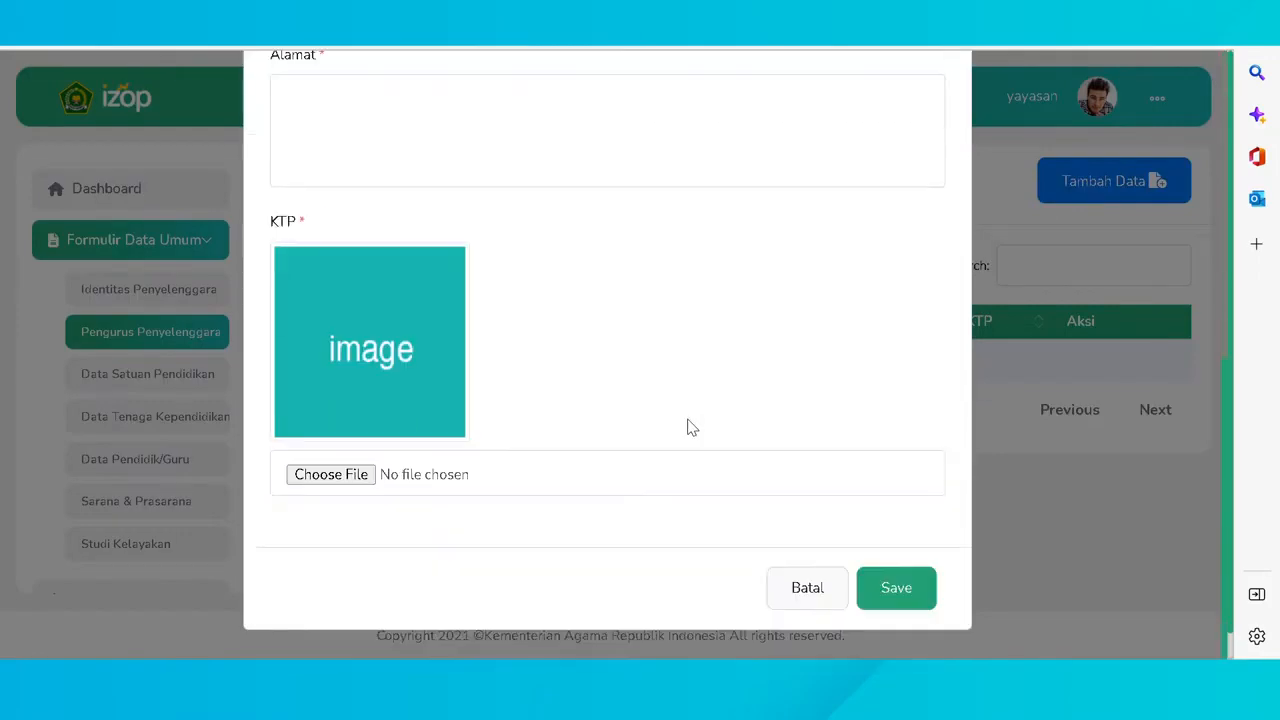
{"action": "scroll", "coordinate": [687, 426], "scroll_direction": "up", "scroll_amount": 8}
{"action": "left_click", "coordinate": [594, 334]}
{"action": "left_click", "coordinate": [550, 381]}
{"action": "left_click", "coordinate": [554, 436]}
{"action": "left_click", "coordinate": [522, 503]}
{"action": "left_click", "coordinate": [509, 435]}
{"action": "left_click", "coordinate": [459, 222]}
- Set the member's position to 'kepala yayasan', add the phone number and address 'Jl. Yogyakarta'
{"action": "left_click", "coordinate": [474, 520]}
{"action": "type", "text": "kepala yayasan"}
{"action": "scroll", "coordinate": [483, 490], "scroll_direction": "down", "scroll_amount": 2}
{"action": "left_click", "coordinate": [500, 443]}
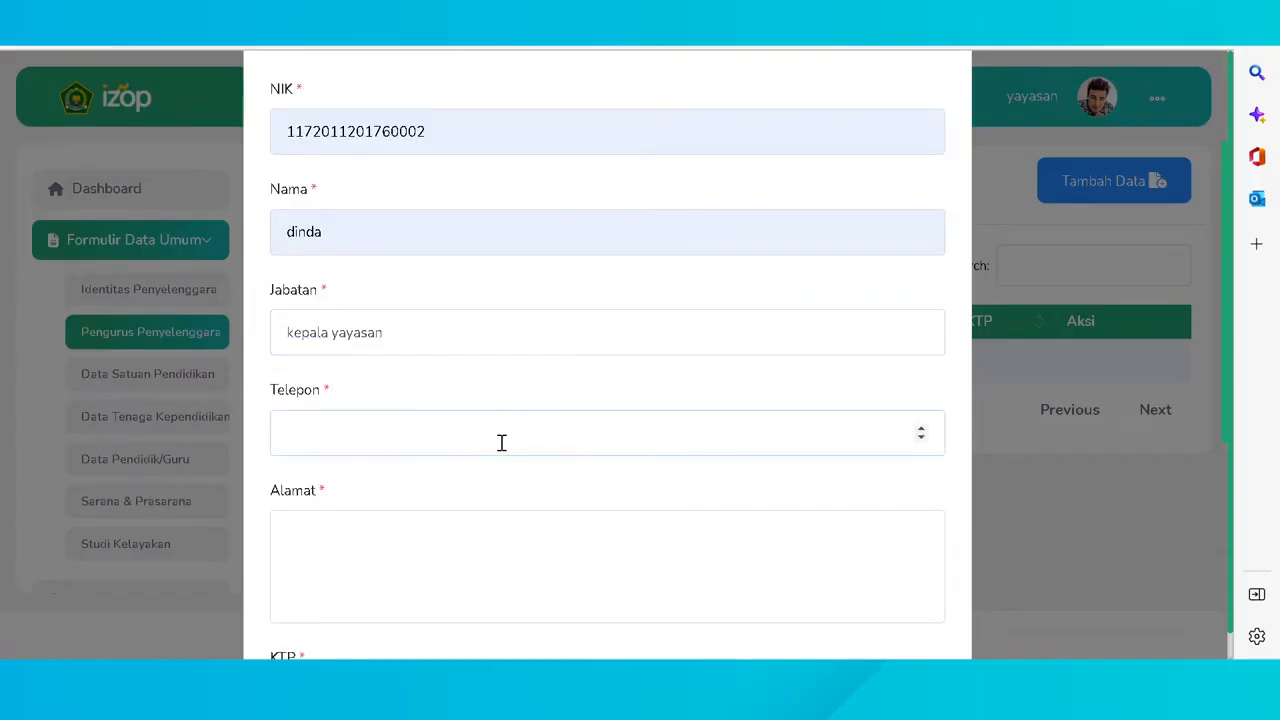
{"action": "left_click", "coordinate": [406, 274]}
{"action": "scroll", "coordinate": [449, 491], "scroll_direction": "down", "scroll_amount": 1}
{"action": "left_click", "coordinate": [449, 491]}
{"action": "left_click", "coordinate": [412, 469]}
{"action": "type", "text": "Jl. Yogyakarta"}
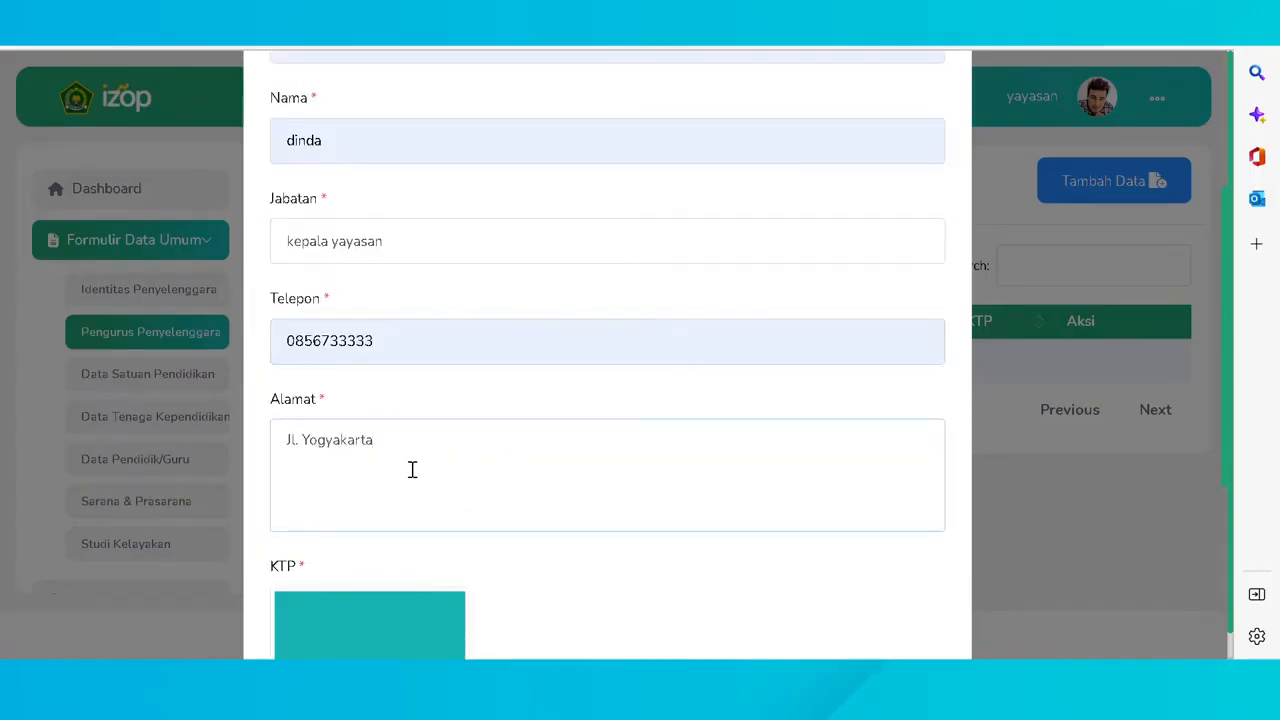
- Attach the member's KTP photo and save the board member
{"action": "scroll", "coordinate": [565, 547], "scroll_direction": "down", "scroll_amount": 2}
{"action": "scroll", "coordinate": [565, 547], "scroll_direction": "down", "scroll_amount": 2}
{"action": "scroll", "coordinate": [566, 506], "scroll_direction": "up", "scroll_amount": 4}
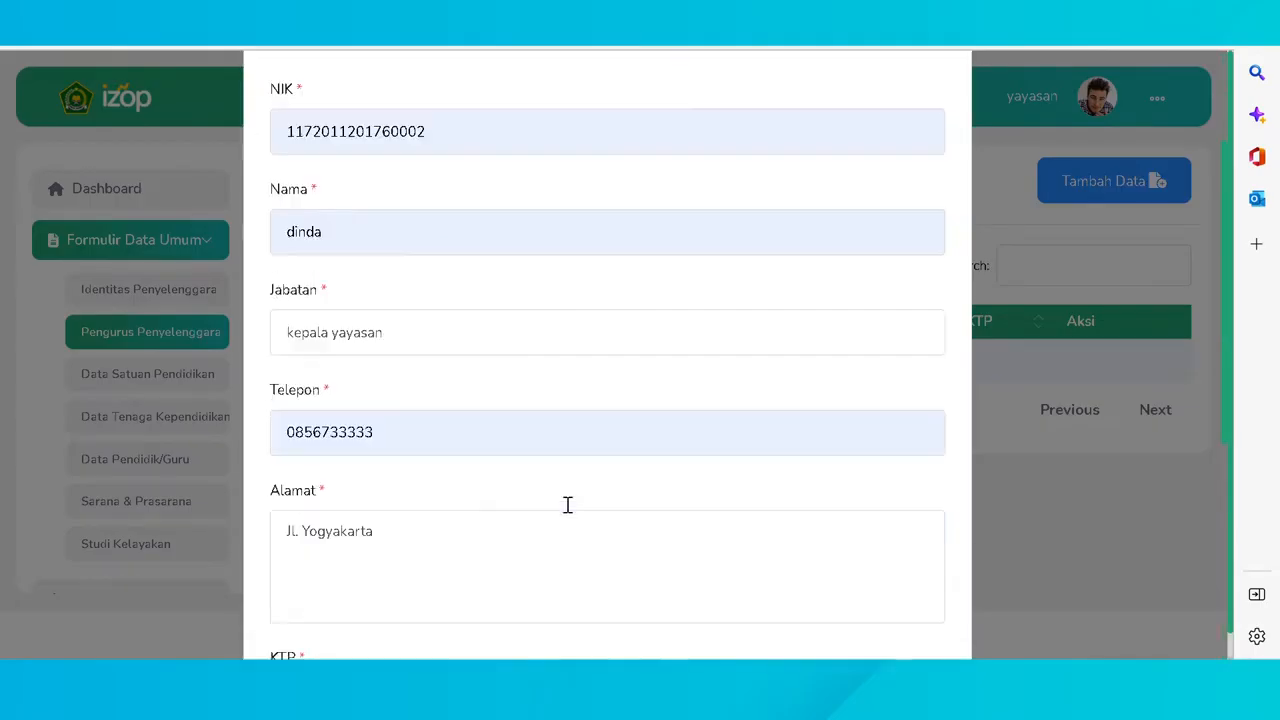
{"action": "scroll", "coordinate": [558, 505], "scroll_direction": "down", "scroll_amount": 4}
{"action": "left_click", "coordinate": [360, 476]}
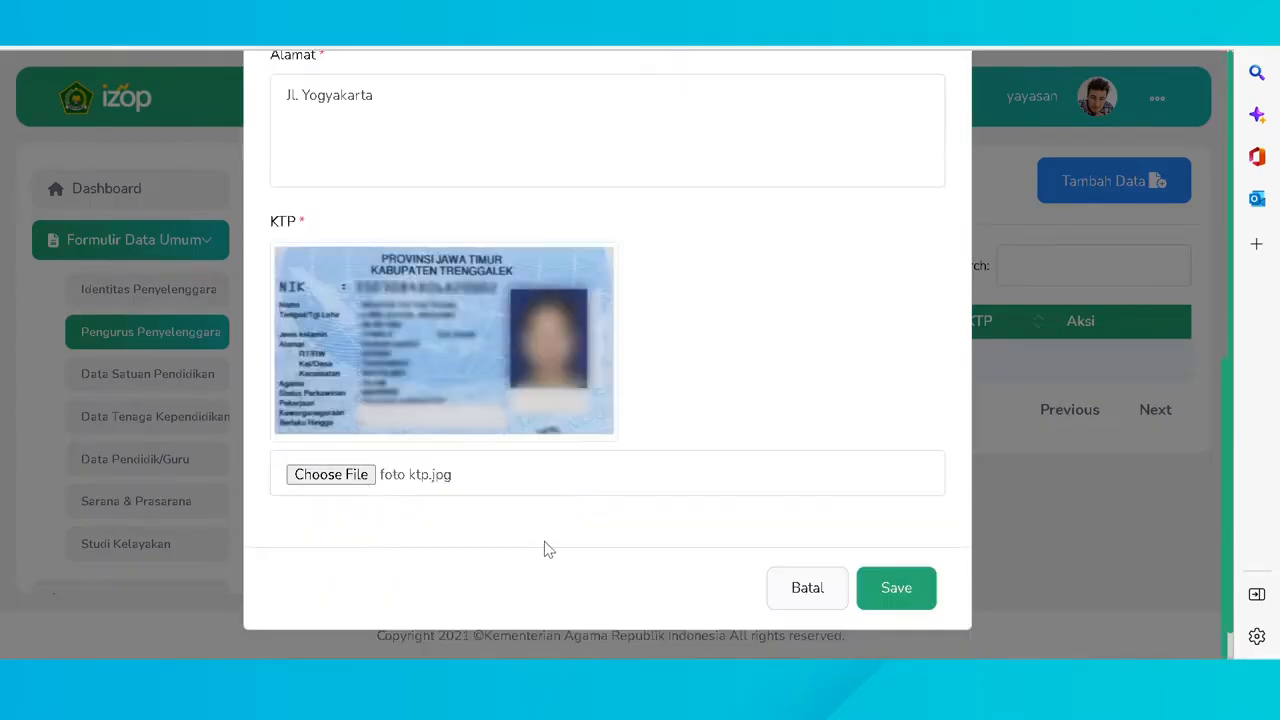
{"action": "left_click", "coordinate": [900, 589]}
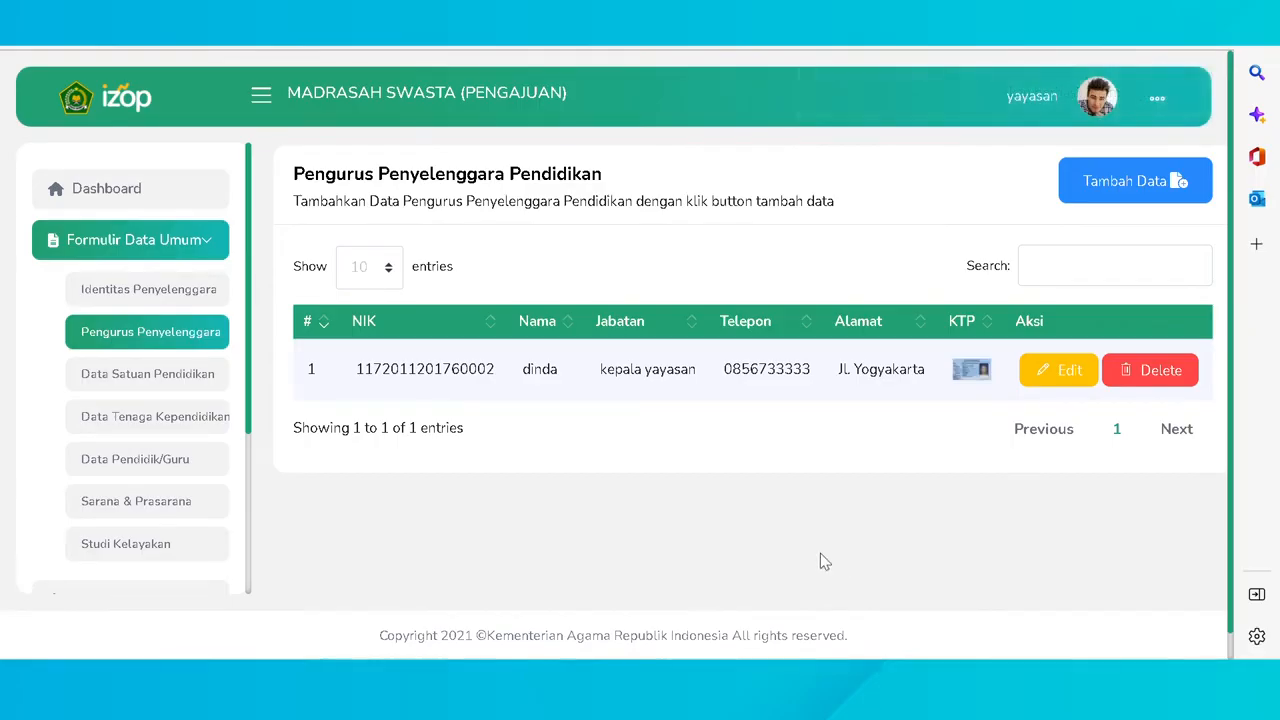
- Reopen the board member entry and save it unchanged
{"action": "left_click", "coordinate": [1060, 371]}
{"action": "scroll", "coordinate": [786, 394], "scroll_direction": "down", "scroll_amount": 3}
{"action": "scroll", "coordinate": [786, 397], "scroll_direction": "down", "scroll_amount": 4}
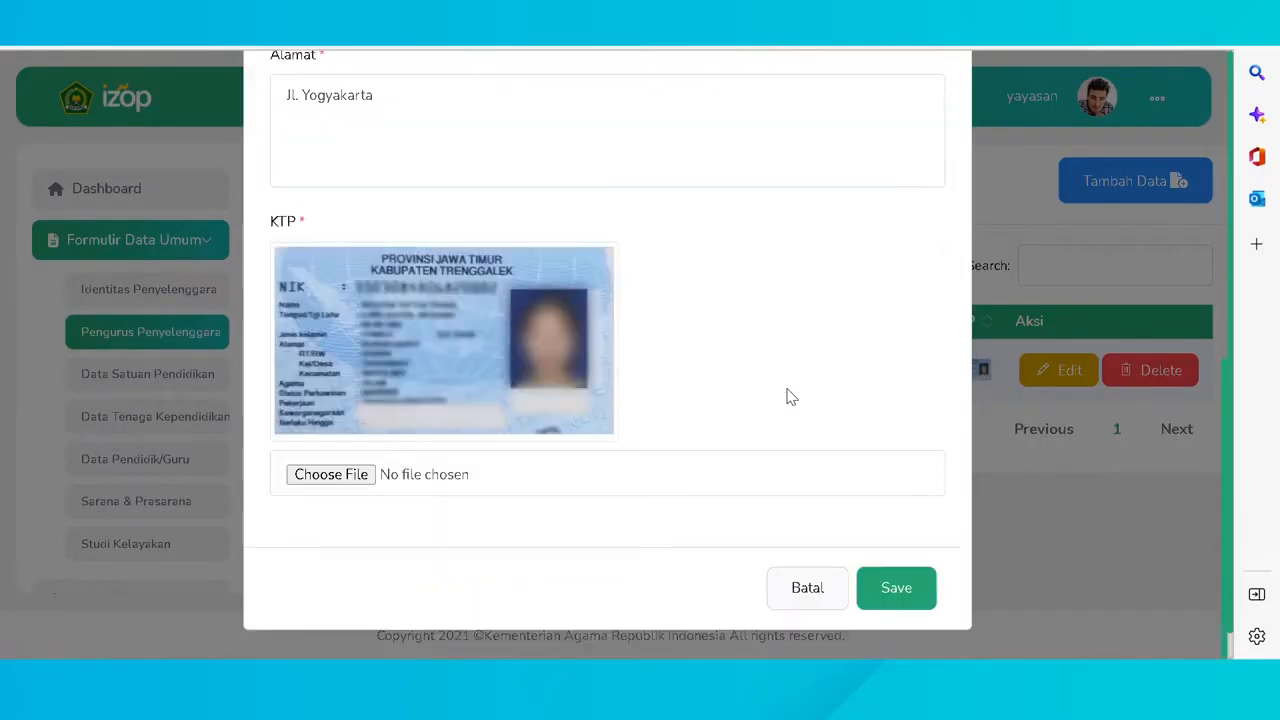
{"action": "left_click", "coordinate": [900, 587]}
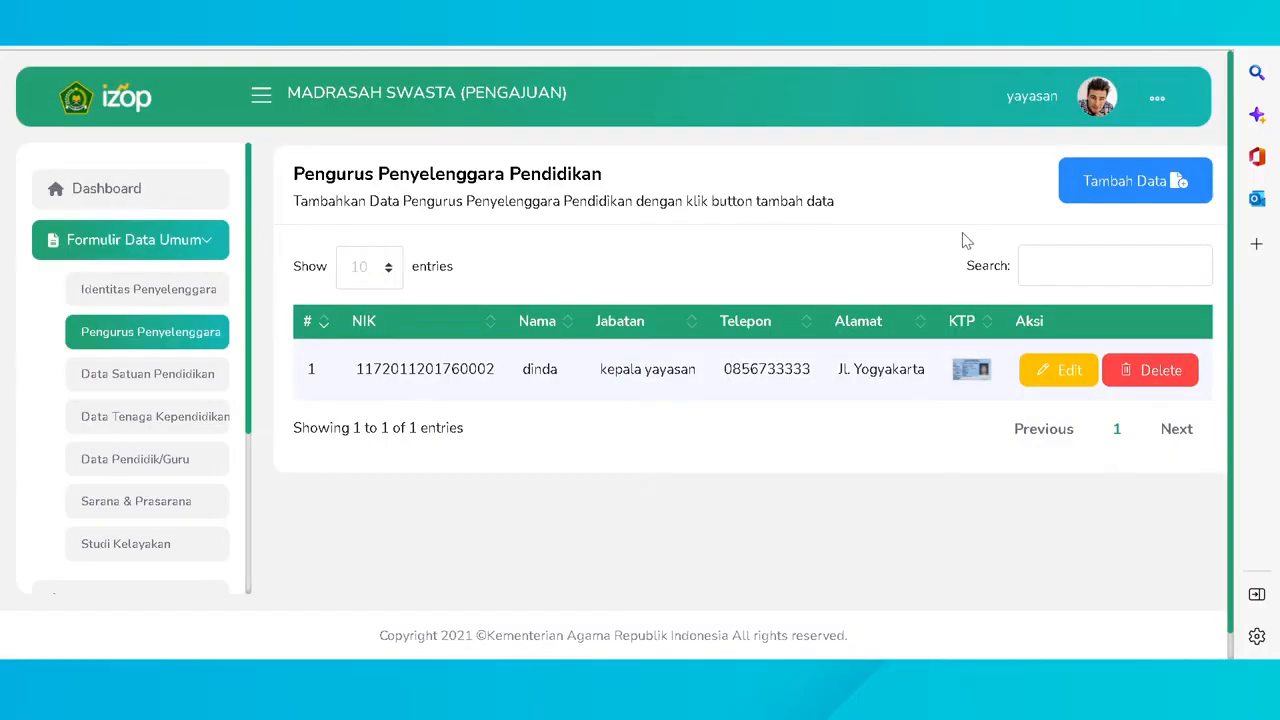
- Cancel the board member's deletion and switch to Data Satuan Pendidikan
{"action": "left_click", "coordinate": [1130, 388]}
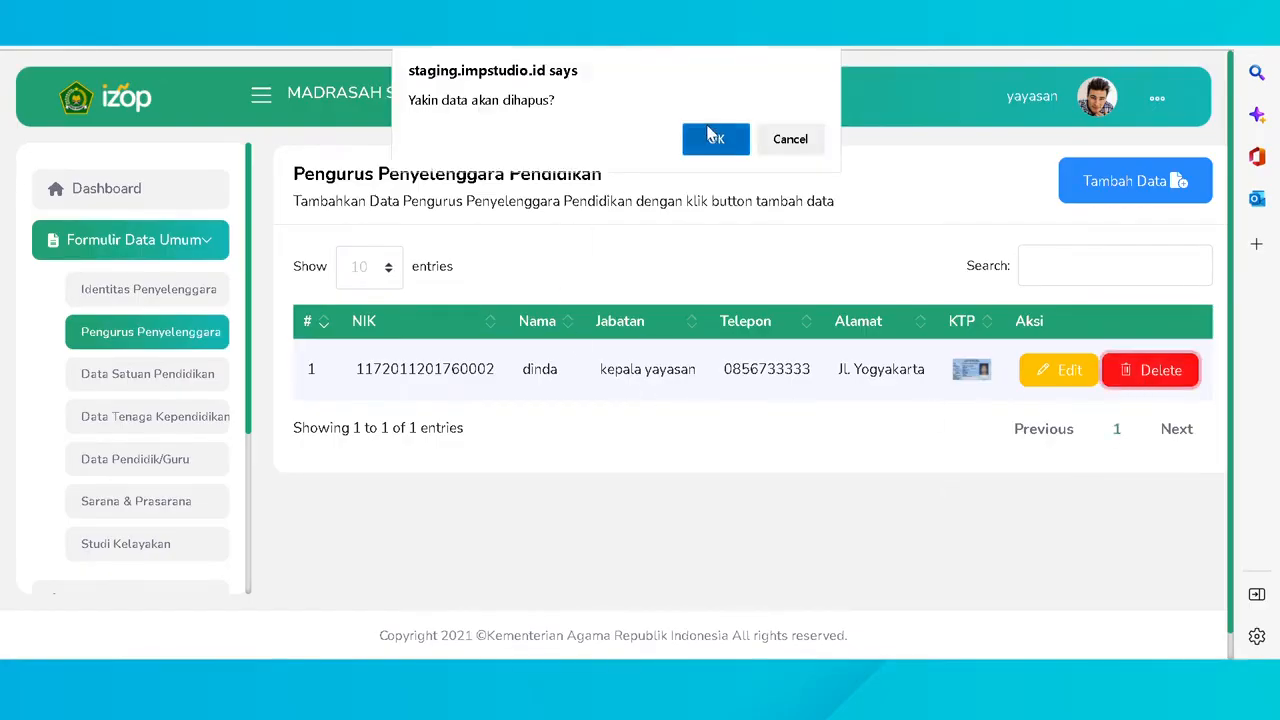
{"action": "left_click", "coordinate": [778, 145]}
{"action": "left_click", "coordinate": [130, 380]}
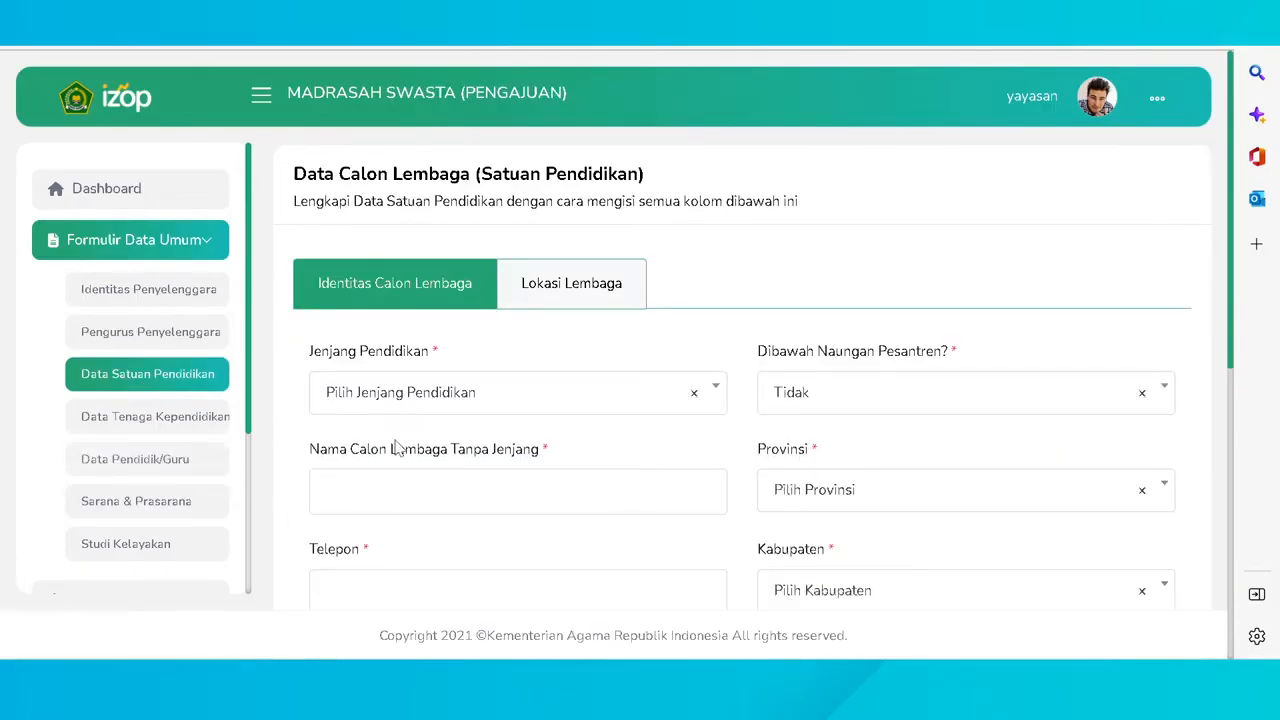
- Set level RA, pesantren Ya, the institution name, province ACEH, and the suggested phone and e-mail
{"action": "scroll", "coordinate": [397, 446], "scroll_direction": "down", "scroll_amount": 1}
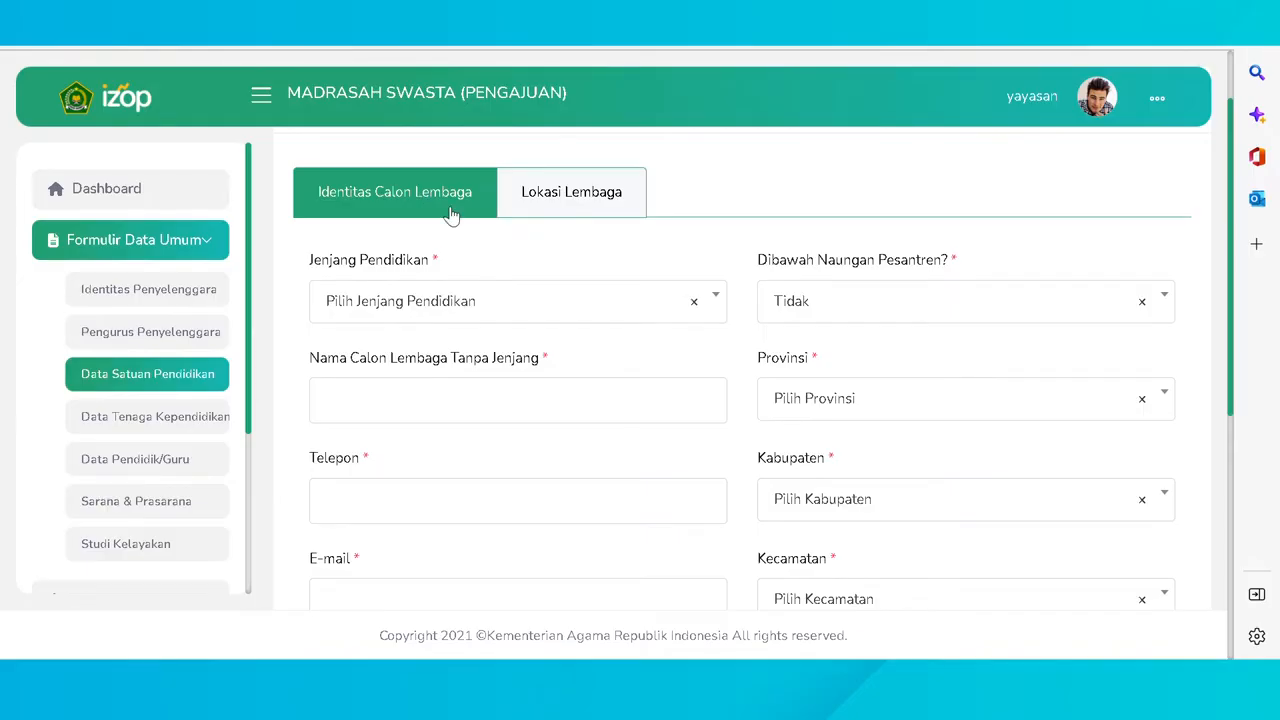
{"action": "scroll", "coordinate": [495, 260], "scroll_direction": "down", "scroll_amount": 1}
{"action": "left_click", "coordinate": [586, 291]}
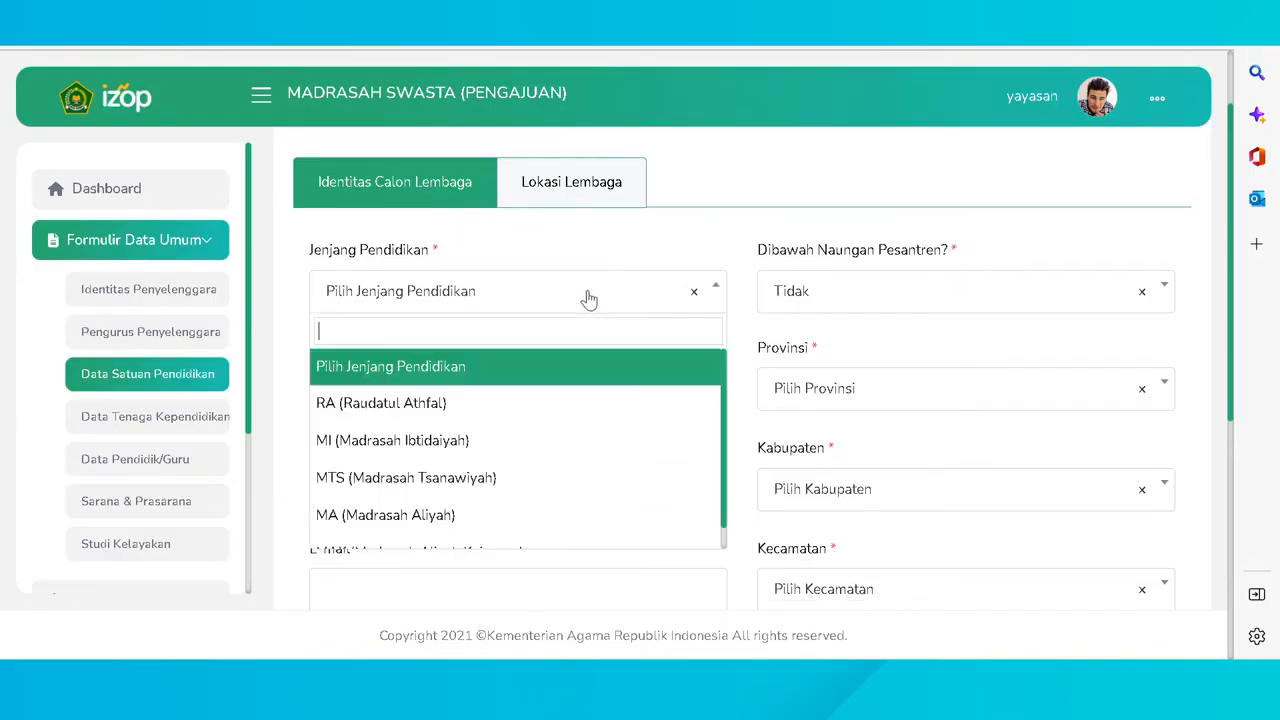
{"action": "left_click", "coordinate": [538, 404]}
{"action": "left_click", "coordinate": [837, 291]}
{"action": "left_click", "coordinate": [837, 400]}
{"action": "left_click", "coordinate": [403, 390]}
{"action": "left_click", "coordinate": [416, 455]}
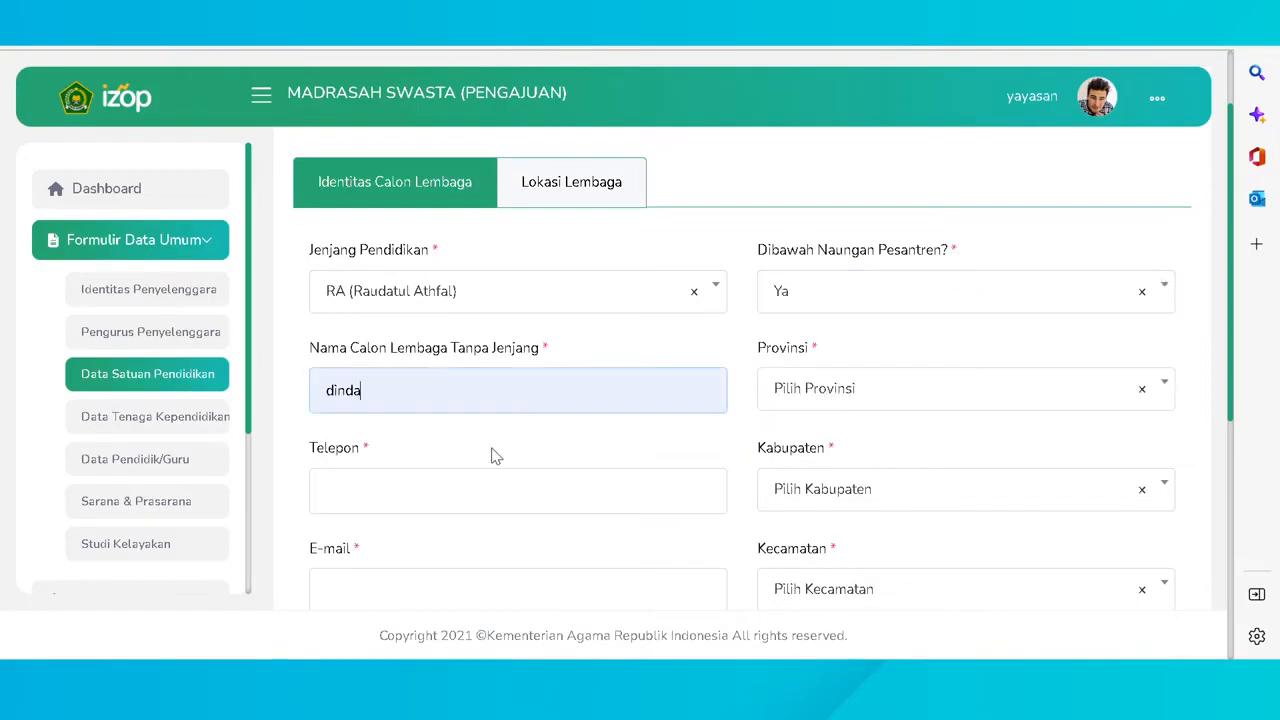
{"action": "left_click", "coordinate": [814, 400]}
{"action": "left_click", "coordinate": [816, 505]}
{"action": "left_click", "coordinate": [528, 505]}
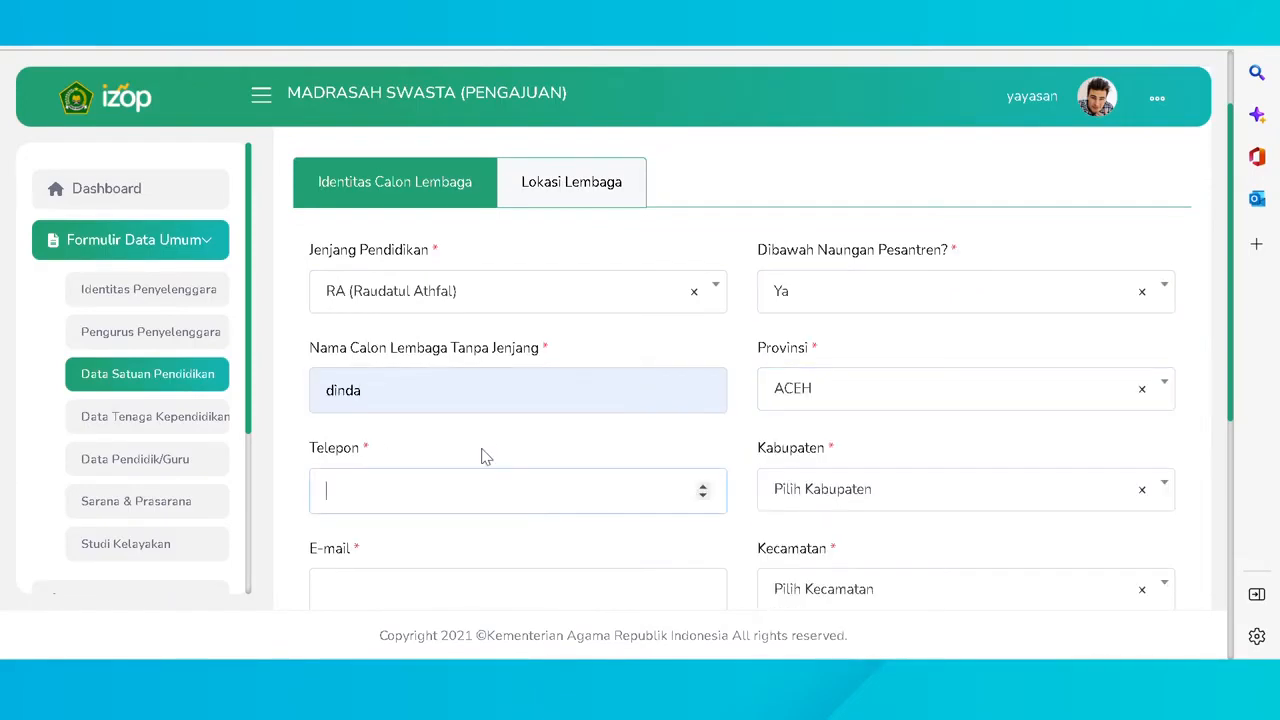
{"action": "key", "text": "Down"}
{"action": "key", "text": "Down"}
{"action": "key", "text": "Return"}
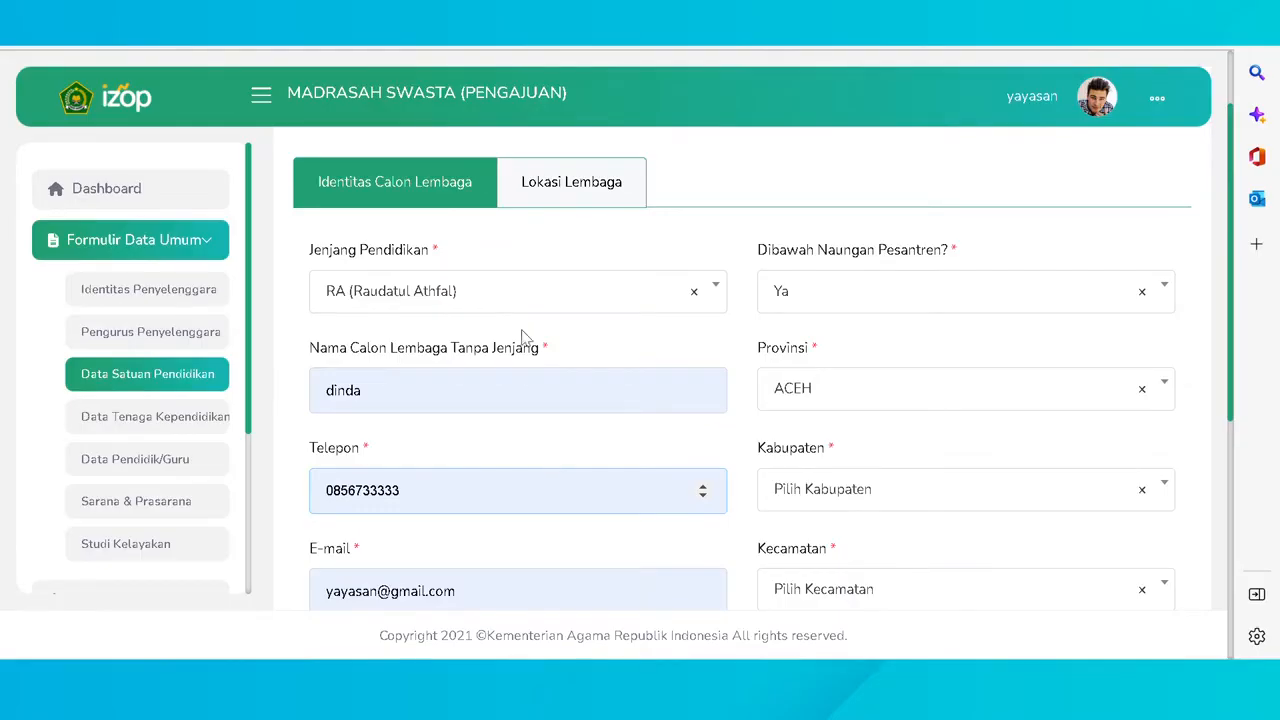
- Choose regency ACEH TIMUR, district IDI RAYEUK and village TANOH ANOE
{"action": "left_click", "coordinate": [938, 498]}
{"action": "left_click", "coordinate": [888, 399]}
{"action": "scroll", "coordinate": [866, 450], "scroll_direction": "down", "scroll_amount": 1}
{"action": "left_click", "coordinate": [865, 505]}
{"action": "left_click", "coordinate": [840, 403]}
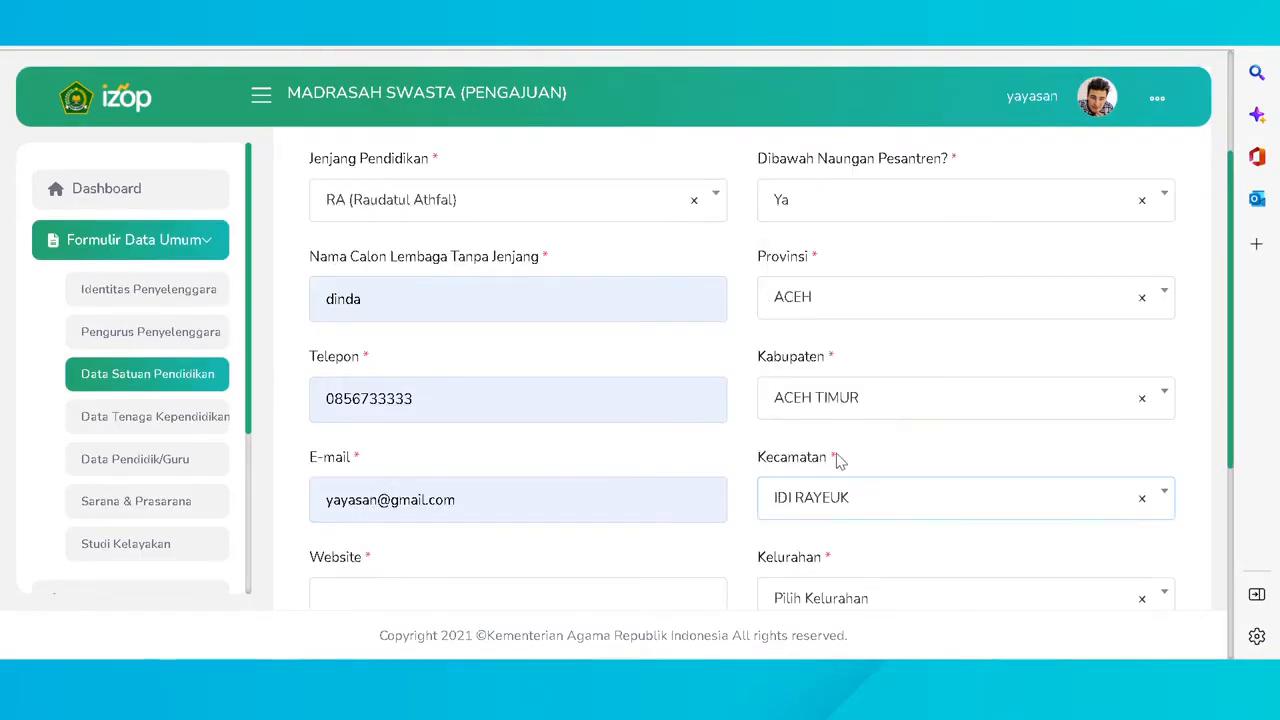
{"action": "left_click", "coordinate": [846, 596]}
{"action": "left_click", "coordinate": [846, 506]}
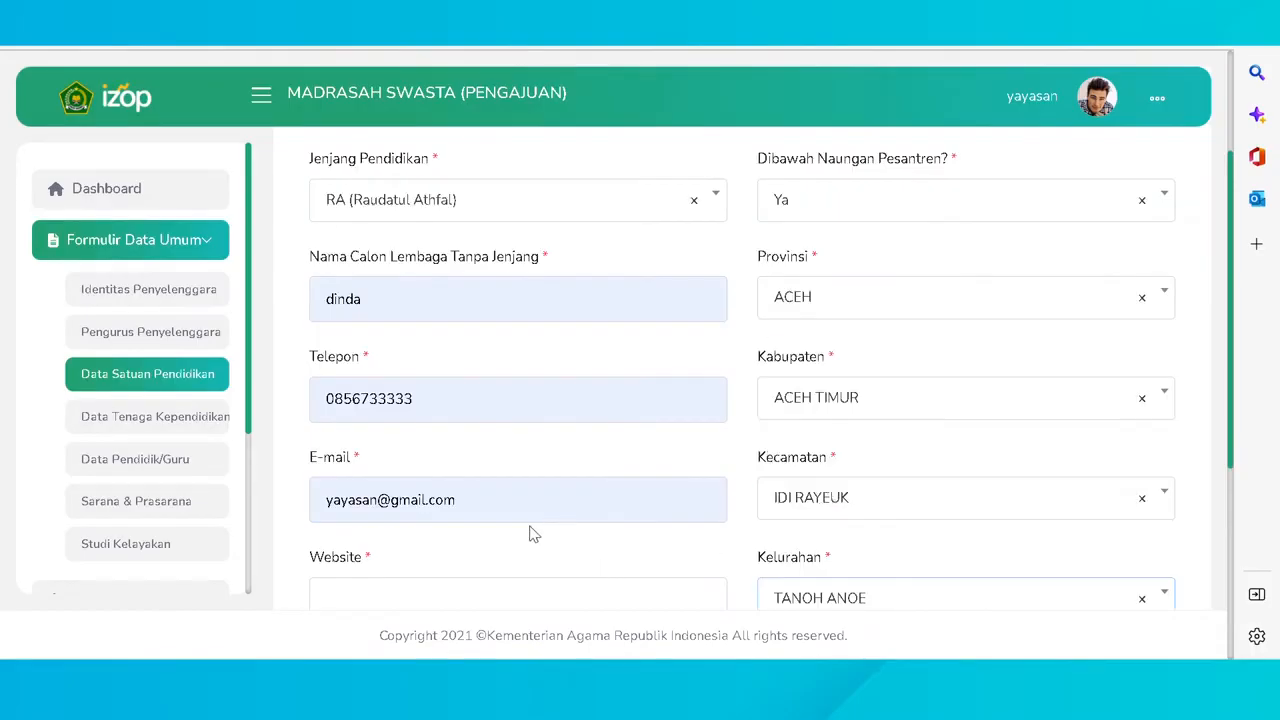
- Enter website 'testing', set the organiser to Yayasan, and save the institution identity
{"action": "scroll", "coordinate": [530, 534], "scroll_direction": "down", "scroll_amount": 2}
{"action": "left_click", "coordinate": [375, 418]}
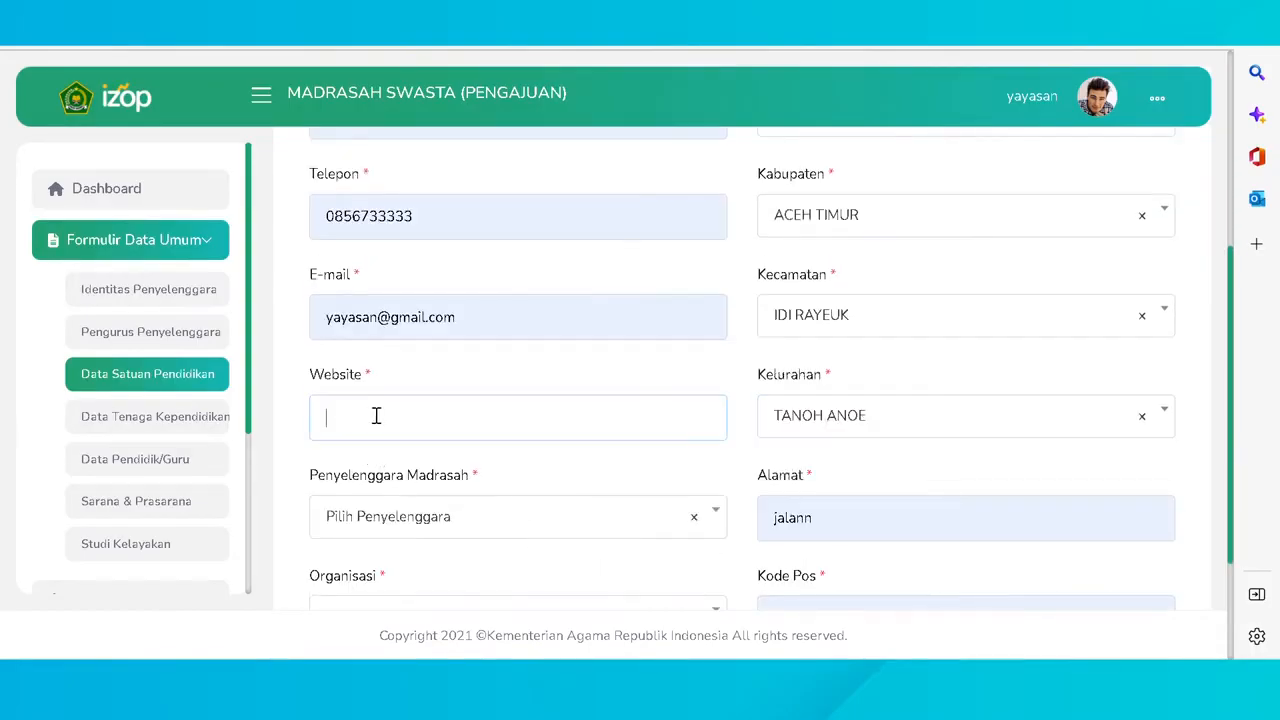
{"action": "type", "text": "testing"}
{"action": "left_click", "coordinate": [390, 505]}
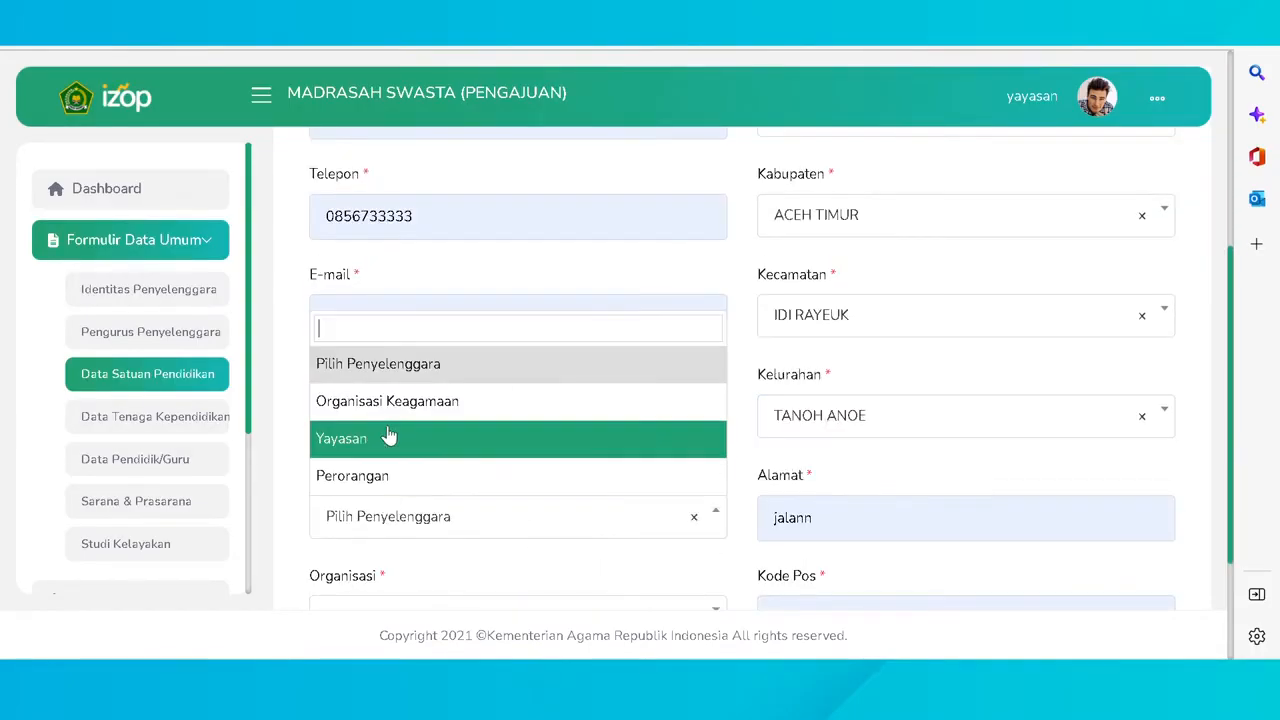
{"action": "left_click", "coordinate": [391, 418]}
{"action": "left_click", "coordinate": [398, 530]}
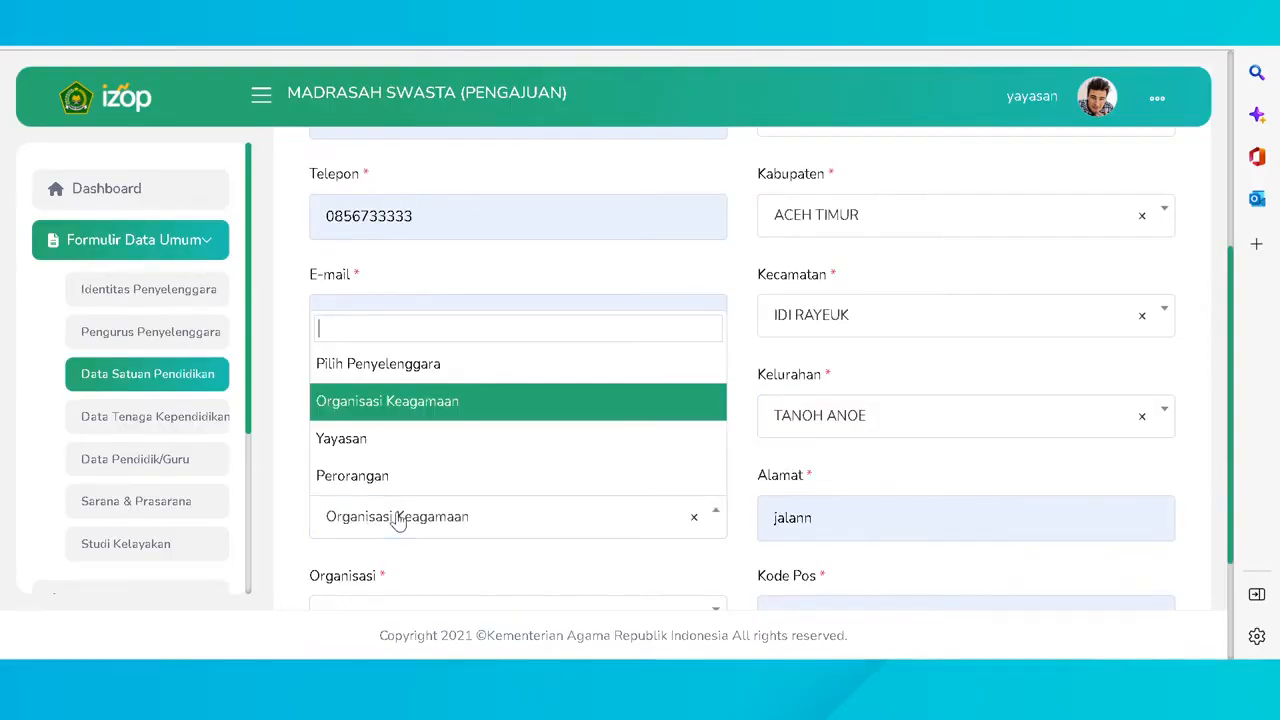
{"action": "left_click", "coordinate": [400, 440]}
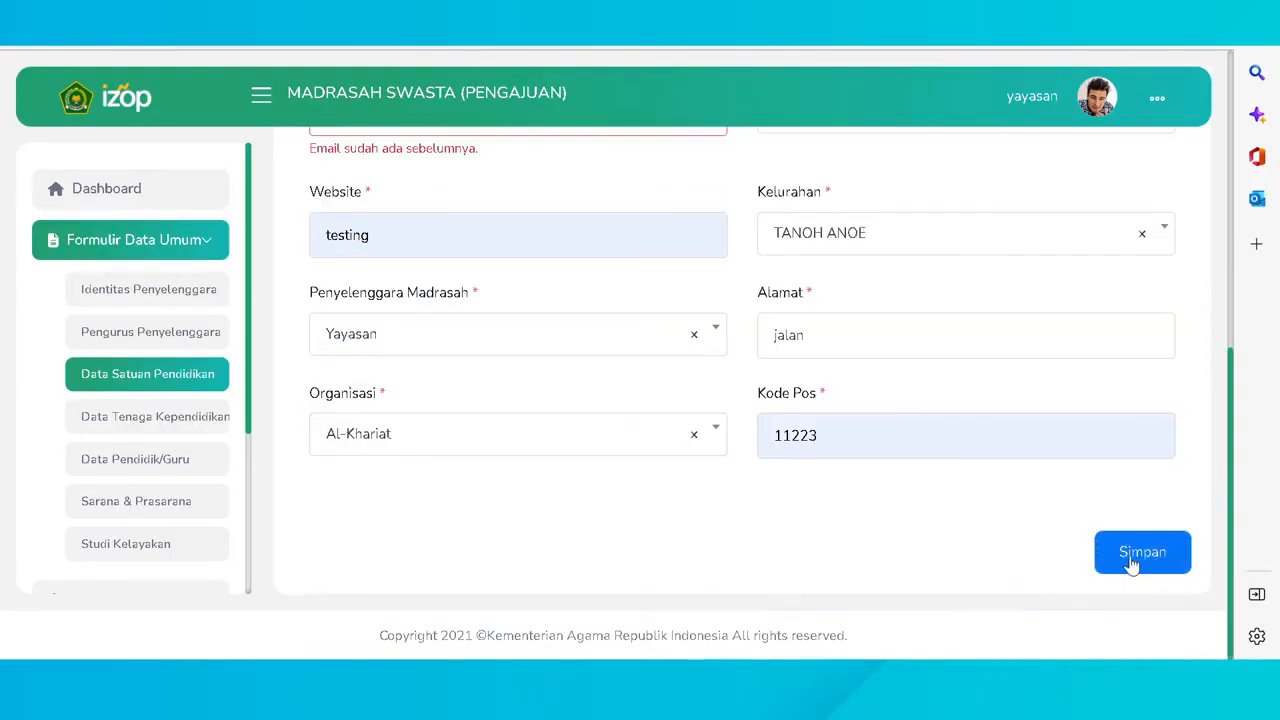
{"action": "left_click", "coordinate": [1130, 562]}
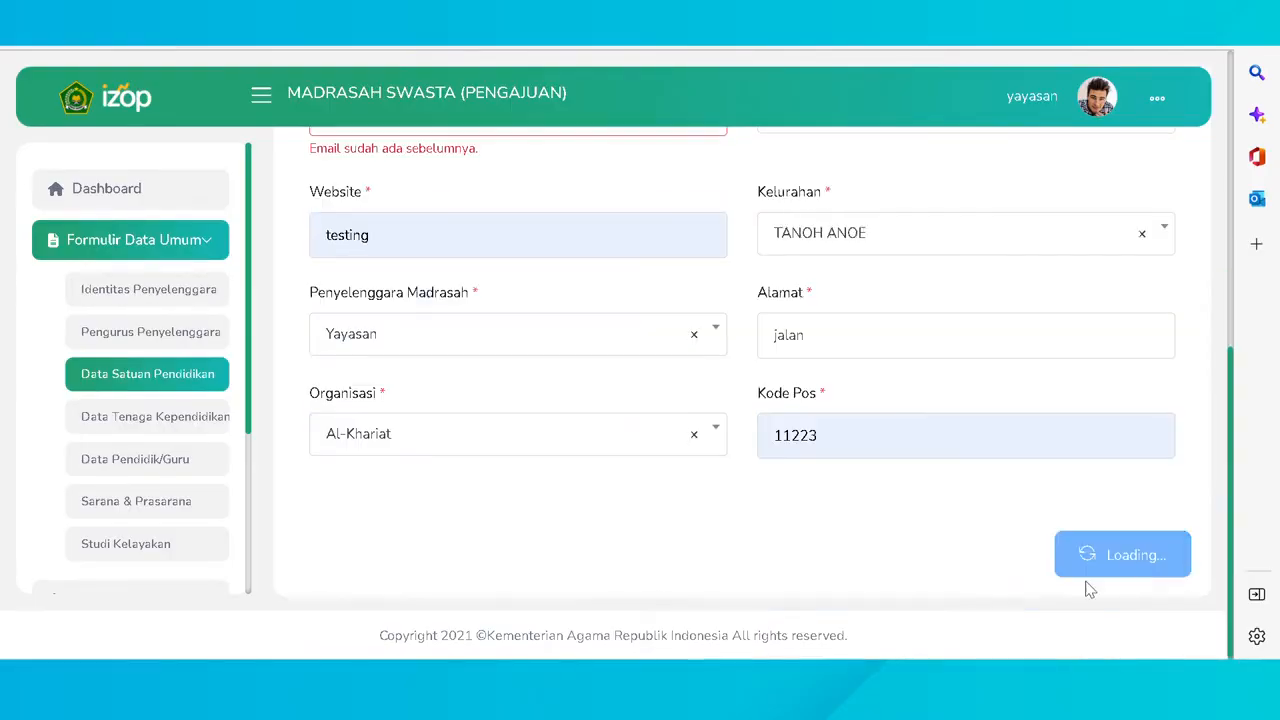
{"action": "scroll", "coordinate": [615, 508], "scroll_direction": "up", "scroll_amount": 4}
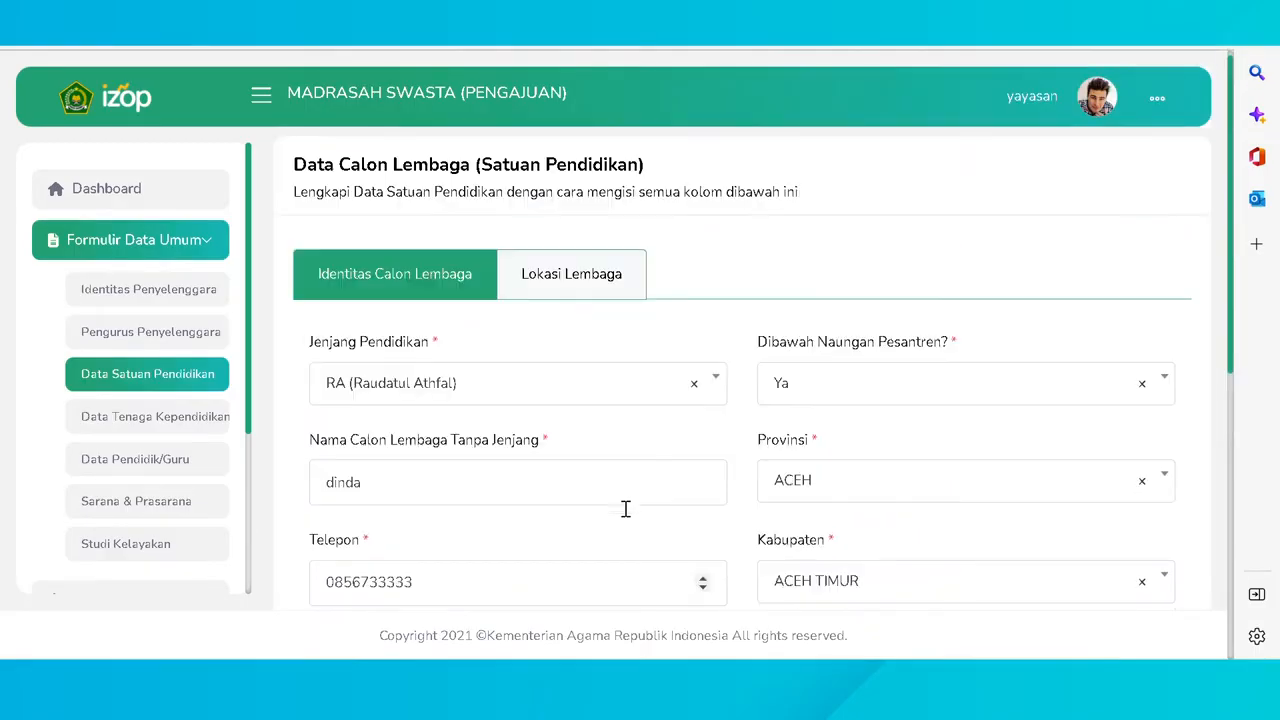
- Enter the madrasah's location coordinates, longitude 2 and the latitude value
{"action": "left_click", "coordinate": [571, 276]}
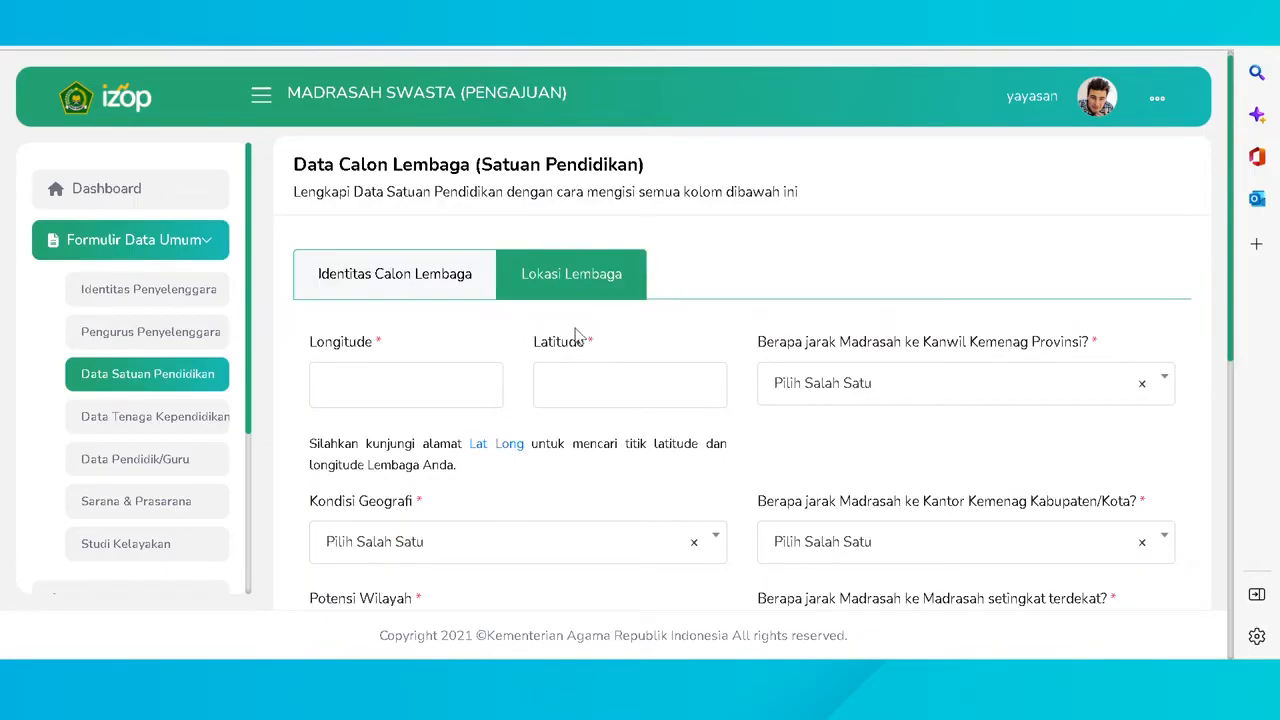
{"action": "scroll", "coordinate": [576, 335], "scroll_direction": "down", "scroll_amount": 4}
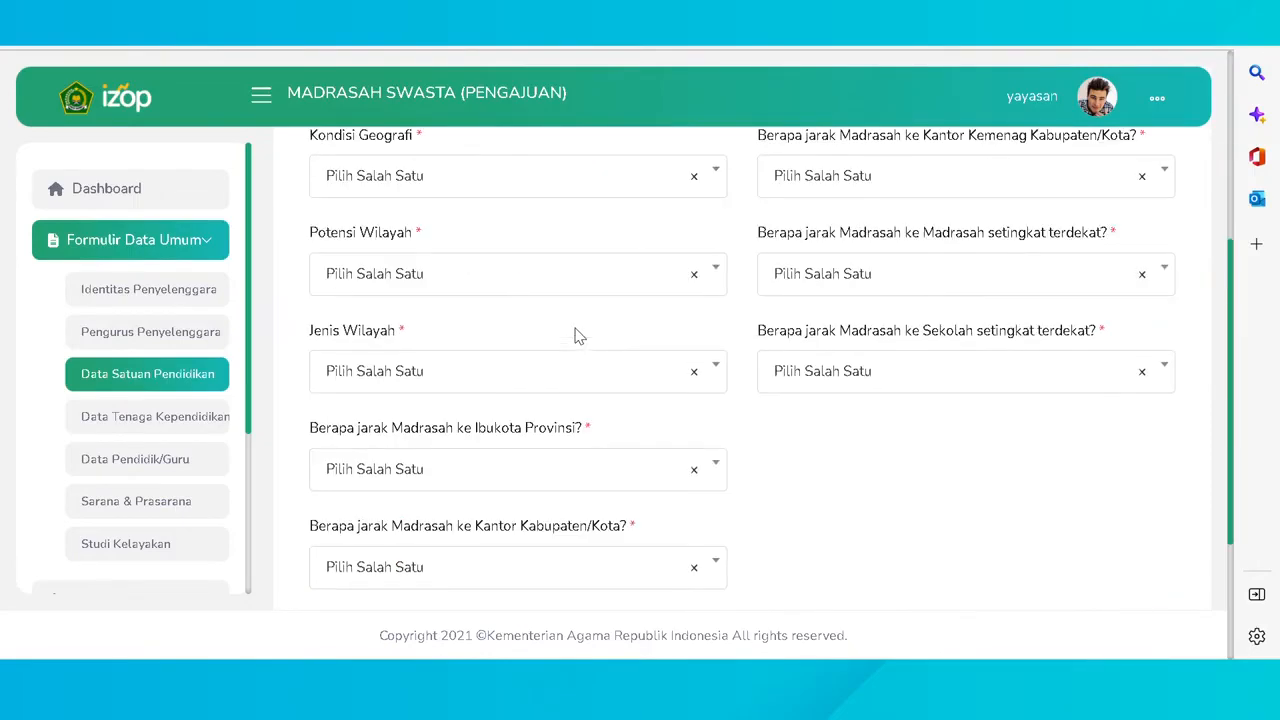
{"action": "scroll", "coordinate": [576, 335], "scroll_direction": "down", "scroll_amount": 2}
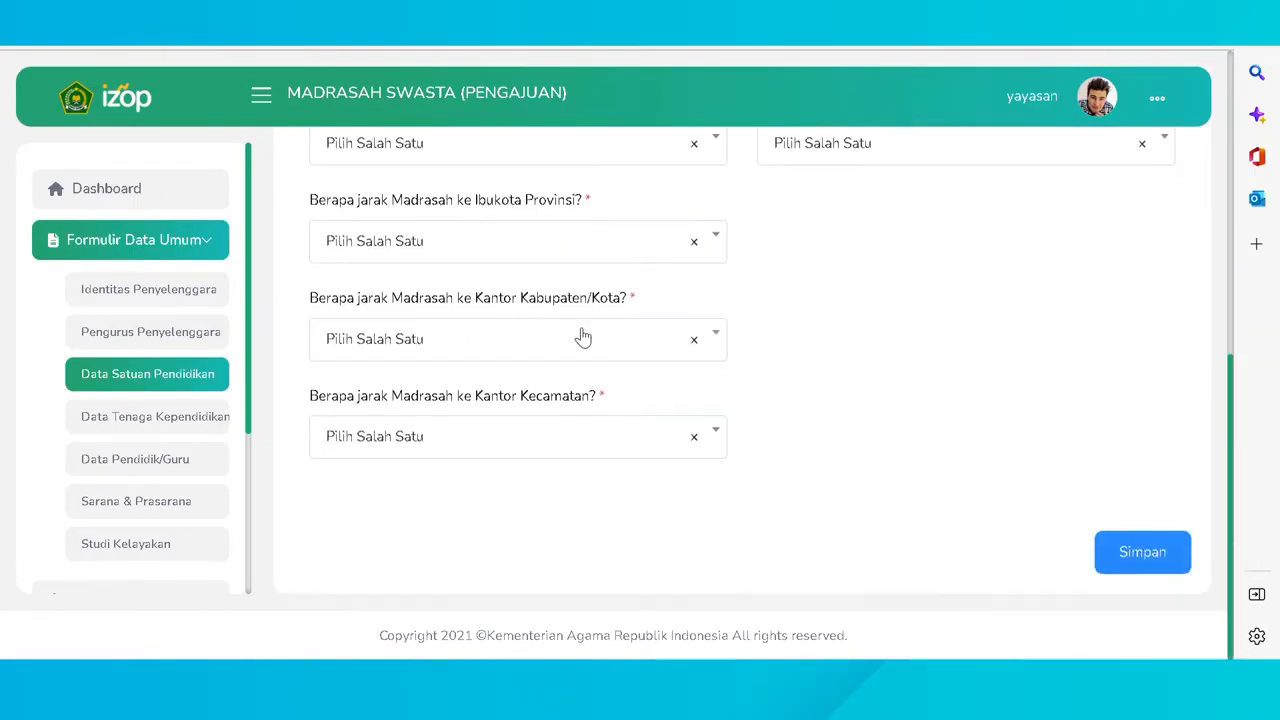
{"action": "scroll", "coordinate": [580, 336], "scroll_direction": "up", "scroll_amount": 5}
{"action": "scroll", "coordinate": [583, 337], "scroll_direction": "up", "scroll_amount": 1}
{"action": "left_click", "coordinate": [478, 339]}
{"action": "type", "text": "1"}
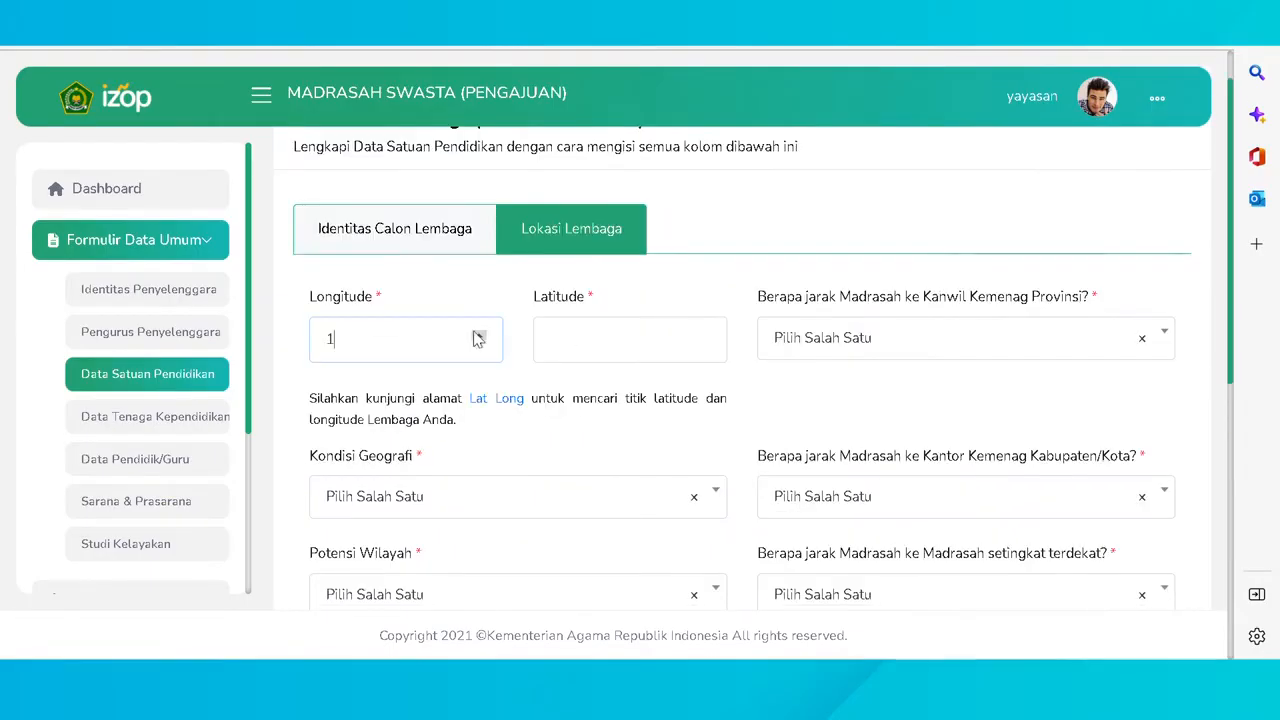
{"action": "left_click", "coordinate": [478, 335]}
{"action": "left_click", "coordinate": [703, 336]}
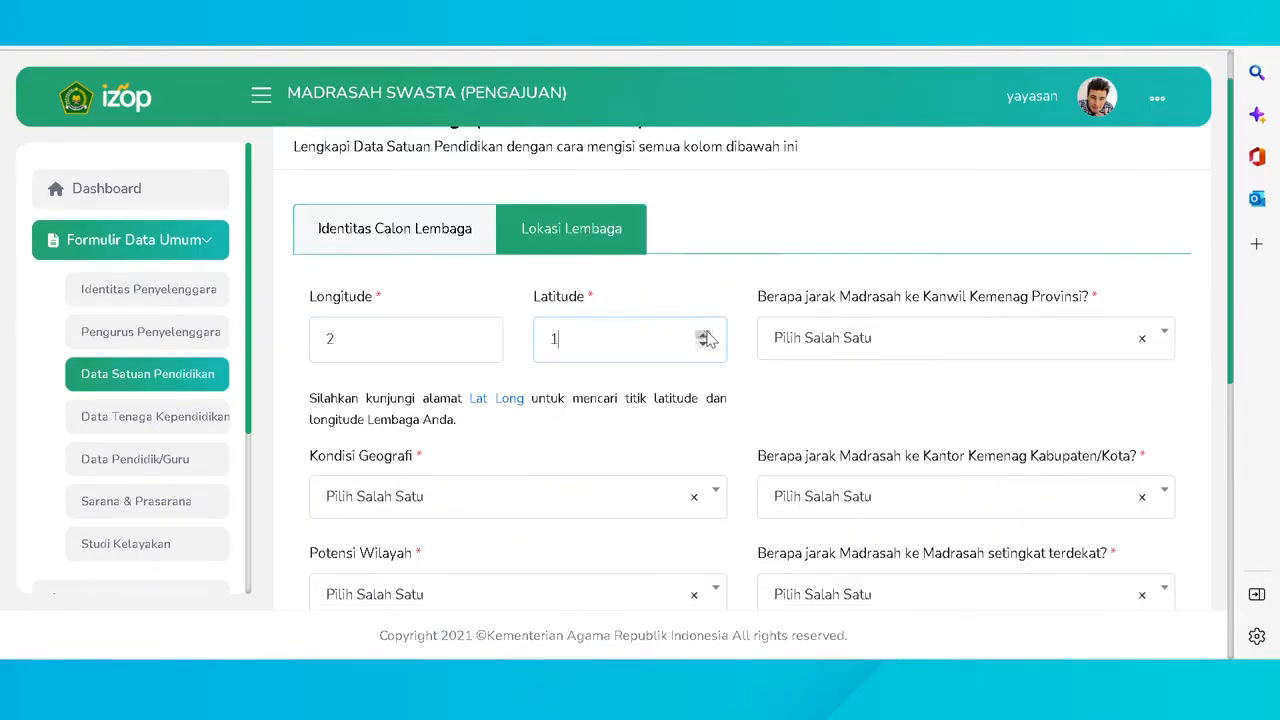
- Set Kanwil distance < 1 Km, Pesisir Pantai, Kemenag distance 11 - 30 Km, Industri potential
{"action": "left_click", "coordinate": [937, 350]}
{"action": "left_click", "coordinate": [866, 455]}
{"action": "left_click", "coordinate": [612, 498]}
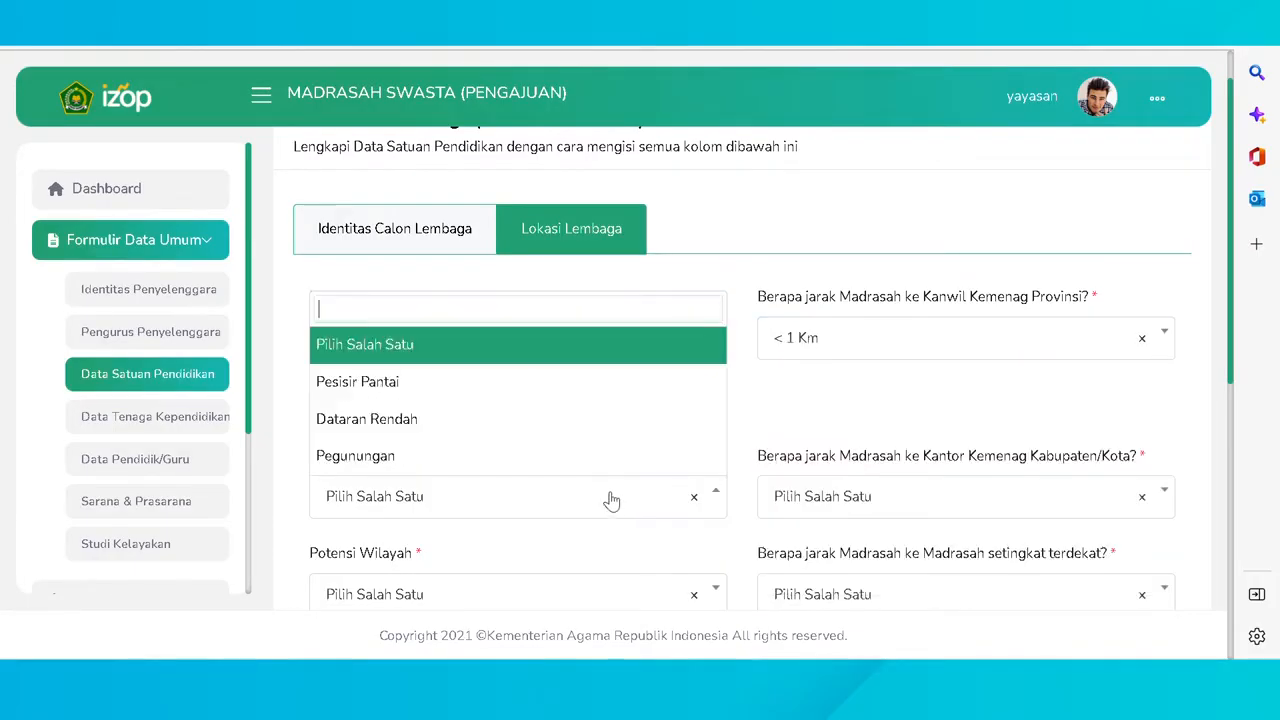
{"action": "left_click", "coordinate": [557, 388]}
{"action": "left_click", "coordinate": [900, 496]}
{"action": "left_click", "coordinate": [863, 417]}
{"action": "left_click", "coordinate": [588, 594]}
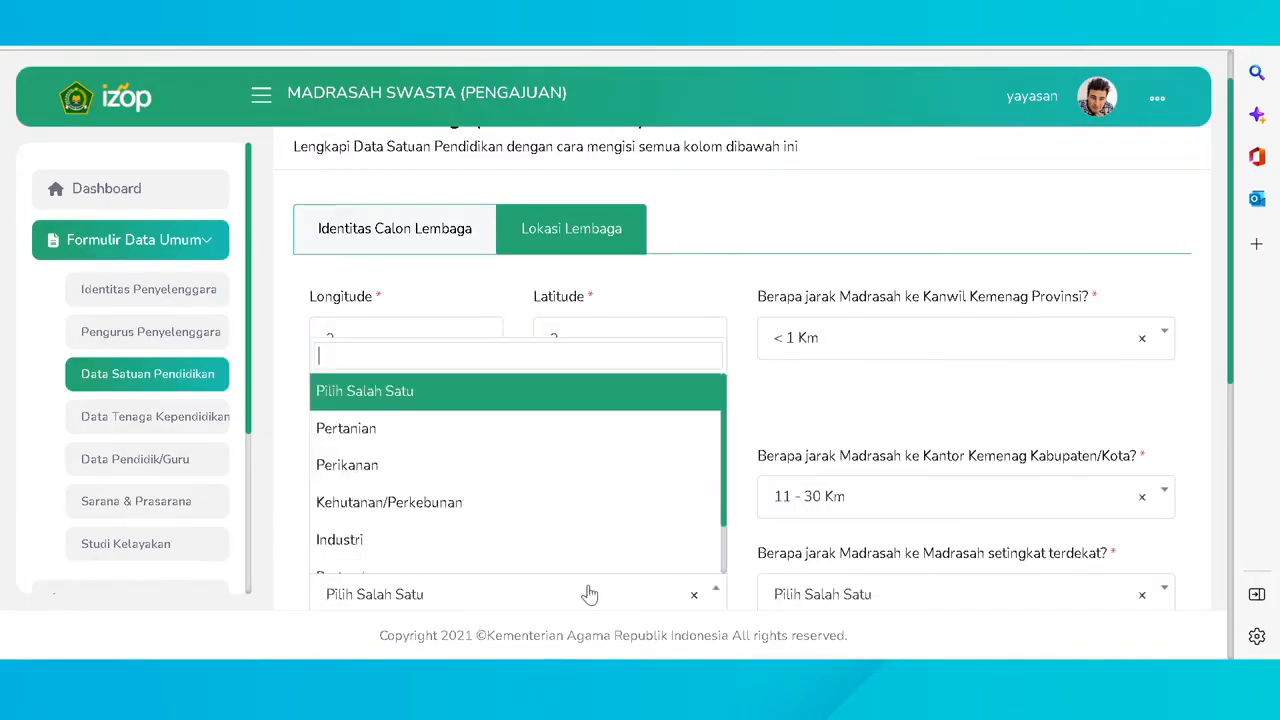
{"action": "scroll", "coordinate": [537, 446], "scroll_direction": "down", "scroll_amount": 2}
{"action": "left_click", "coordinate": [519, 472]}
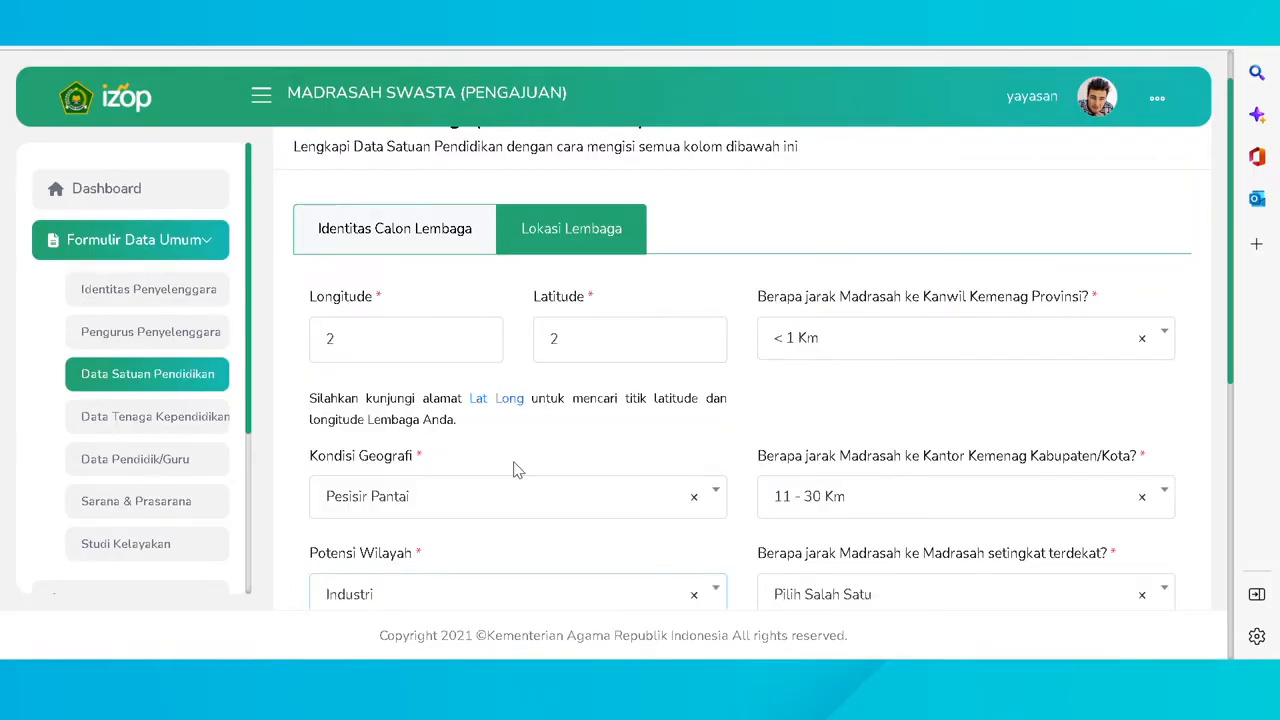
- Set nearest madrasah 11 - 30 Km, nearest school 1 - 10 Km, area type Perkotaan
{"action": "left_click", "coordinate": [908, 597]}
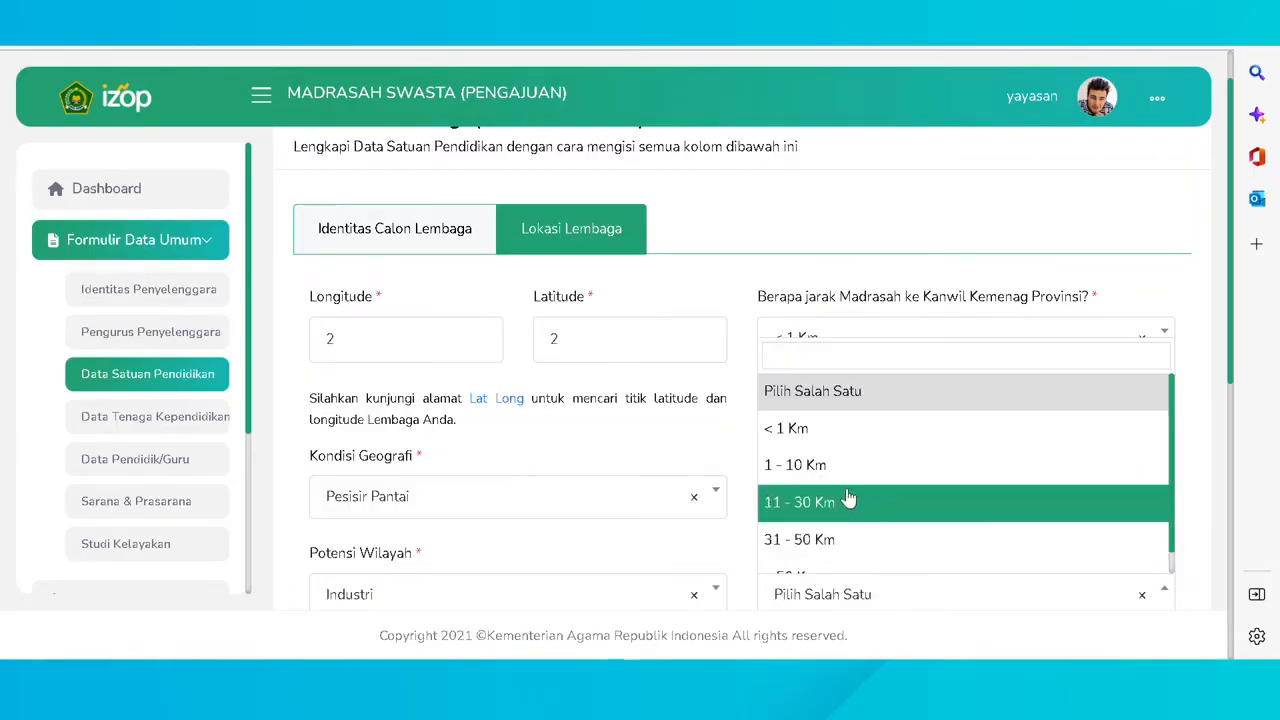
{"action": "left_click", "coordinate": [848, 499]}
{"action": "scroll", "coordinate": [846, 499], "scroll_direction": "down", "scroll_amount": 3}
{"action": "left_click_drag", "start_coordinate": [817, 381], "coordinate": [818, 398]}
{"action": "left_click", "coordinate": [820, 418]}
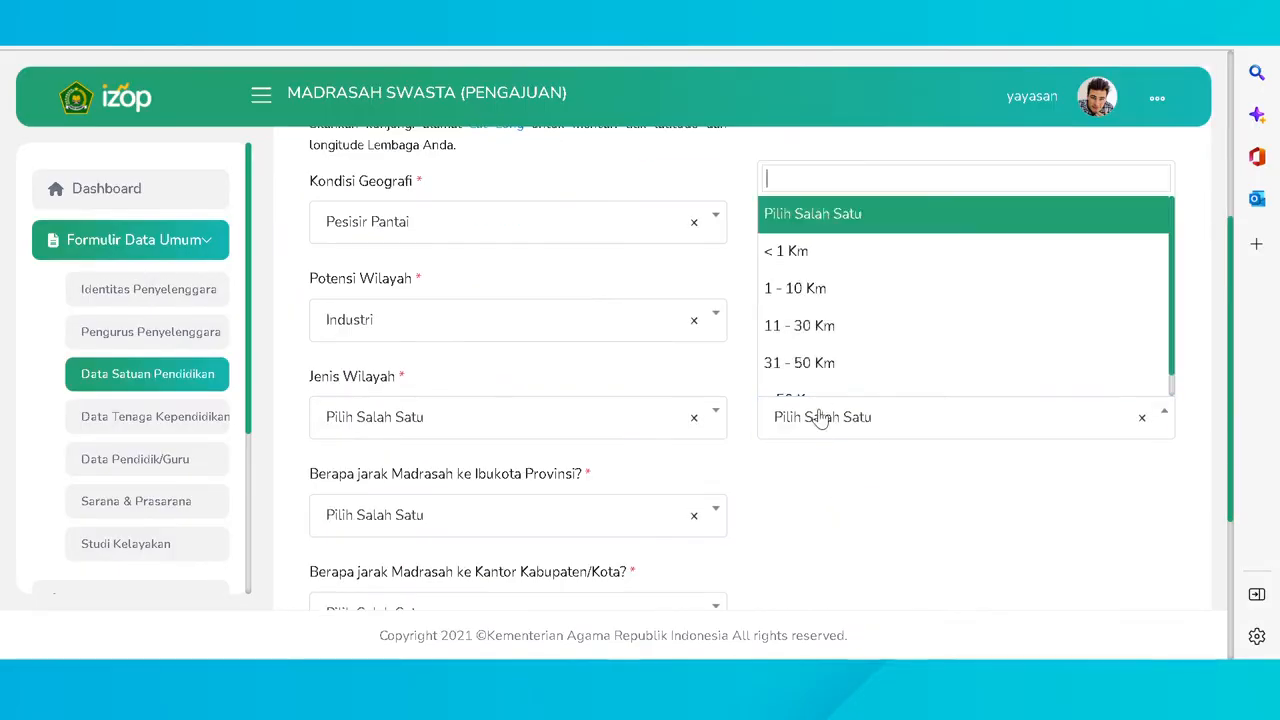
{"action": "left_click", "coordinate": [811, 288]}
{"action": "left_click", "coordinate": [536, 422]}
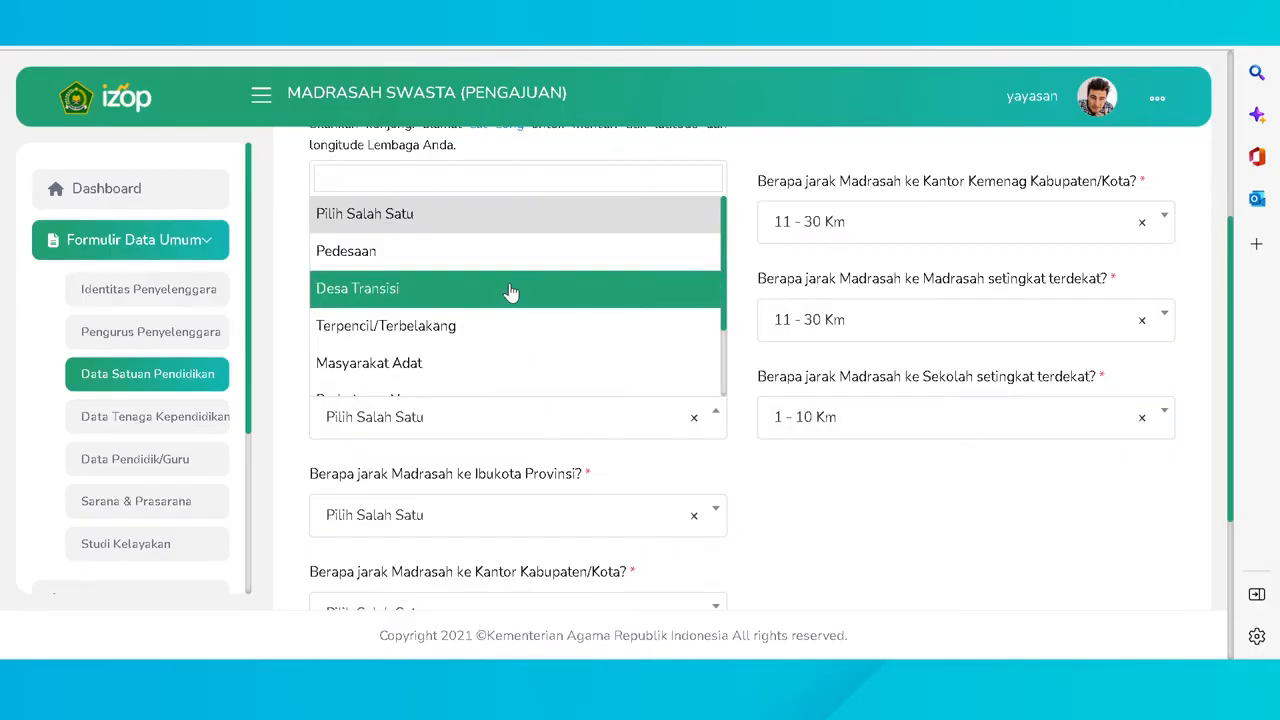
{"action": "scroll", "coordinate": [510, 300], "scroll_direction": "down", "scroll_amount": 2}
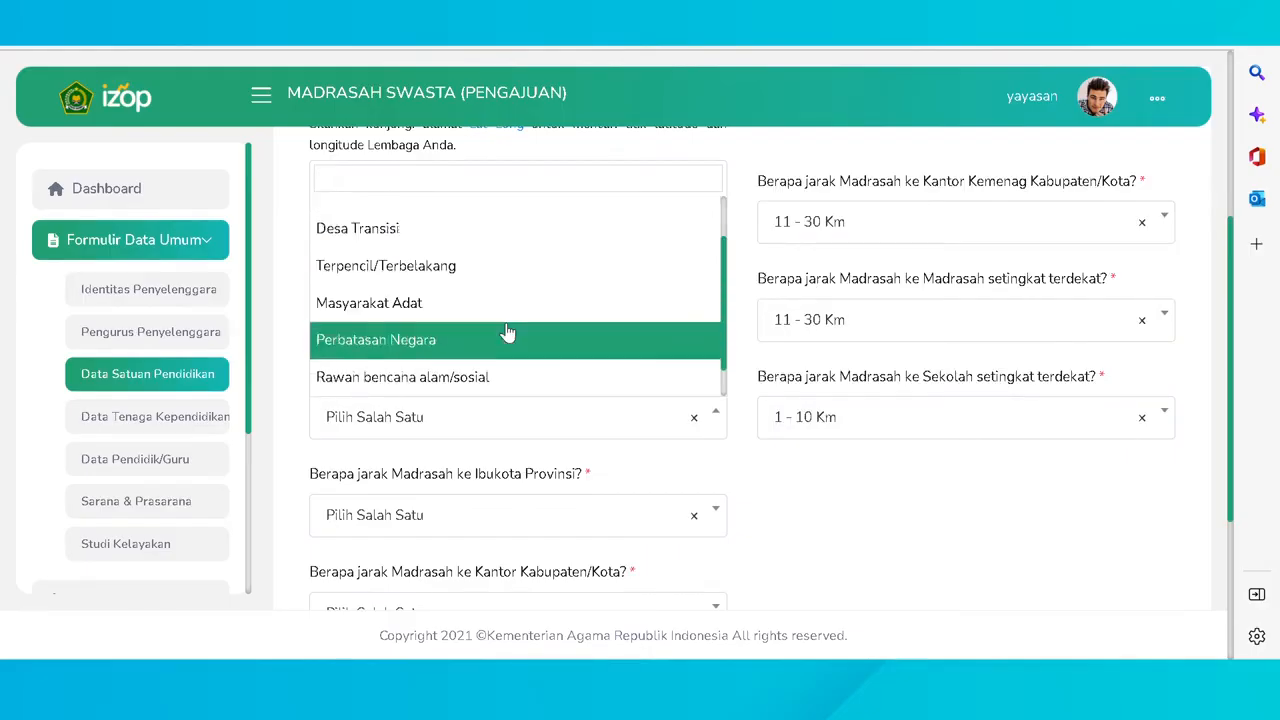
{"action": "scroll", "coordinate": [514, 317], "scroll_direction": "down", "scroll_amount": 1}
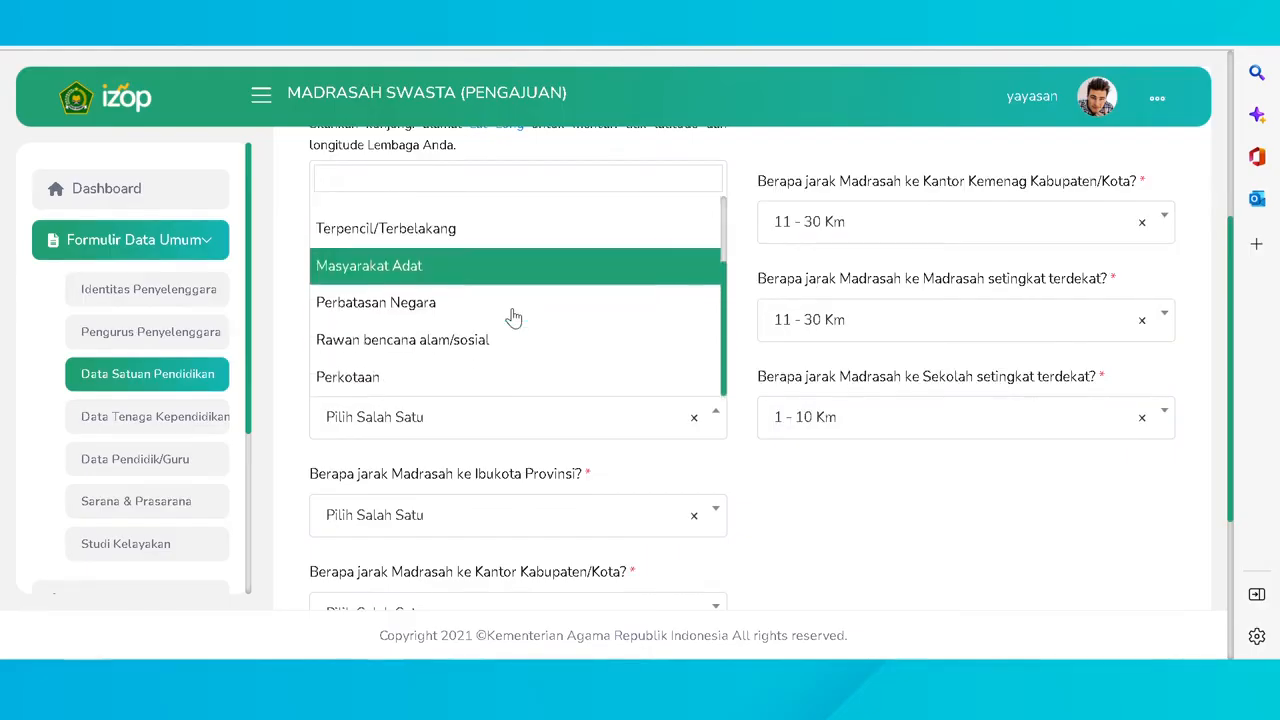
{"action": "left_click", "coordinate": [500, 377]}
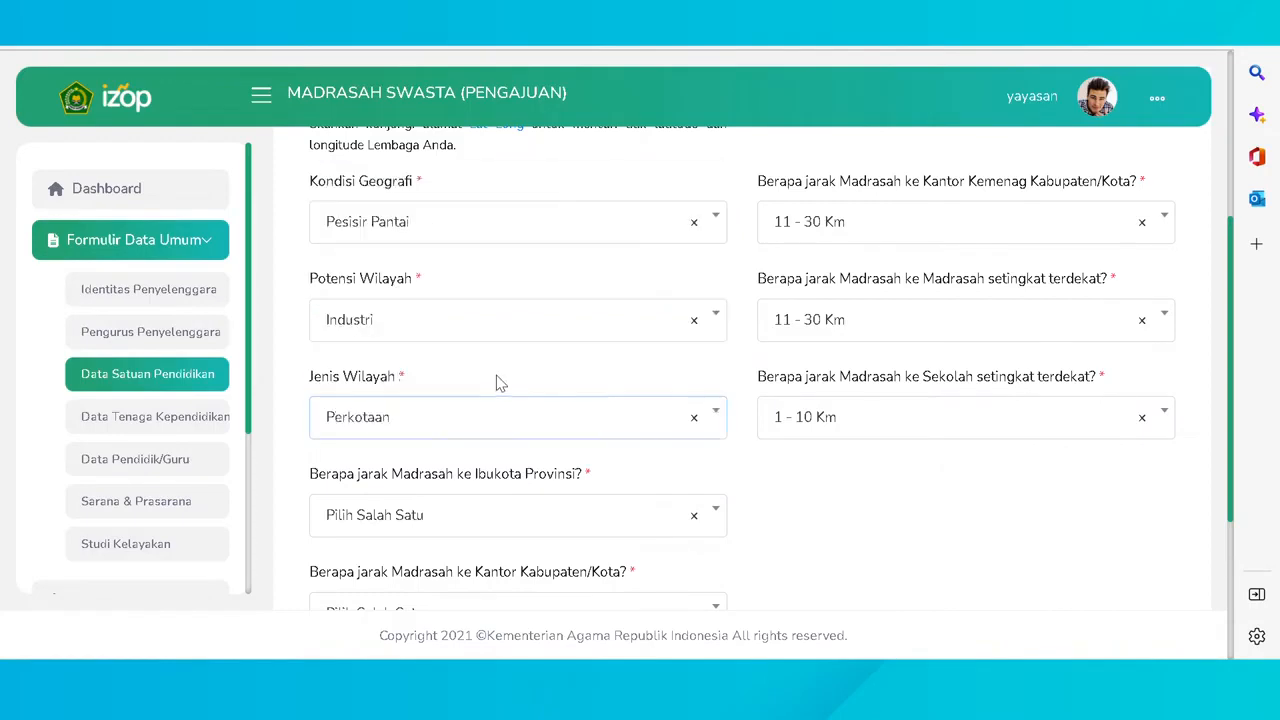
- Set provincial capital distance < 1 Km, regency and Kecamatan offices 1 - 10 Km, and save
{"action": "left_click", "coordinate": [484, 528]}
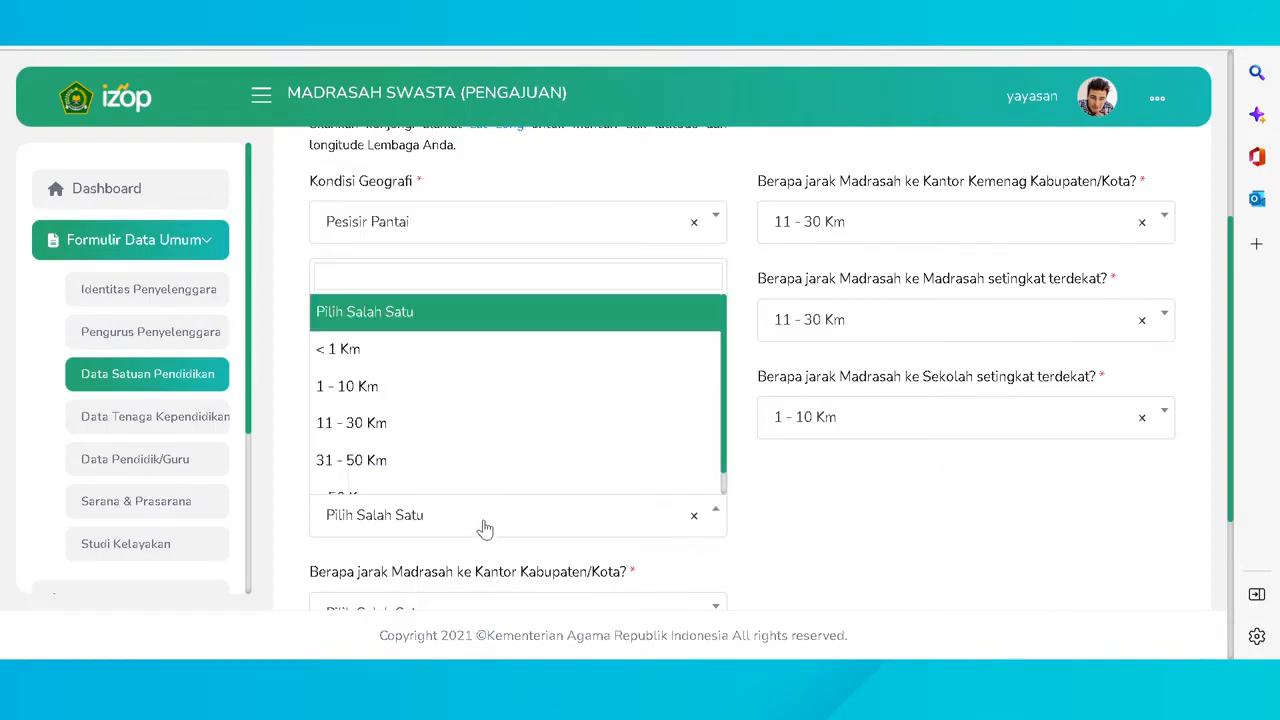
{"action": "left_click", "coordinate": [486, 364]}
{"action": "scroll", "coordinate": [512, 537], "scroll_direction": "down", "scroll_amount": 1}
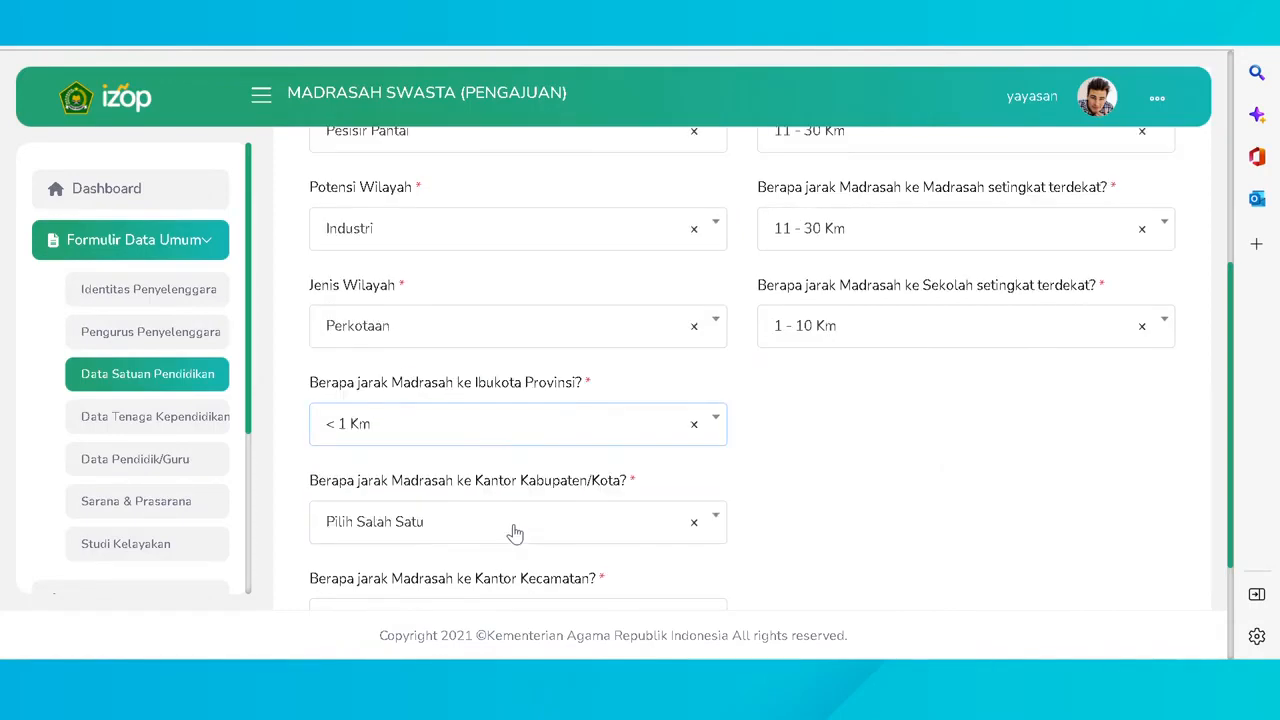
{"action": "left_click", "coordinate": [514, 530]}
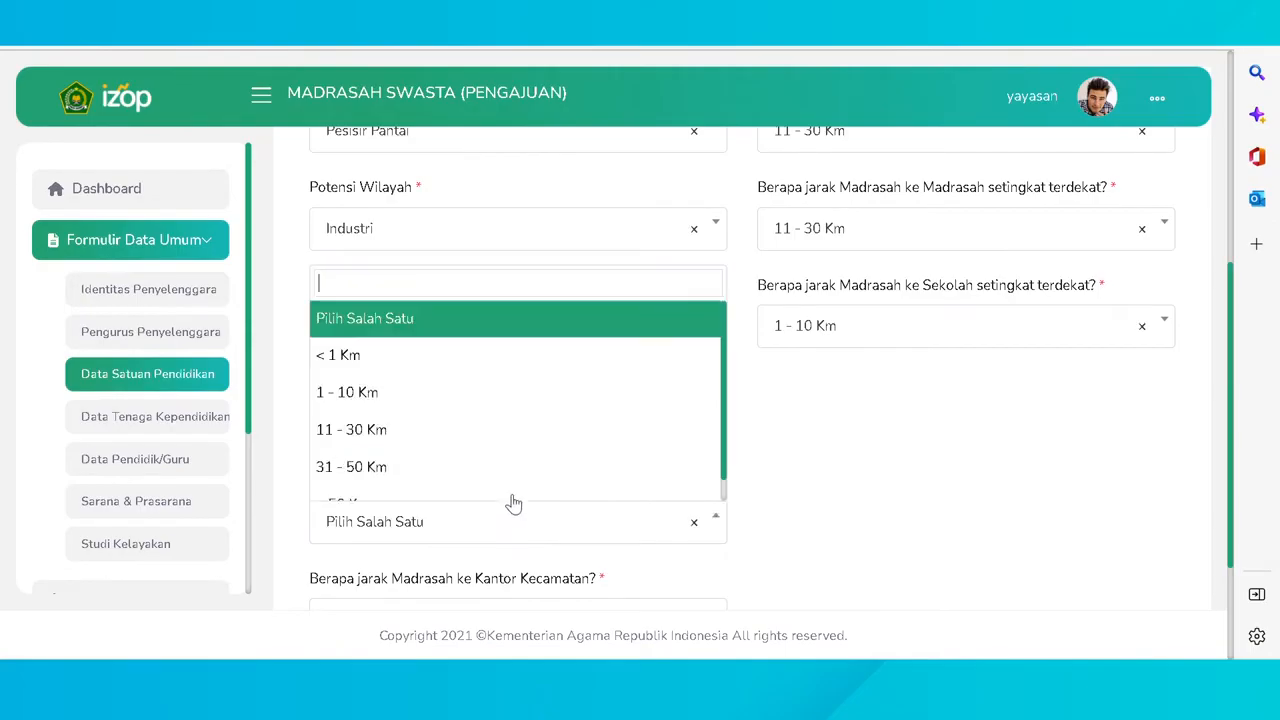
{"action": "left_click", "coordinate": [537, 400]}
{"action": "scroll", "coordinate": [494, 558], "scroll_direction": "down", "scroll_amount": 2}
{"action": "left_click", "coordinate": [523, 442]}
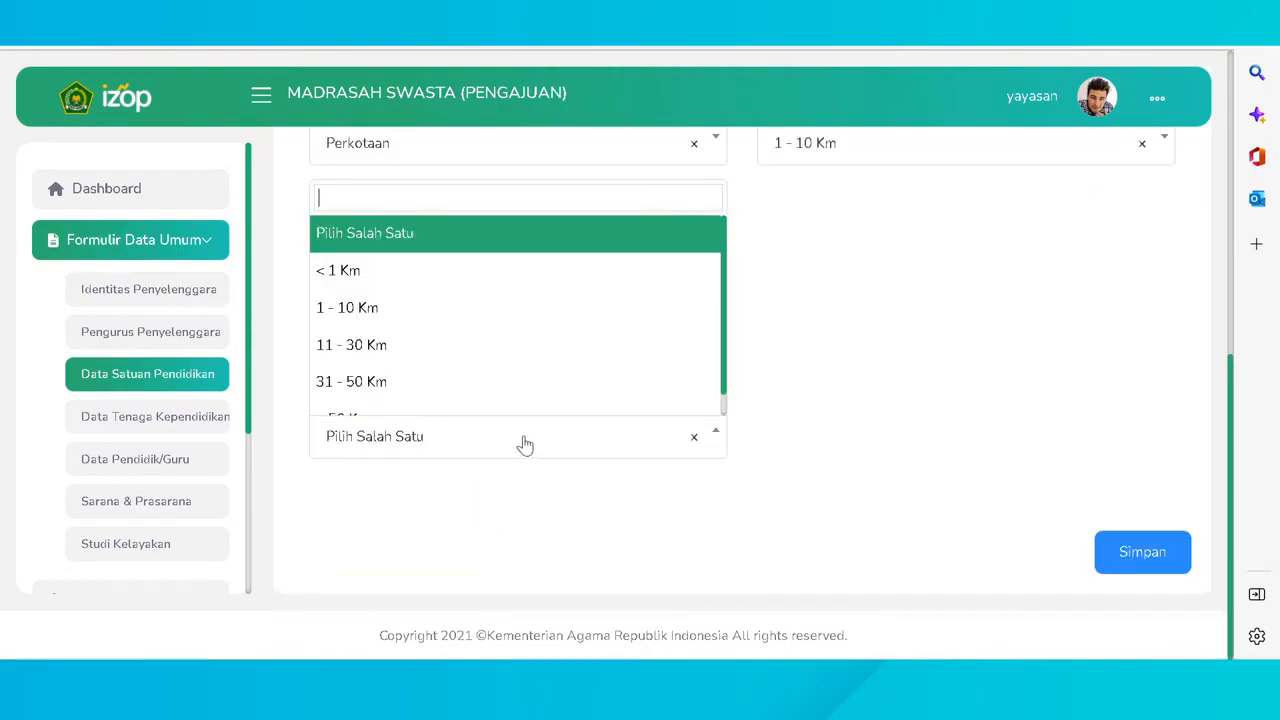
{"action": "left_click", "coordinate": [516, 303]}
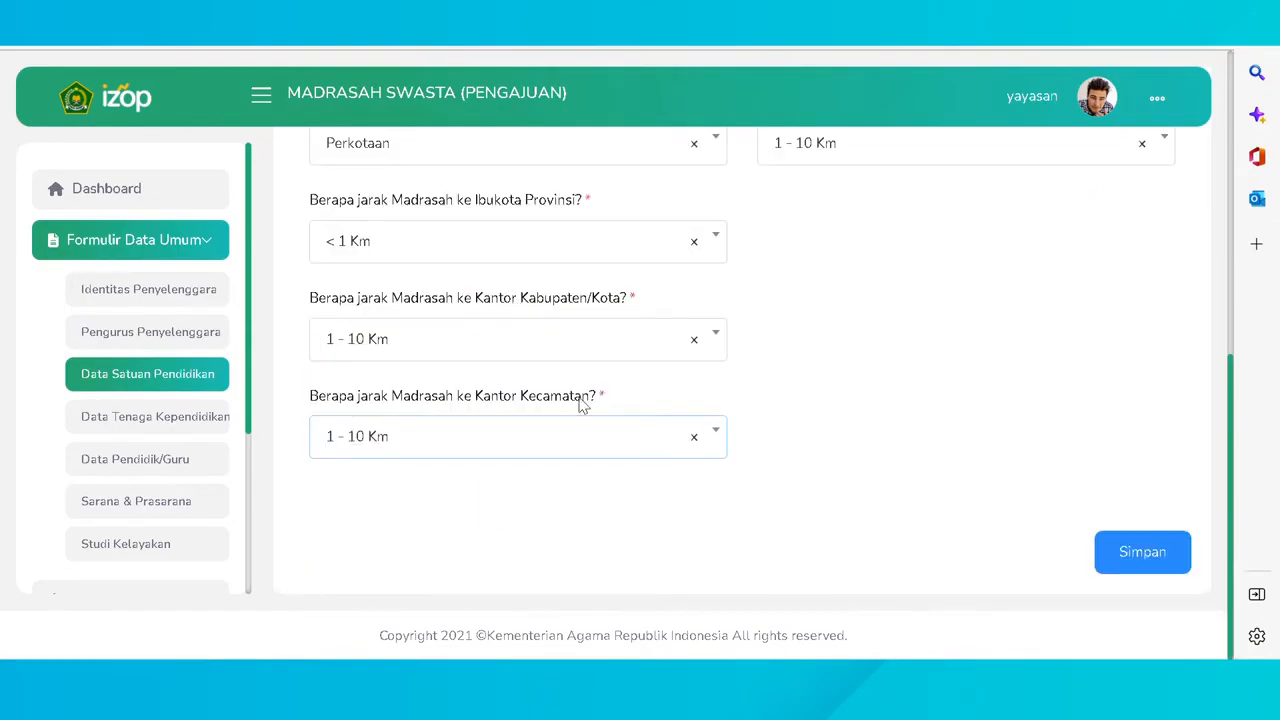
{"action": "left_click", "coordinate": [1145, 553]}
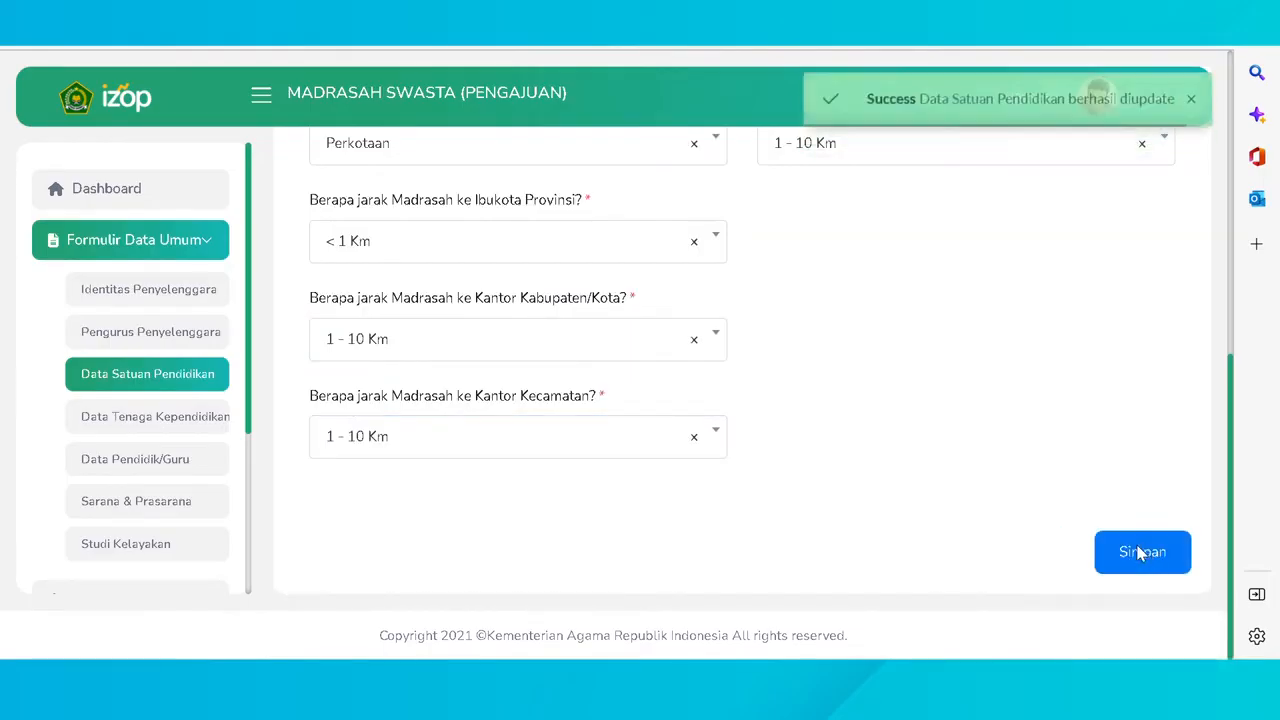
{"action": "left_click", "coordinate": [117, 425]}
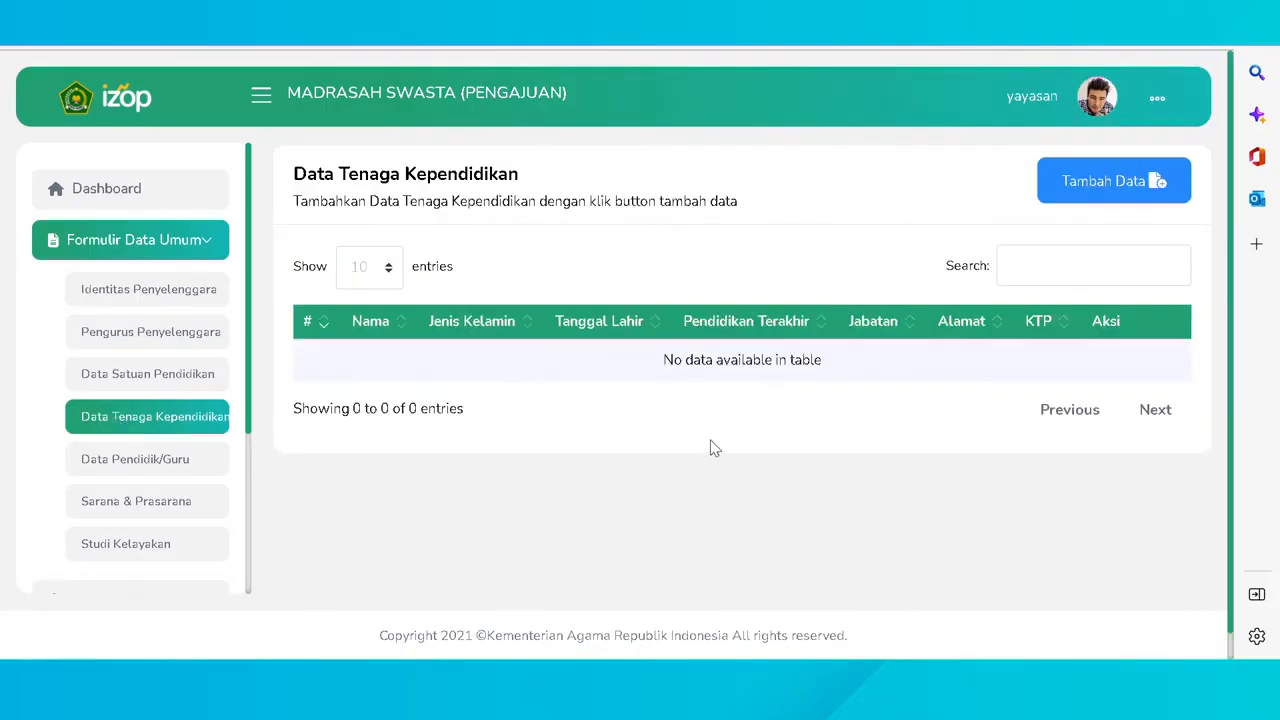
- Add a new staff entry with the staff member's name and gender Laki-Laki
{"action": "left_click", "coordinate": [1080, 188]}
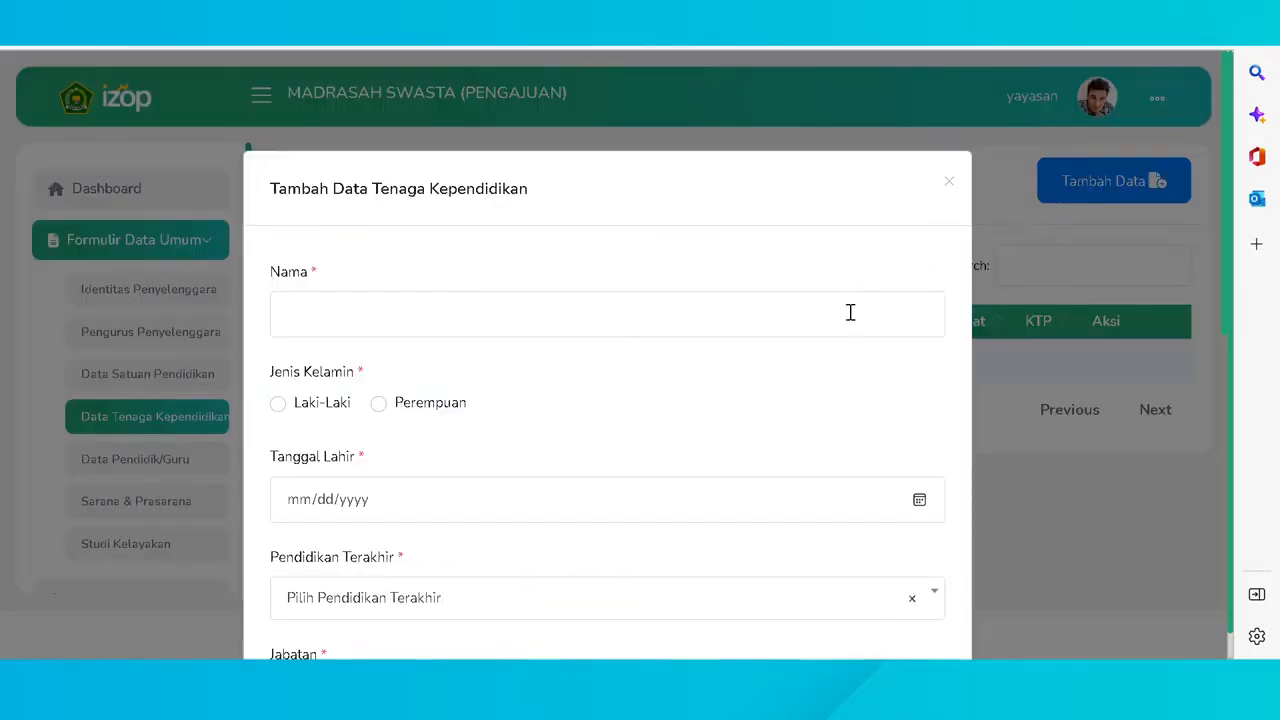
{"action": "scroll", "coordinate": [815, 328], "scroll_direction": "down", "scroll_amount": 5}
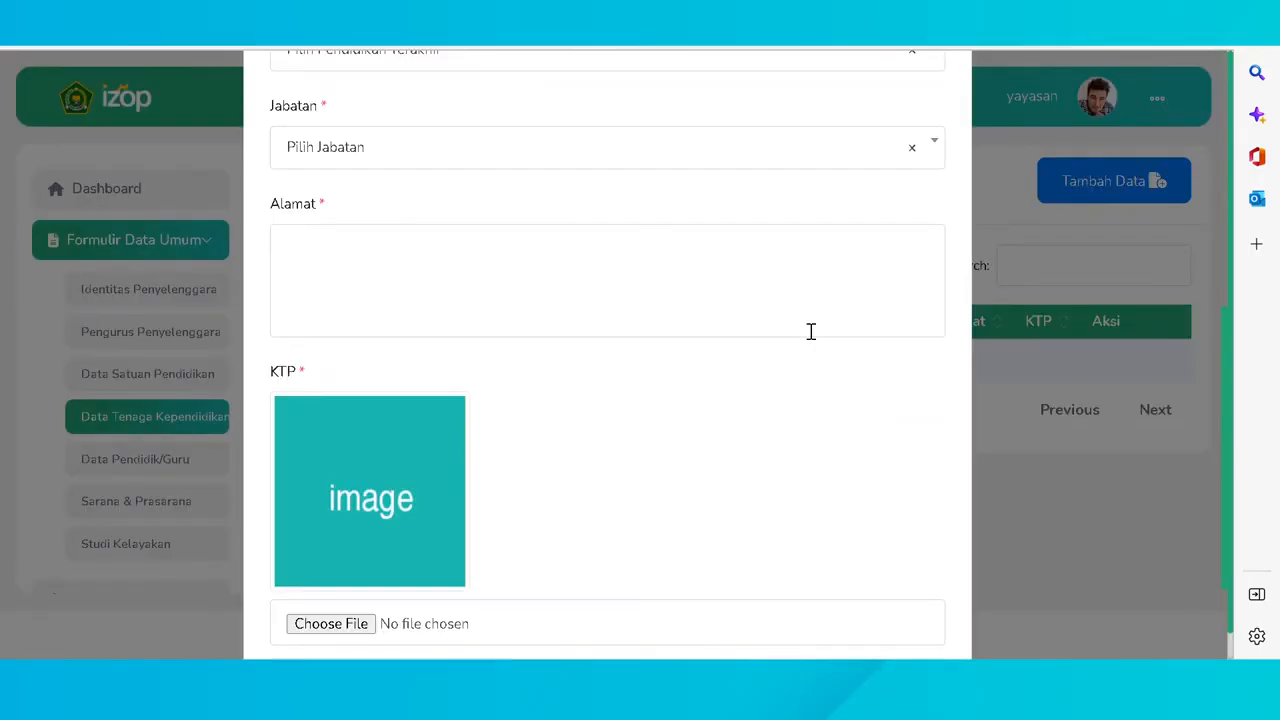
{"action": "scroll", "coordinate": [811, 331], "scroll_direction": "up", "scroll_amount": 5}
{"action": "left_click", "coordinate": [797, 331]}
{"action": "type", "text": "dinda"}
{"action": "left_click", "coordinate": [378, 403]}
{"action": "key", "text": "Tab"}
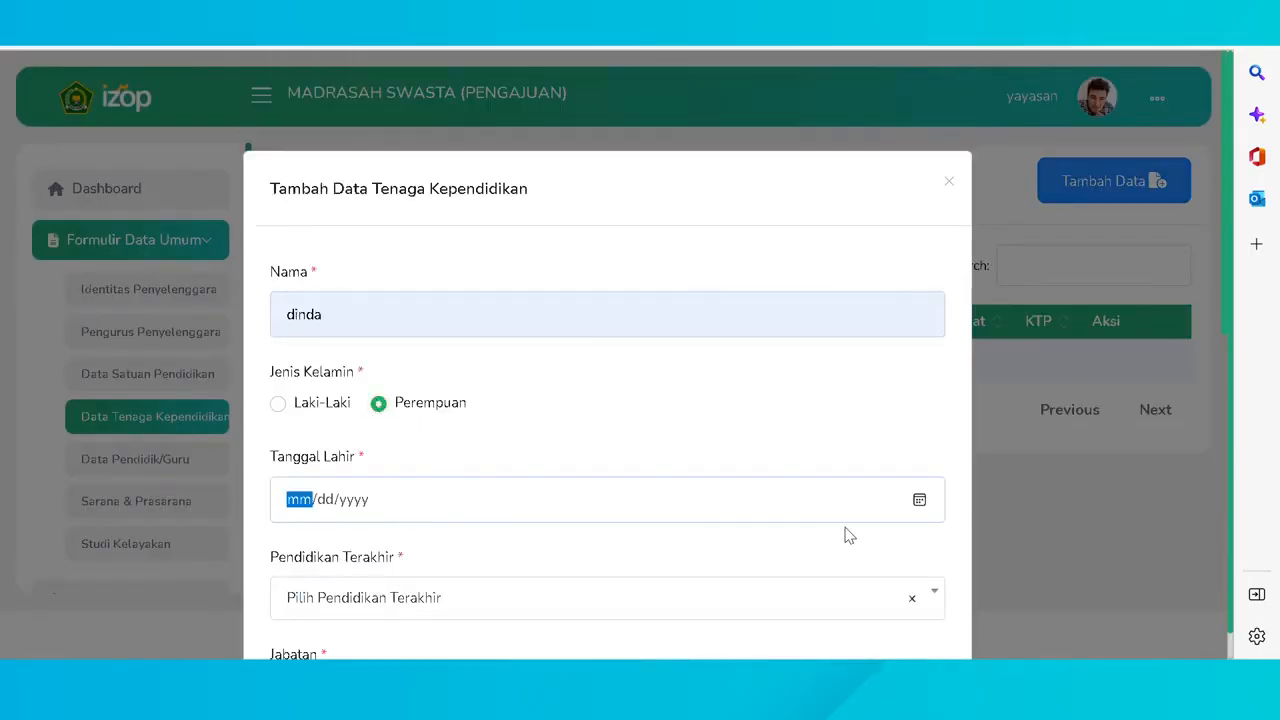
{"action": "left_click", "coordinate": [349, 323]}
{"action": "left_click_drag", "start_coordinate": [349, 323], "coordinate": [283, 327]}
{"action": "type", "text": "Agus"}
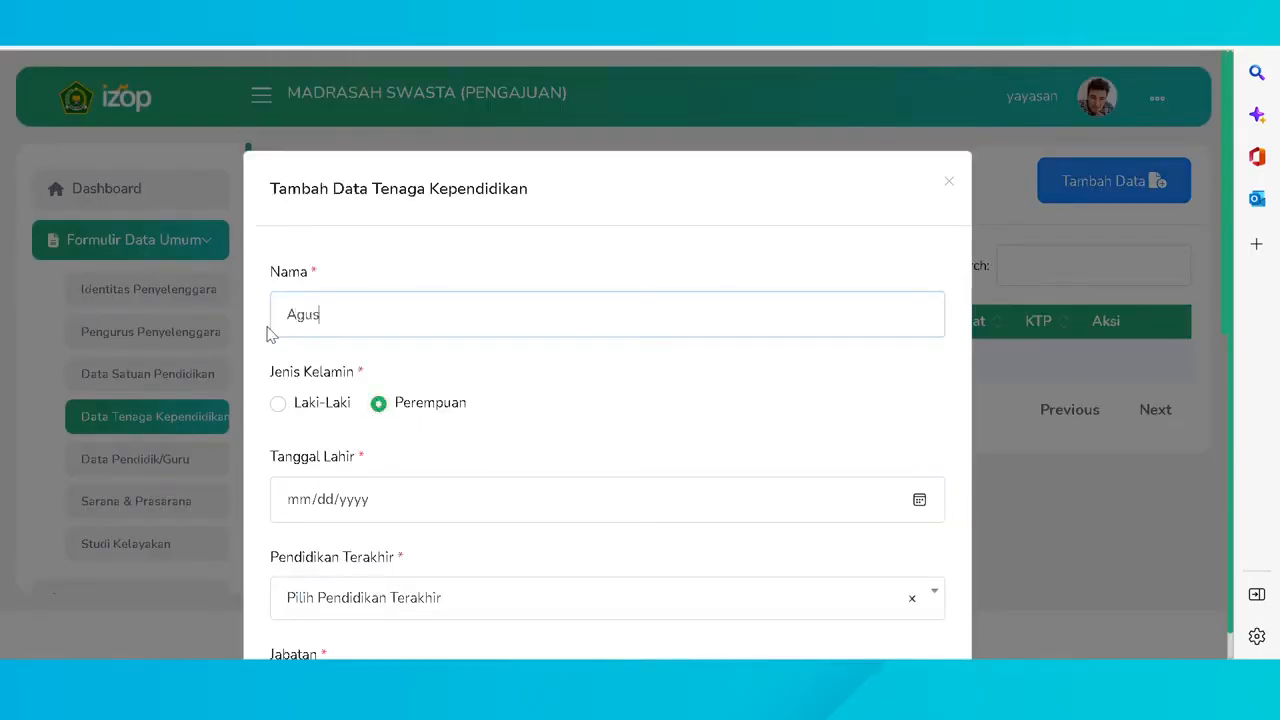
{"action": "left_click", "coordinate": [278, 403]}
{"action": "left_click", "coordinate": [863, 481]}
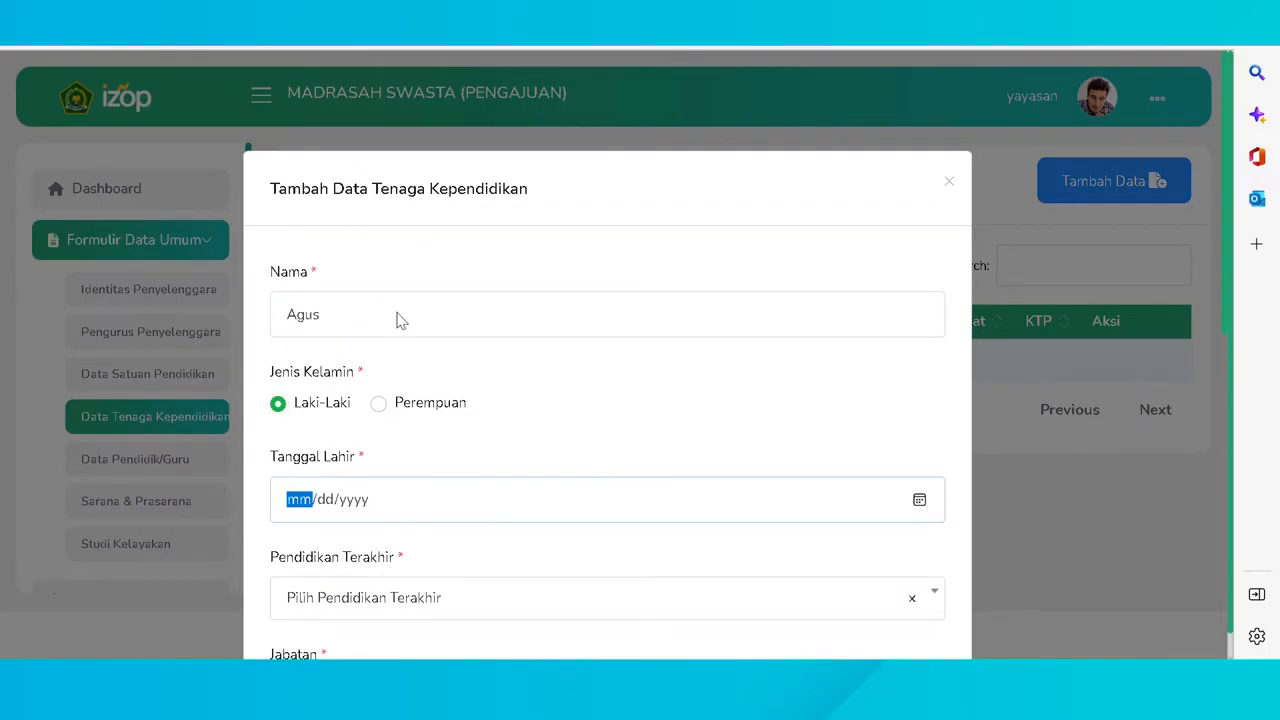
{"action": "scroll", "coordinate": [434, 480], "scroll_direction": "down", "scroll_amount": 2}
{"action": "left_click", "coordinate": [443, 417]}
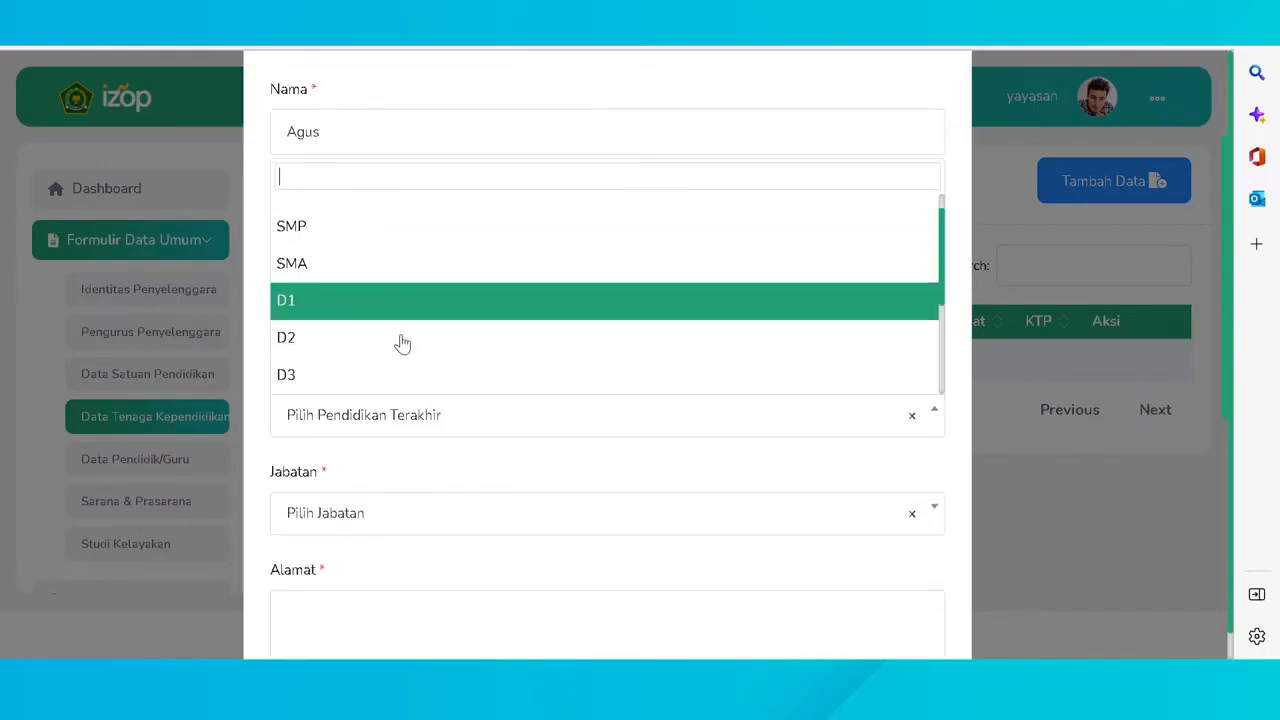
{"action": "scroll", "coordinate": [399, 334], "scroll_direction": "down", "scroll_amount": 2}
{"action": "left_click", "coordinate": [400, 350]}
{"action": "left_click", "coordinate": [409, 520]}
{"action": "left_click", "coordinate": [409, 363]}
- Fill in the staff member's address and attach the KTP image
{"action": "scroll", "coordinate": [420, 500], "scroll_direction": "down", "scroll_amount": 2}
{"action": "scroll", "coordinate": [420, 500], "scroll_direction": "down", "scroll_amount": 2}
{"action": "left_click", "coordinate": [400, 380]}
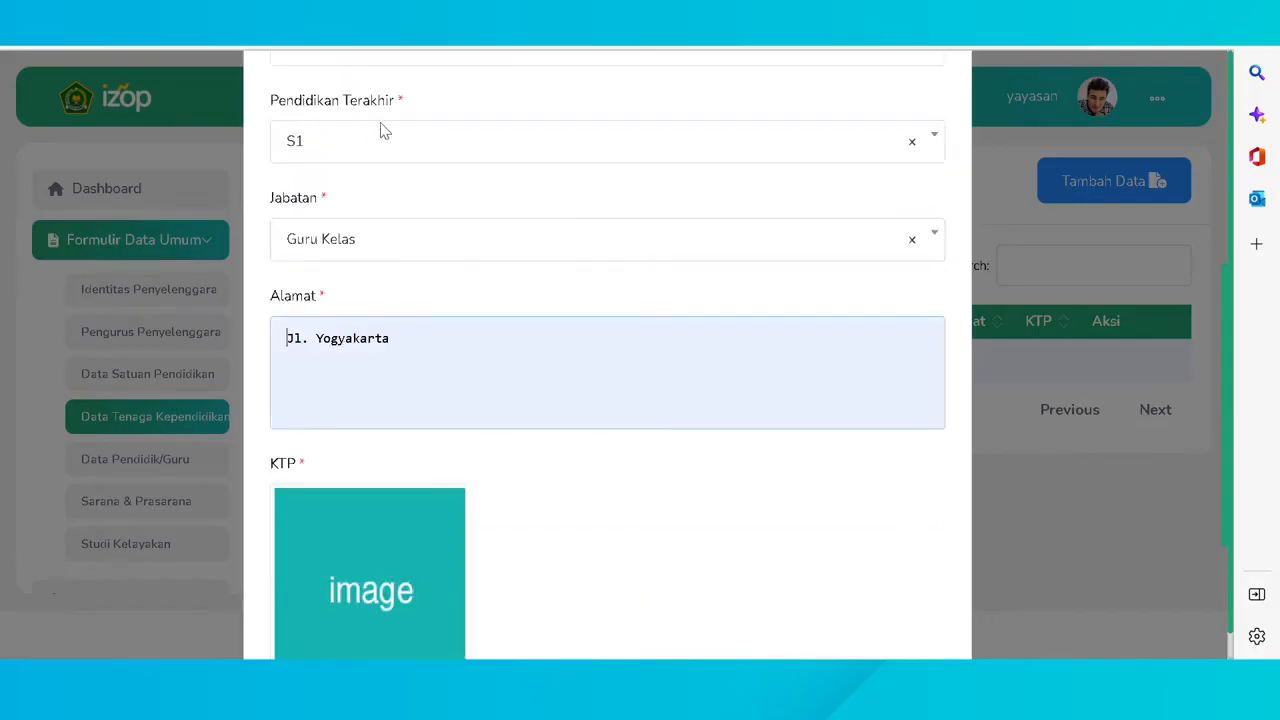
{"action": "scroll", "coordinate": [370, 400], "scroll_direction": "down", "scroll_amount": 2}
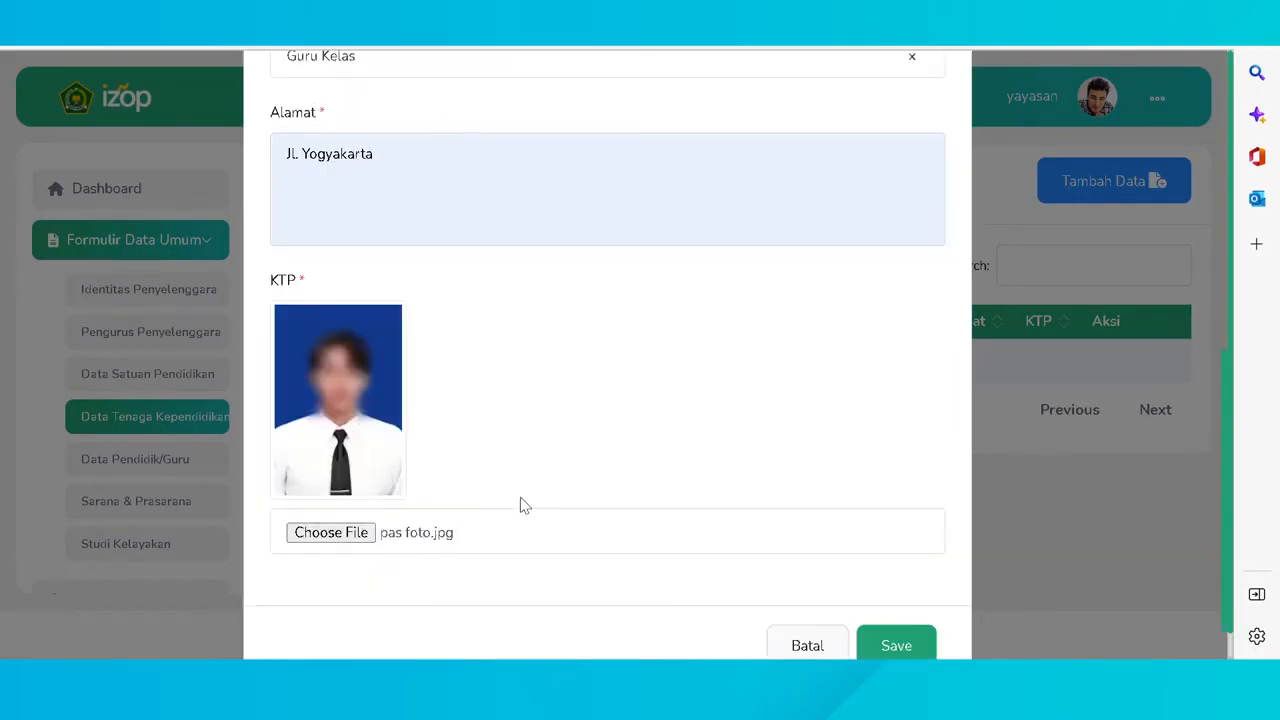
{"action": "left_click", "coordinate": [904, 597]}
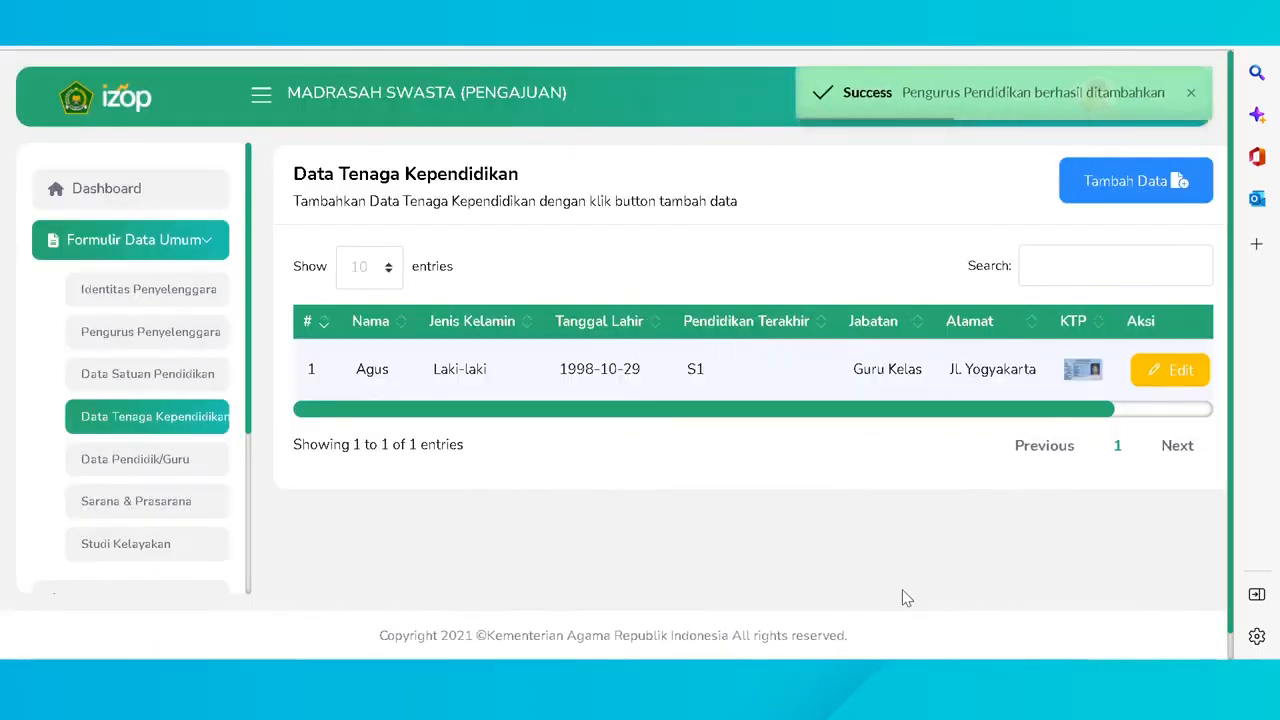
{"action": "left_click_drag", "start_coordinate": [910, 418], "coordinate": [1023, 418]}
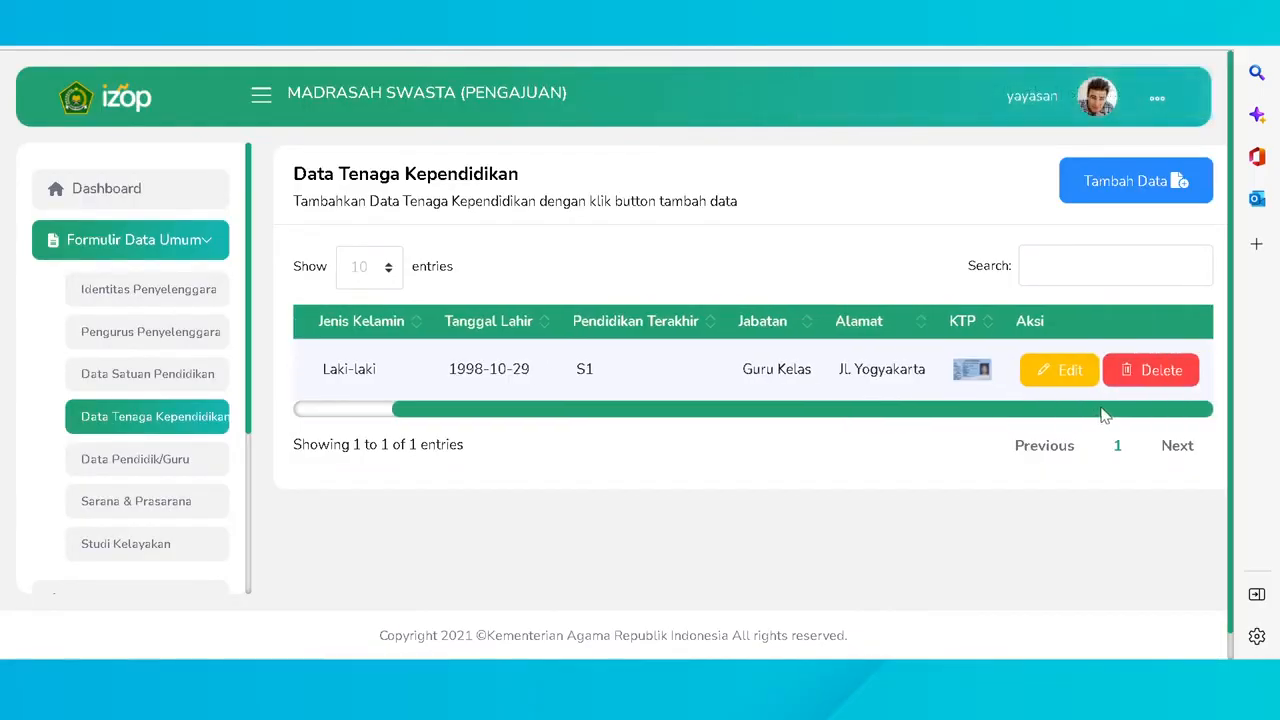
{"action": "left_click", "coordinate": [1065, 372]}
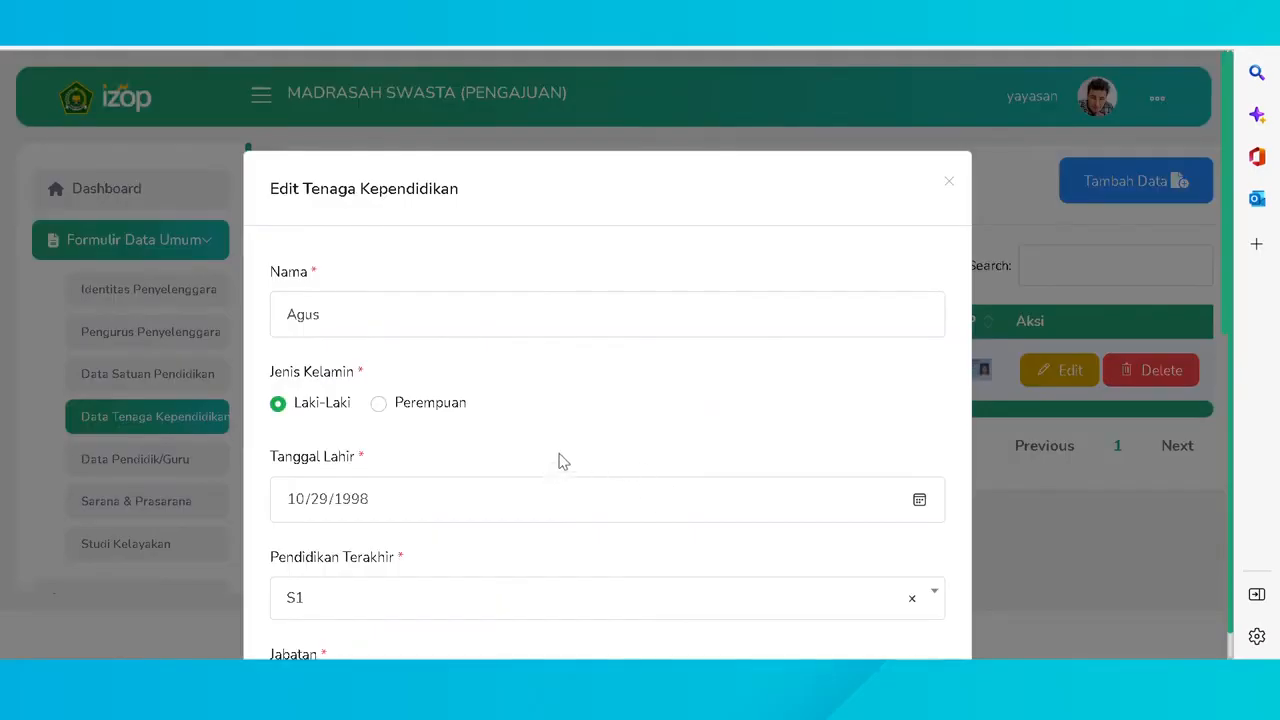
{"action": "scroll", "coordinate": [575, 435], "scroll_direction": "down", "scroll_amount": 2}
{"action": "scroll", "coordinate": [580, 440], "scroll_direction": "down", "scroll_amount": 5}
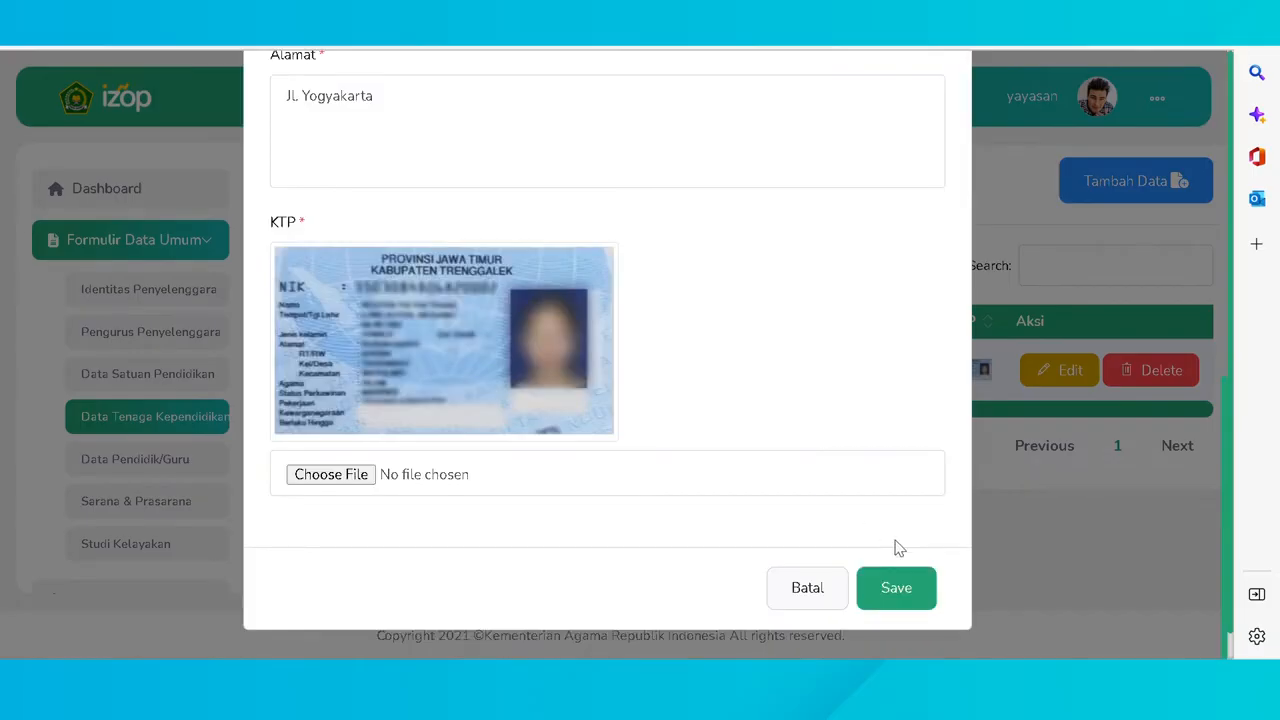
{"action": "left_click", "coordinate": [928, 576]}
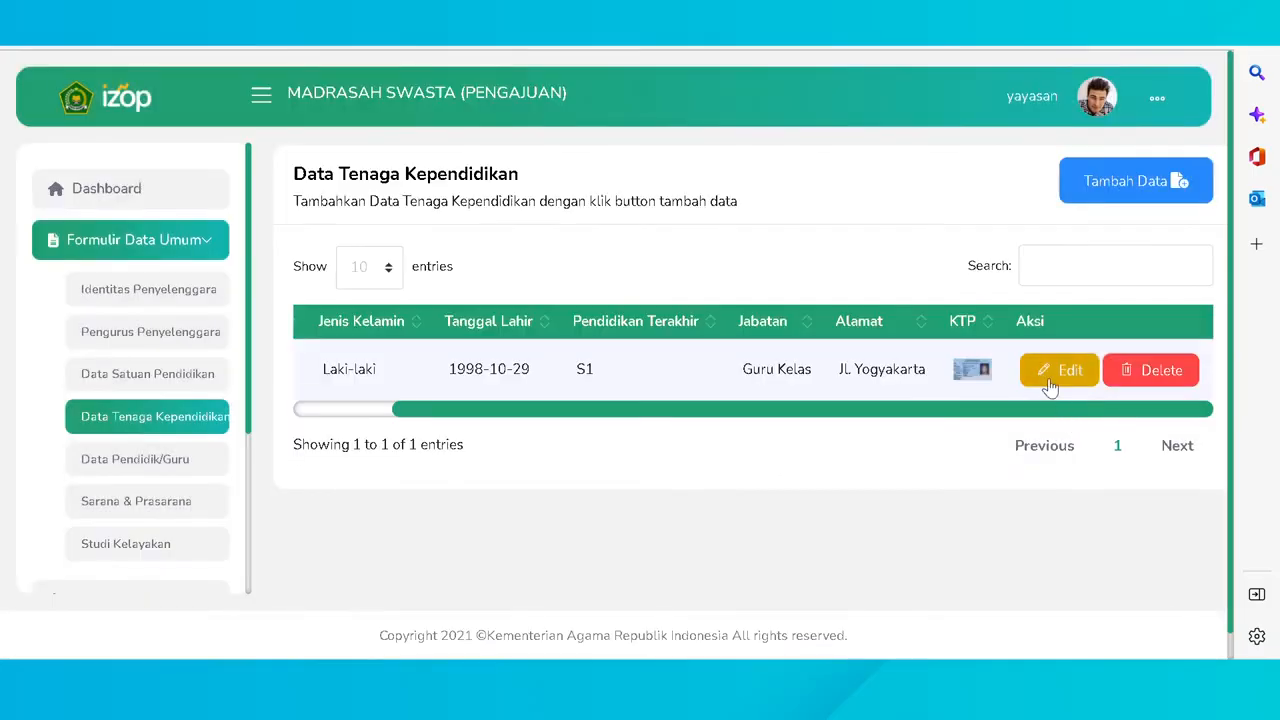
{"action": "left_click", "coordinate": [1160, 371]}
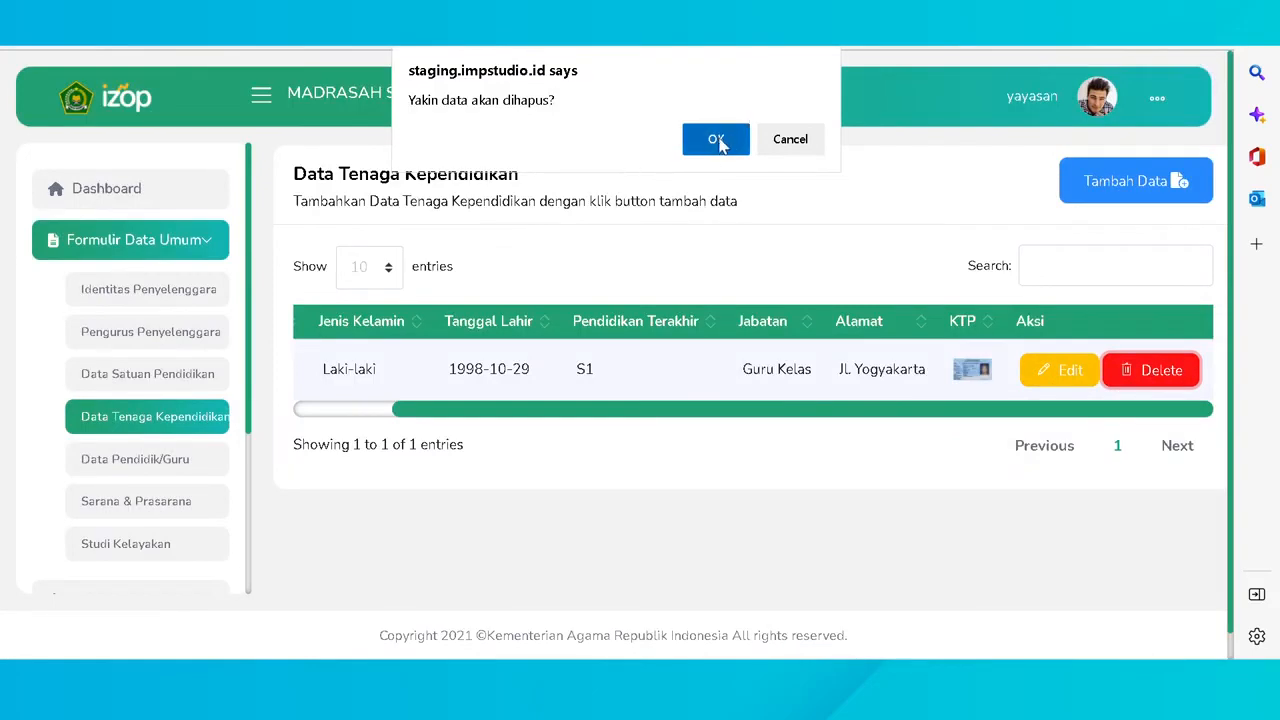
{"action": "left_click", "coordinate": [815, 152]}
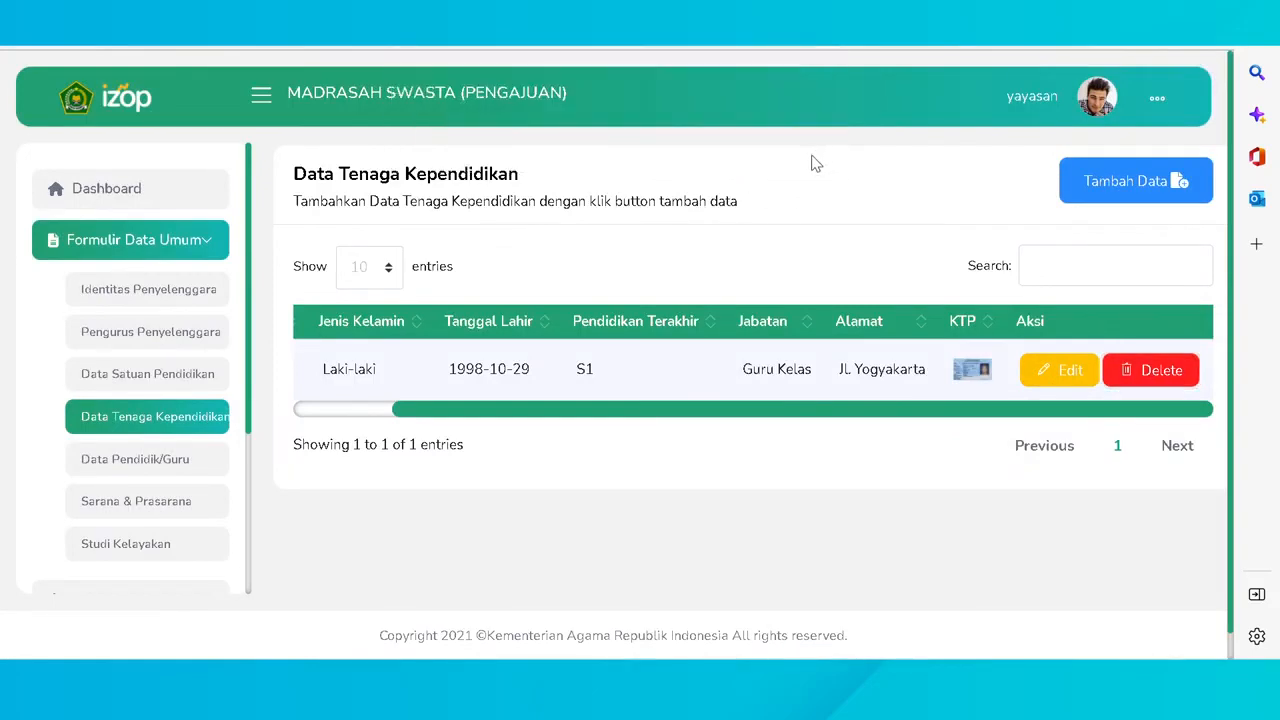
{"action": "left_click", "coordinate": [152, 468]}
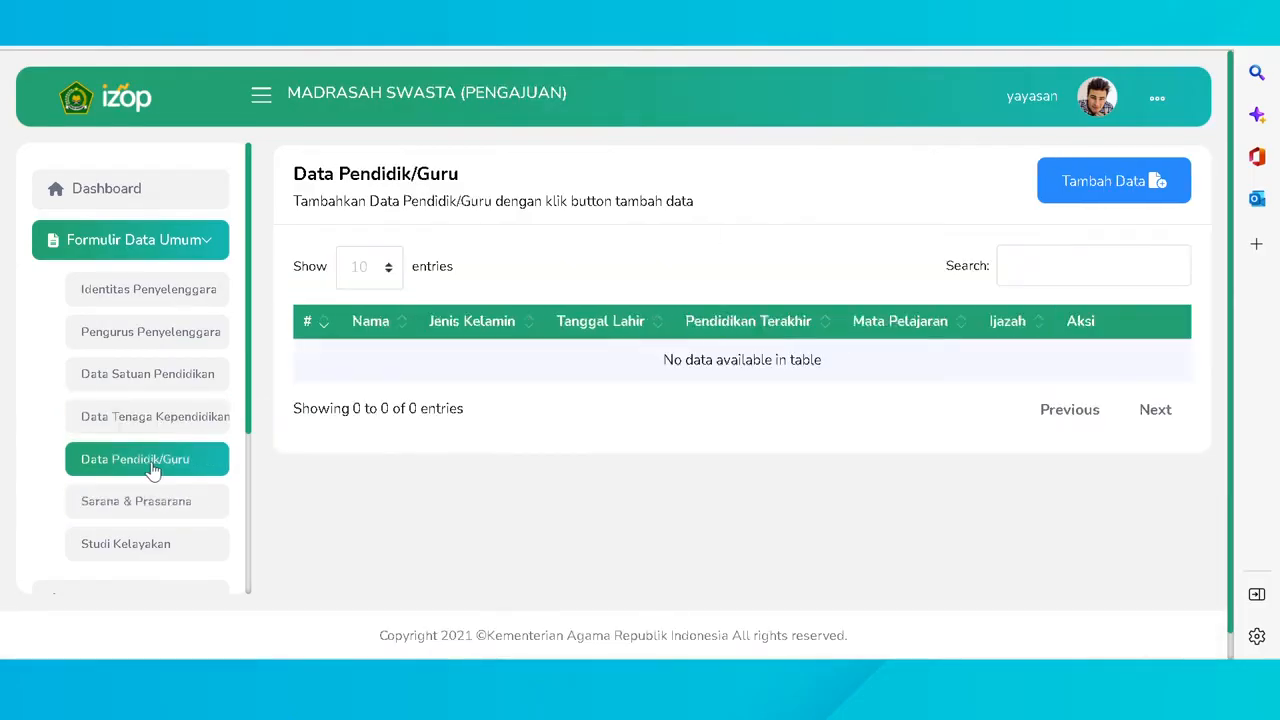
{"action": "left_click", "coordinate": [1128, 188]}
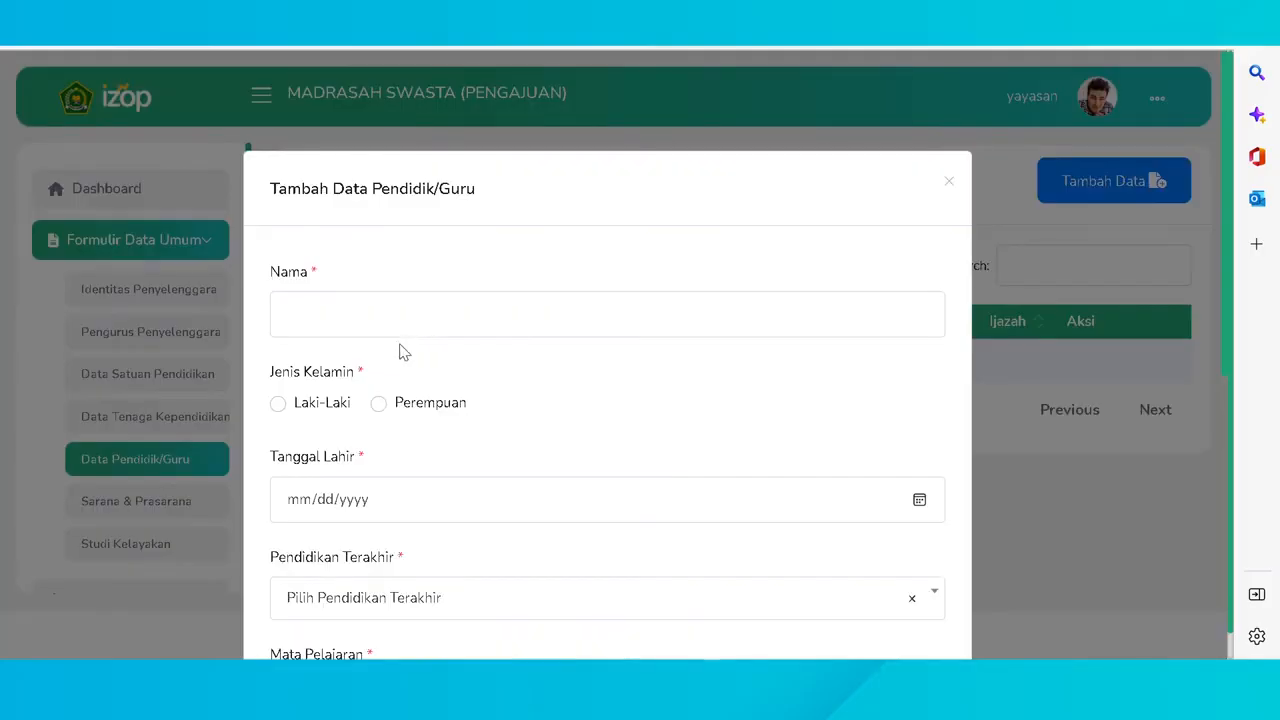
{"action": "left_click", "coordinate": [418, 332]}
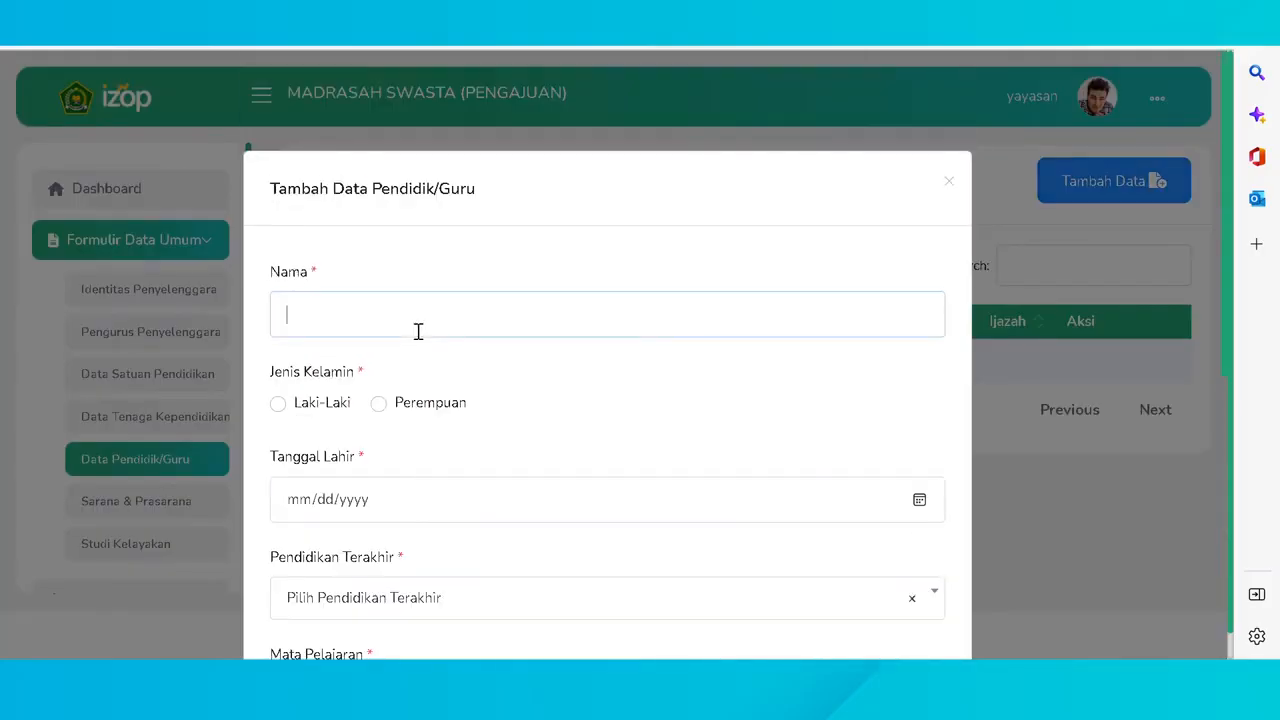
{"action": "key", "text": "Tab"}
{"action": "key", "text": "space"}
{"action": "key", "text": "Tab"}
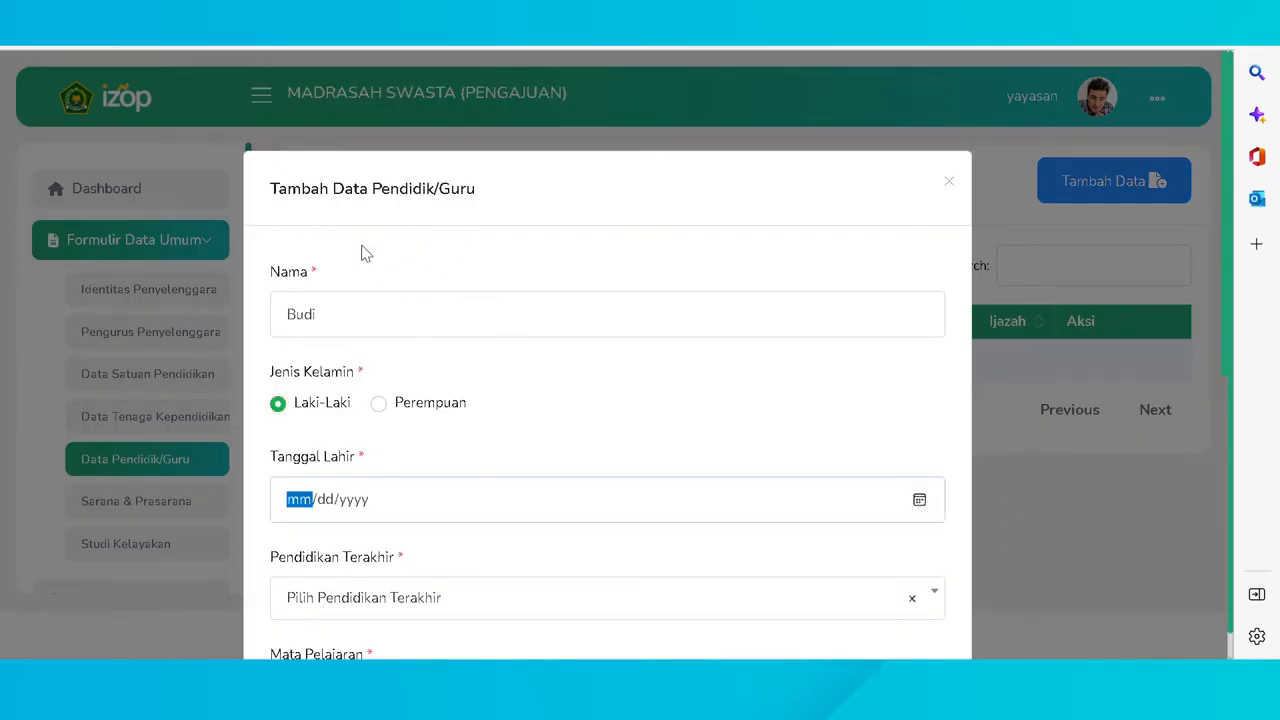
- Choose D3 as last education and Al-Qur'an Hadis as the subject
{"action": "left_click", "coordinate": [381, 399]}
{"action": "scroll", "coordinate": [385, 392], "scroll_direction": "down", "scroll_amount": 3}
{"action": "left_click", "coordinate": [384, 416]}
{"action": "scroll", "coordinate": [354, 350], "scroll_direction": "down", "scroll_amount": 1}
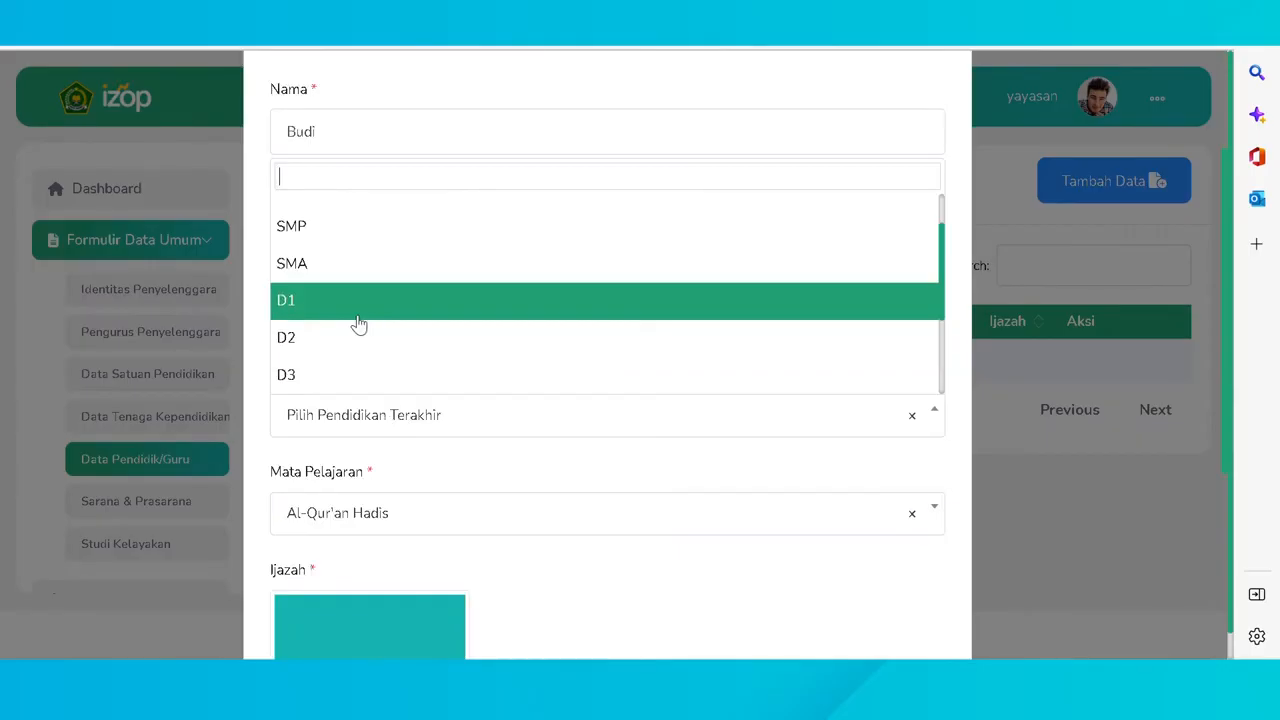
{"action": "left_click", "coordinate": [349, 374]}
{"action": "scroll", "coordinate": [330, 580], "scroll_direction": "down", "scroll_amount": 2}
{"action": "left_click", "coordinate": [354, 334]}
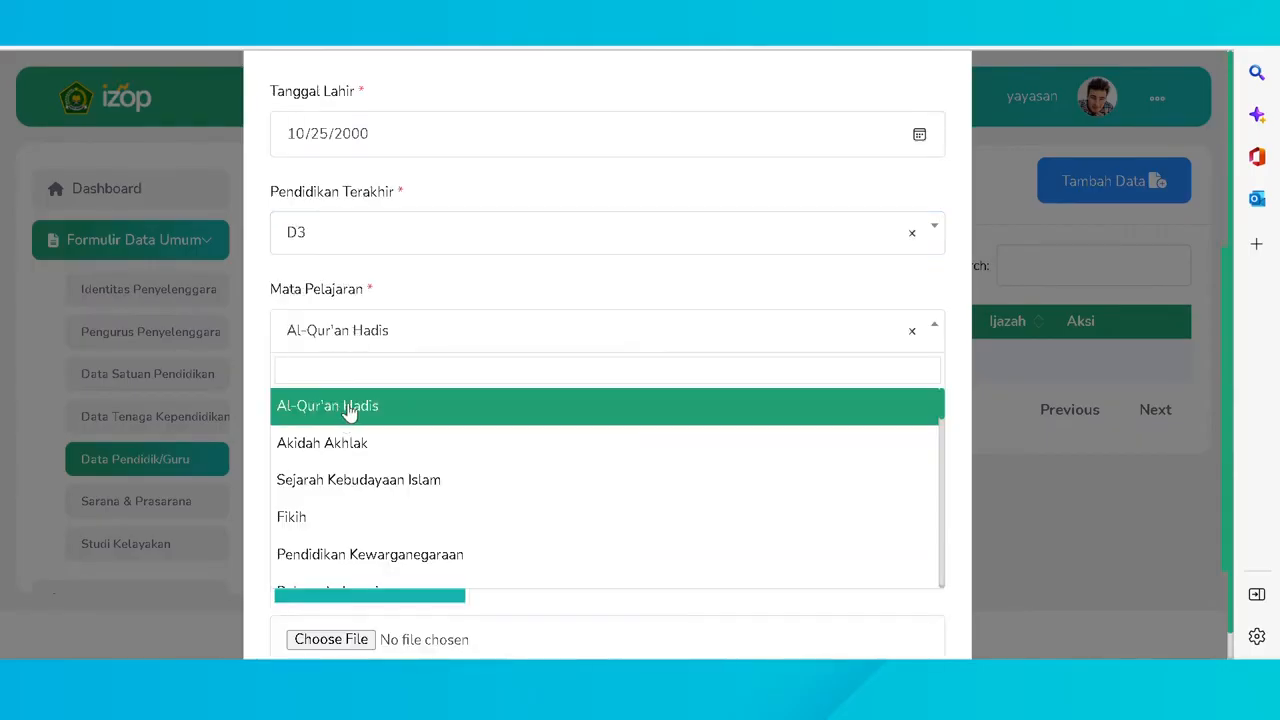
{"action": "left_click", "coordinate": [349, 411]}
- Attach the ijazah image and save the new teacher
{"action": "scroll", "coordinate": [345, 460], "scroll_direction": "down", "scroll_amount": 2}
{"action": "left_click", "coordinate": [341, 480]}
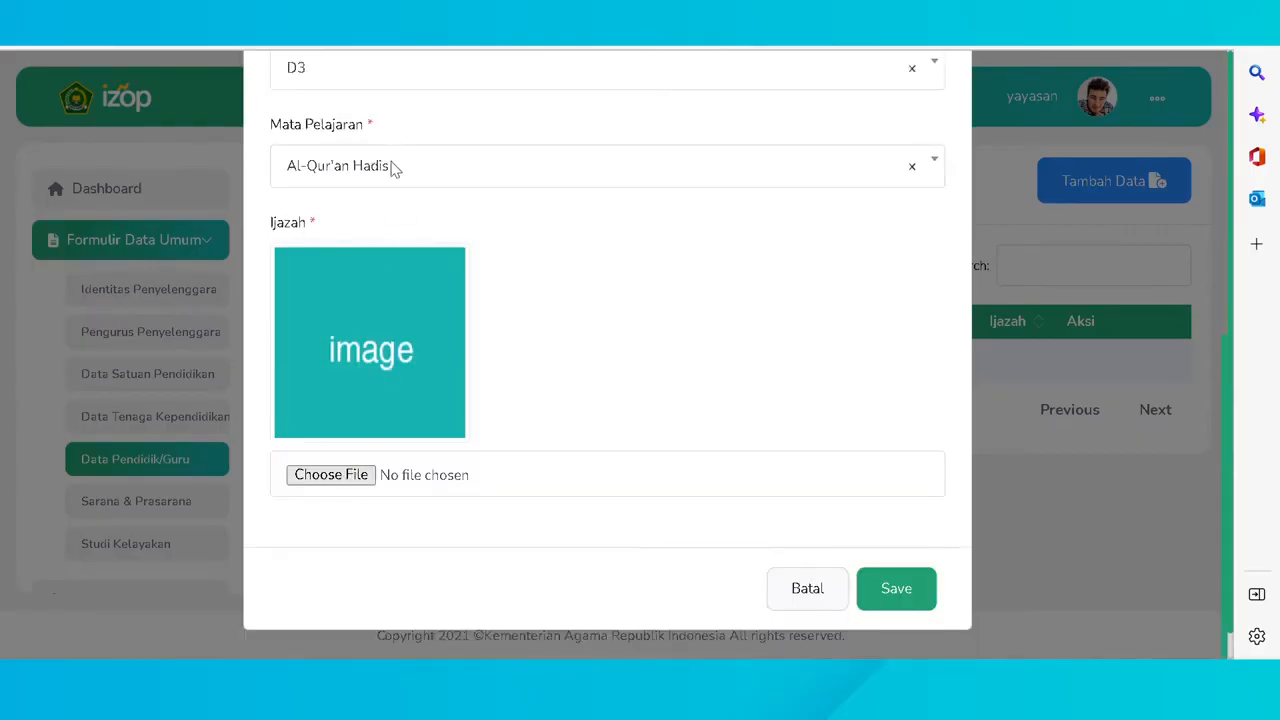
{"action": "left_click", "coordinate": [504, 403]}
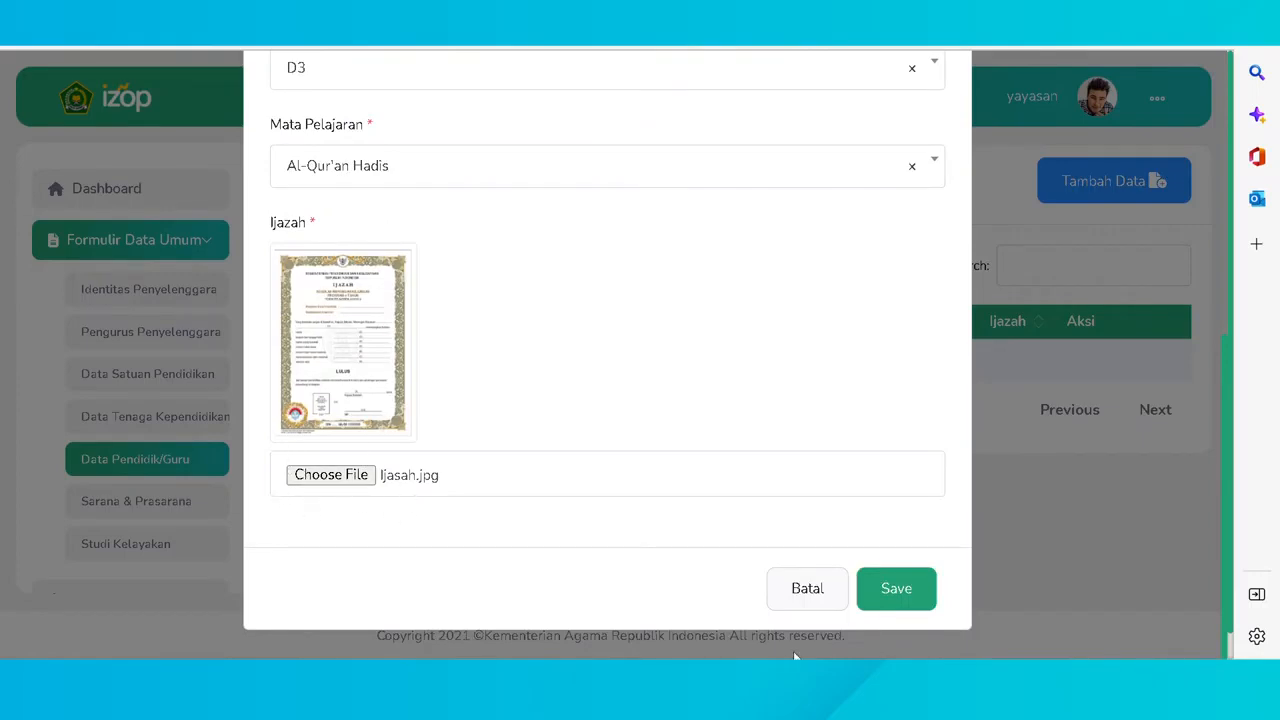
{"action": "left_click", "coordinate": [908, 594]}
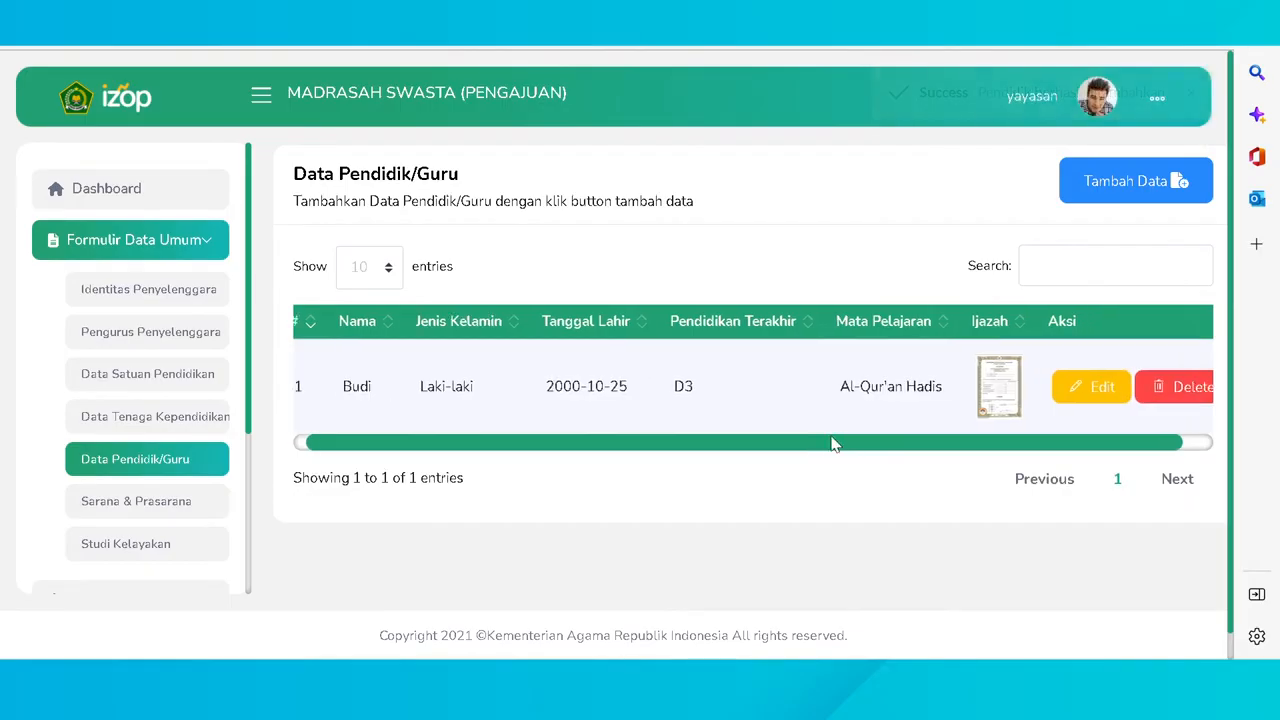
- Reopen the teacher entry for editing and save it unchanged
{"action": "left_click_drag", "start_coordinate": [834, 443], "coordinate": [954, 423]}
{"action": "left_click", "coordinate": [1057, 389]}
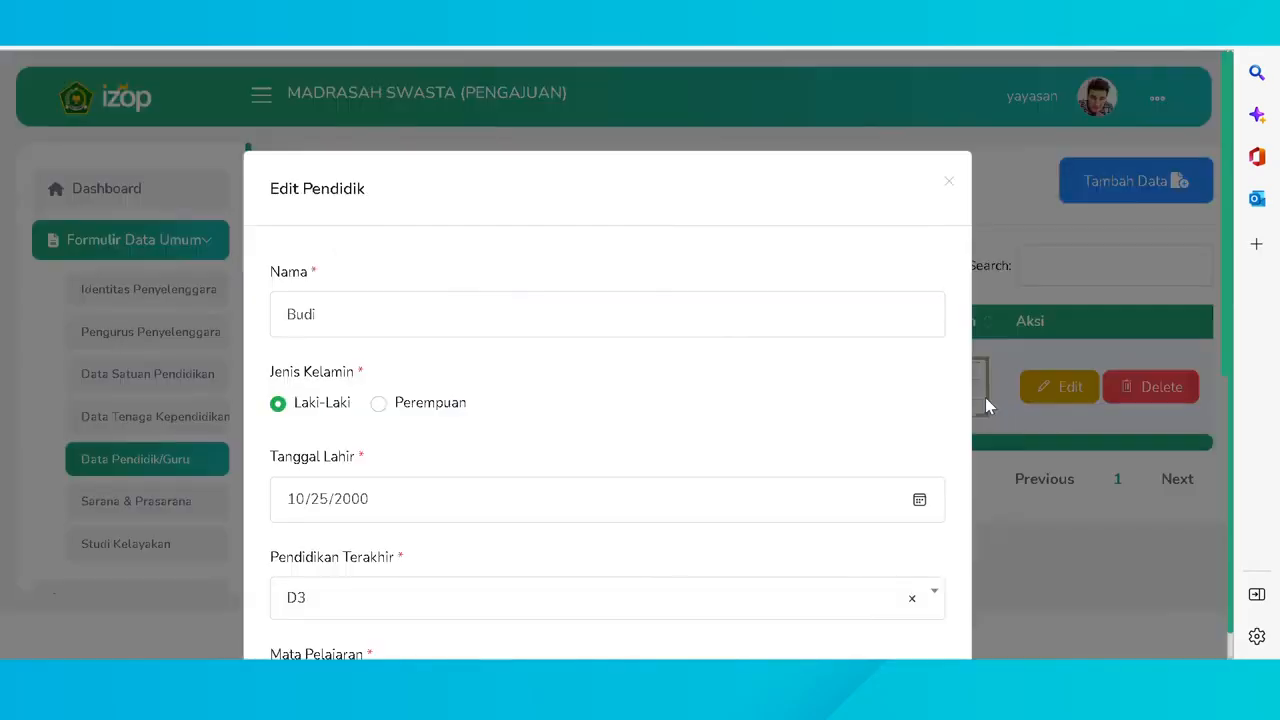
{"action": "scroll", "coordinate": [740, 357], "scroll_direction": "down", "scroll_amount": 5}
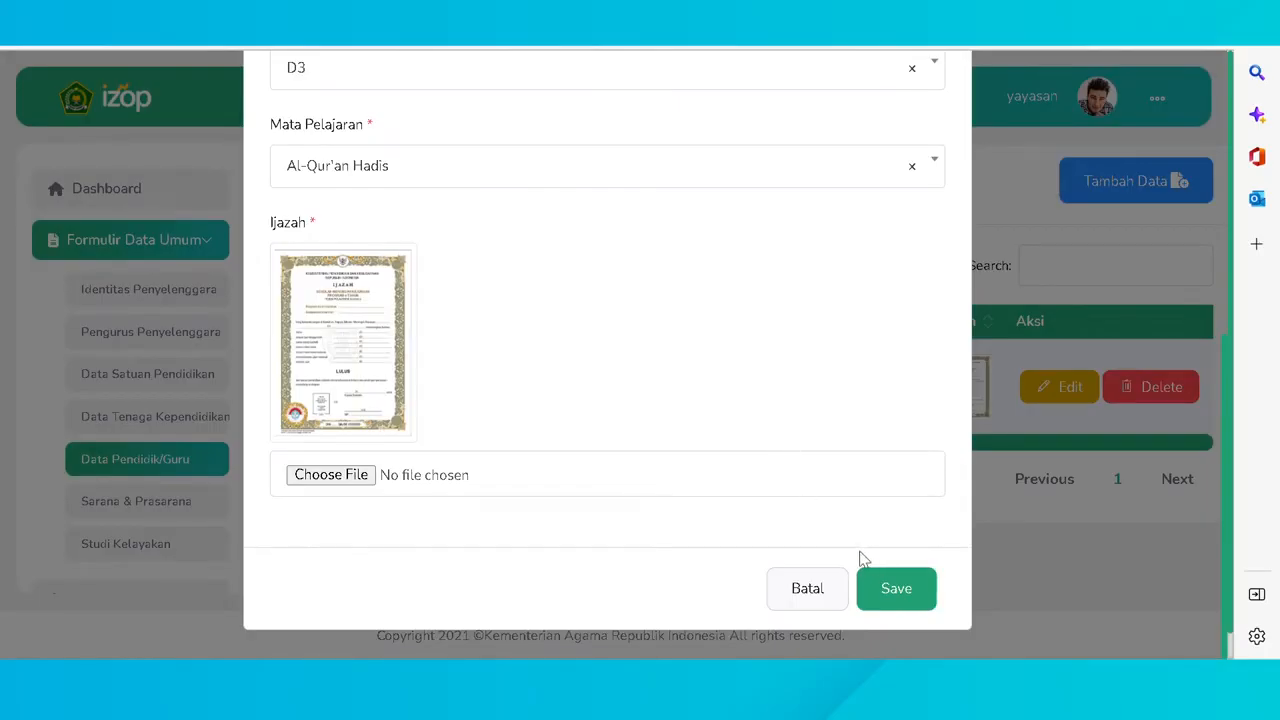
{"action": "left_click", "coordinate": [885, 596]}
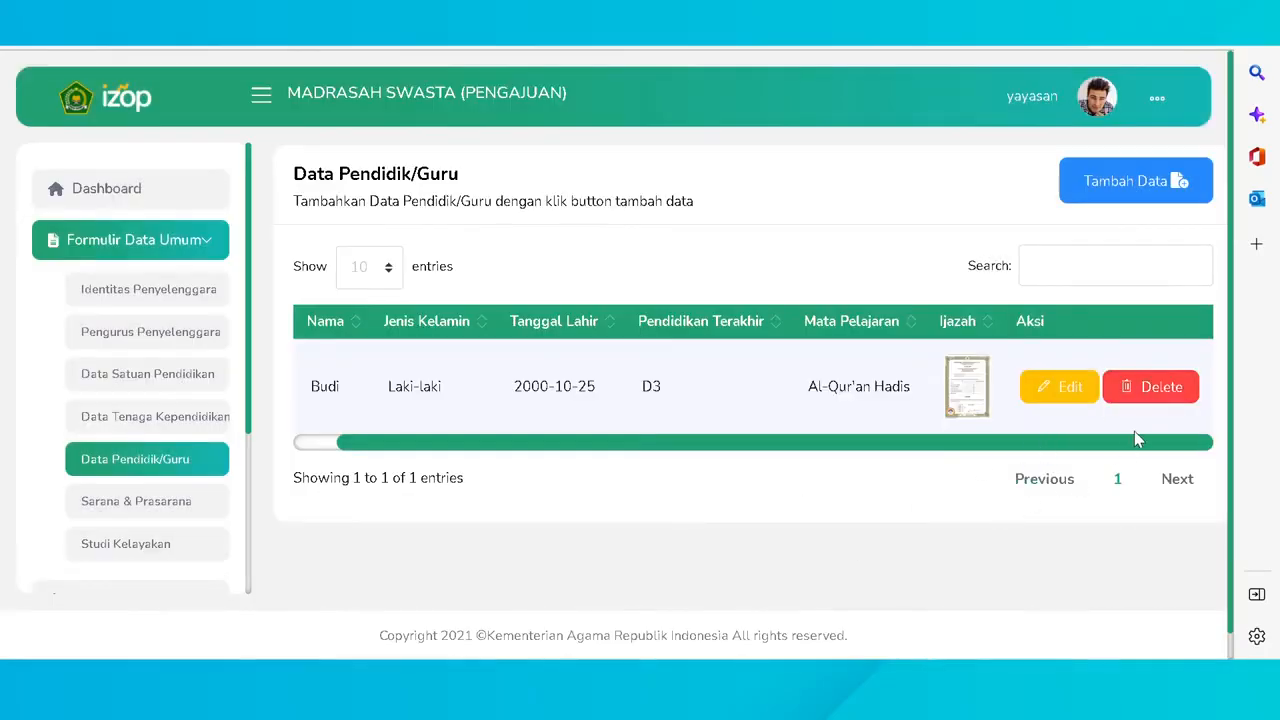
- Cancel deleting the single teacher entry and go to the Sarana & Prasarana Luas Tanah form
{"action": "left_click", "coordinate": [1160, 391]}
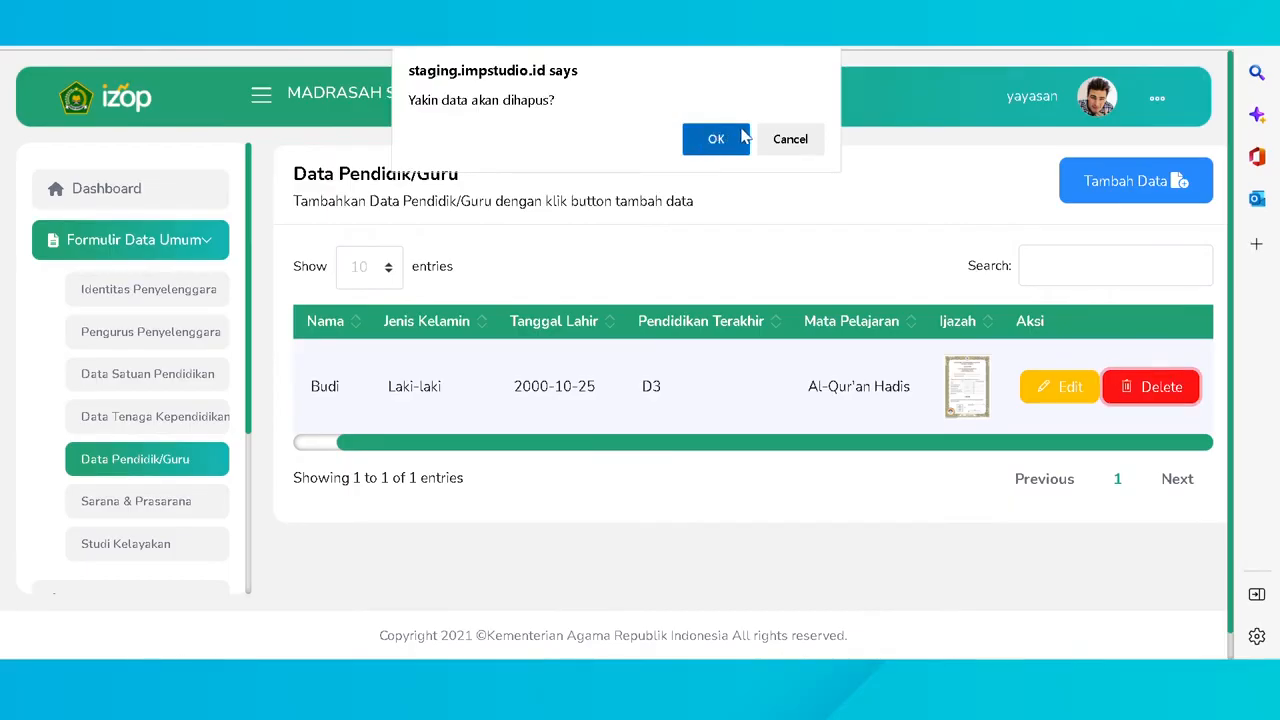
{"action": "left_click", "coordinate": [789, 139]}
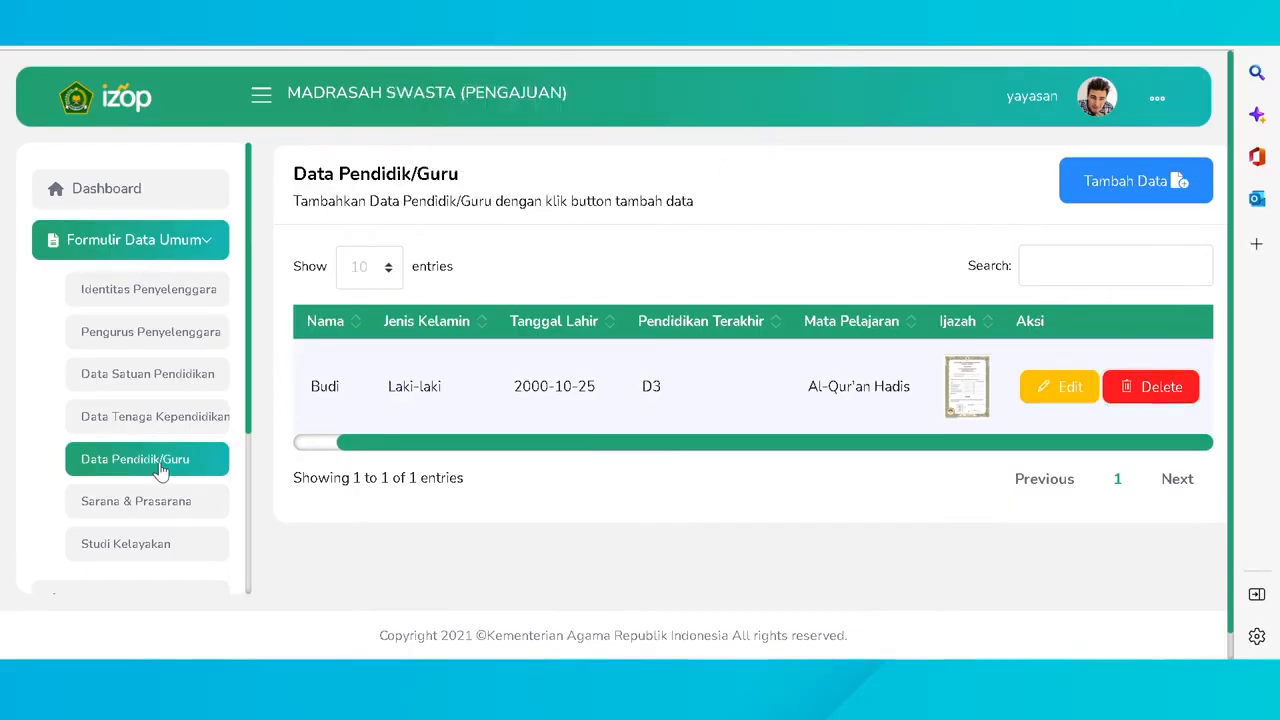
{"action": "left_click", "coordinate": [155, 507]}
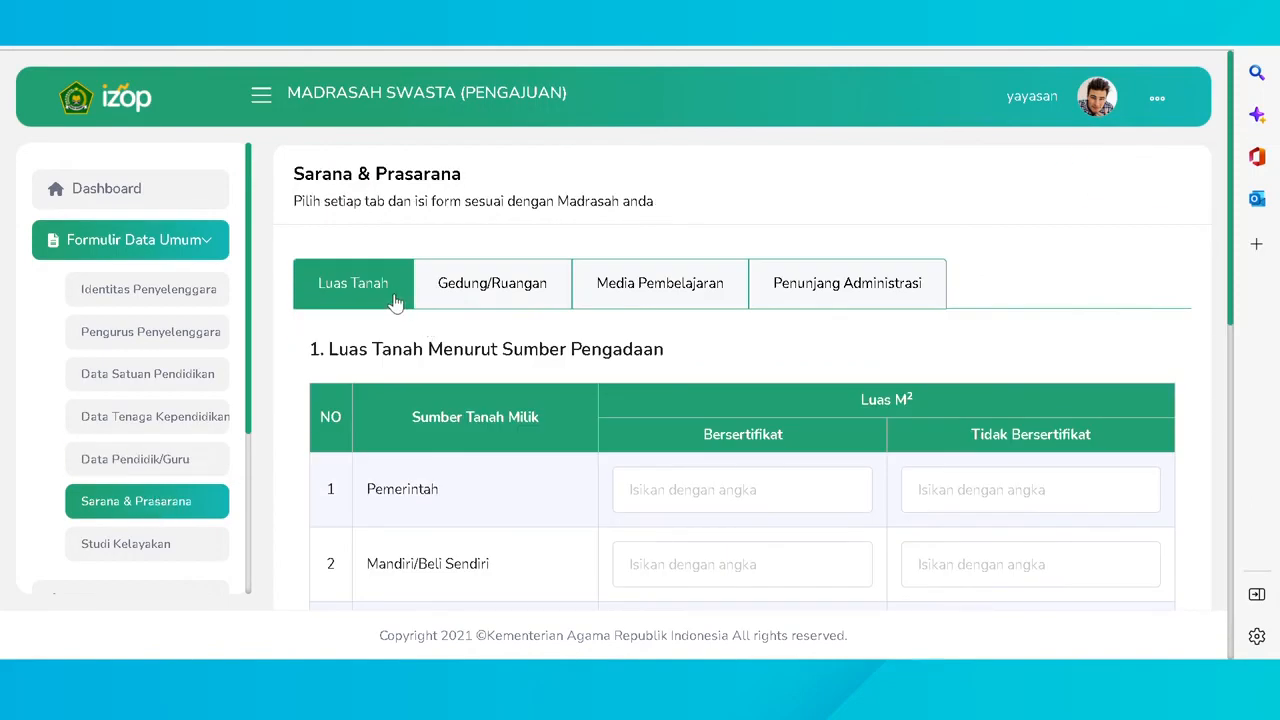
{"action": "left_click", "coordinate": [492, 289]}
{"action": "left_click", "coordinate": [668, 294]}
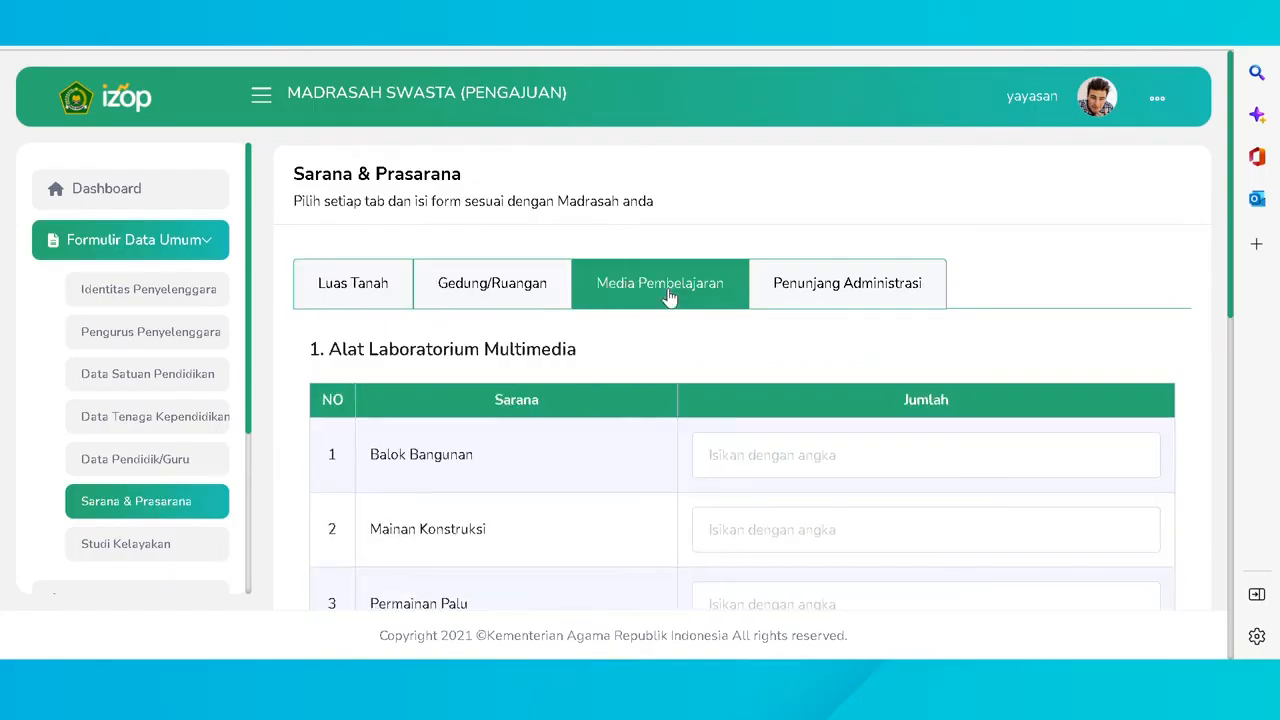
{"action": "left_click", "coordinate": [805, 298]}
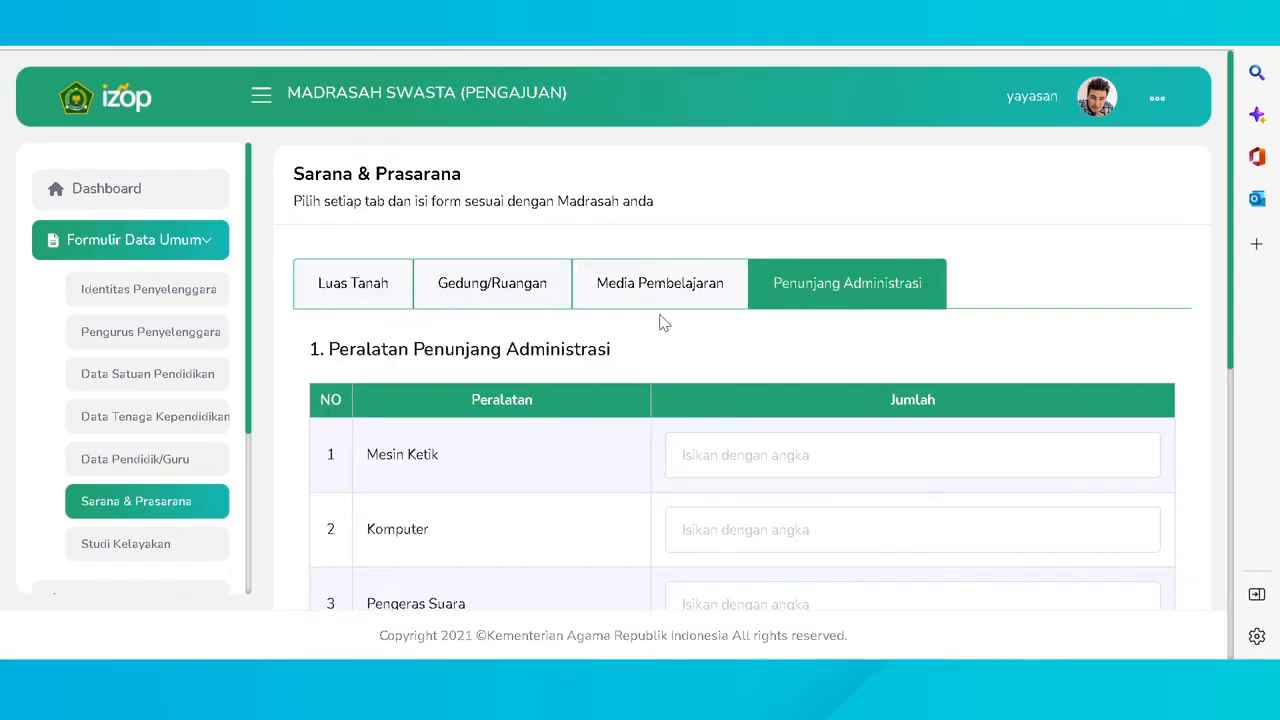
{"action": "left_click", "coordinate": [371, 293]}
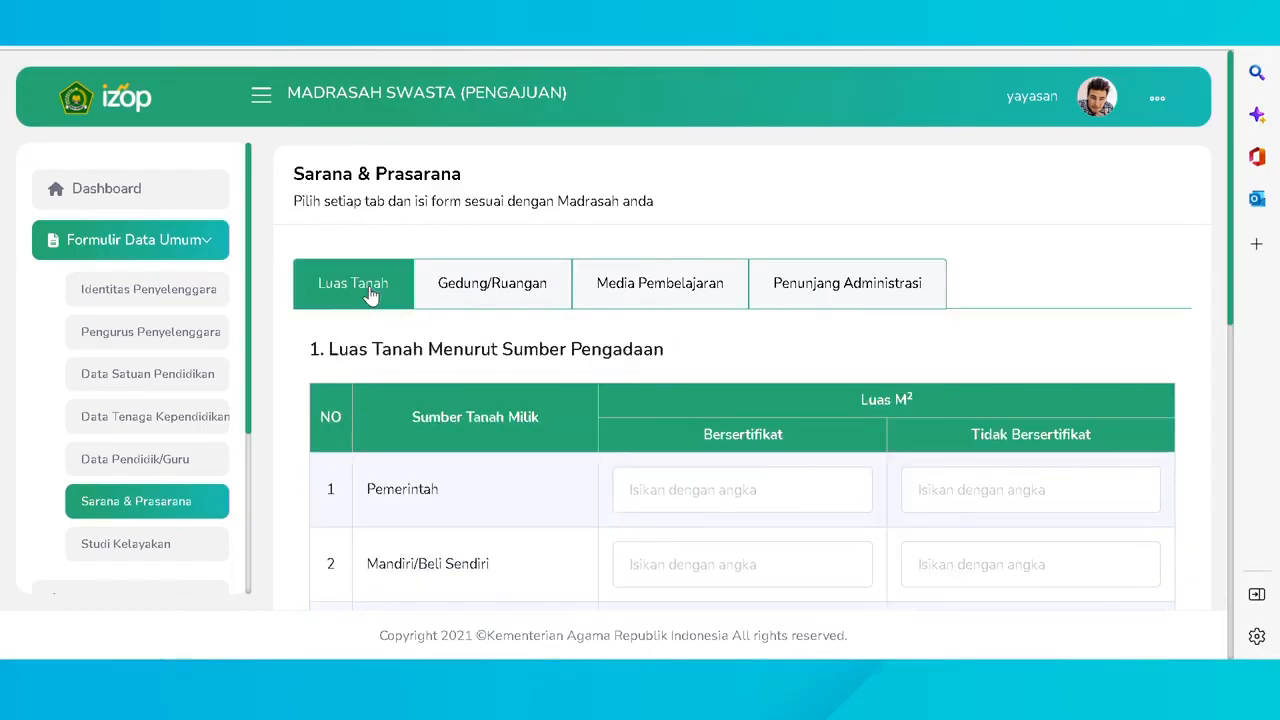
{"action": "scroll", "coordinate": [652, 328], "scroll_direction": "down", "scroll_amount": 3}
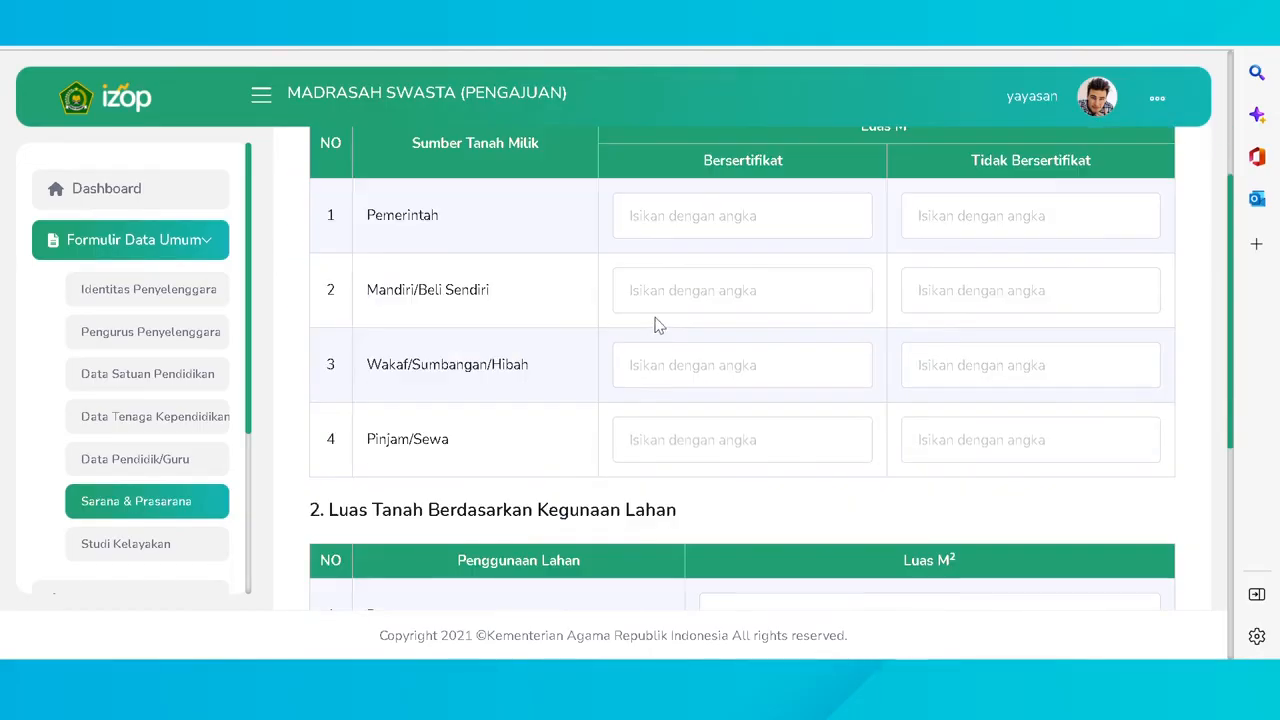
{"action": "scroll", "coordinate": [658, 325], "scroll_direction": "down", "scroll_amount": 5}
{"action": "scroll", "coordinate": [660, 331], "scroll_direction": "up", "scroll_amount": 10}
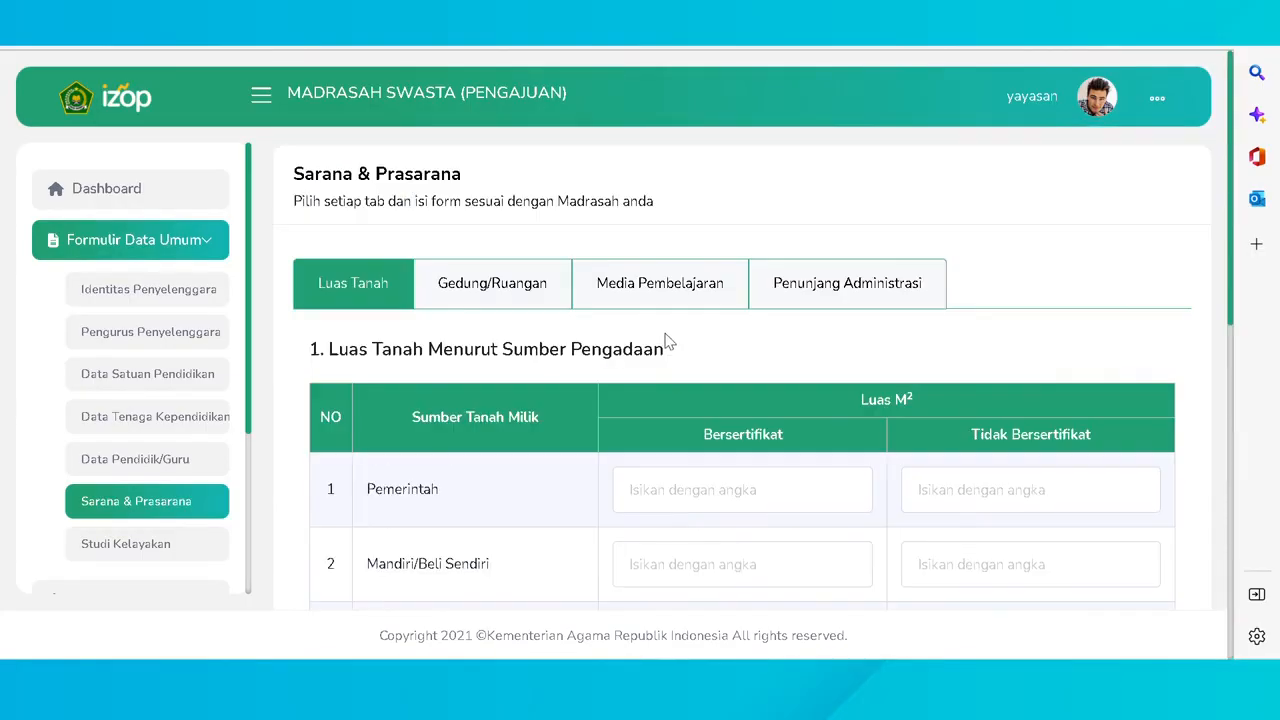
{"action": "scroll", "coordinate": [668, 343], "scroll_direction": "down", "scroll_amount": 1}
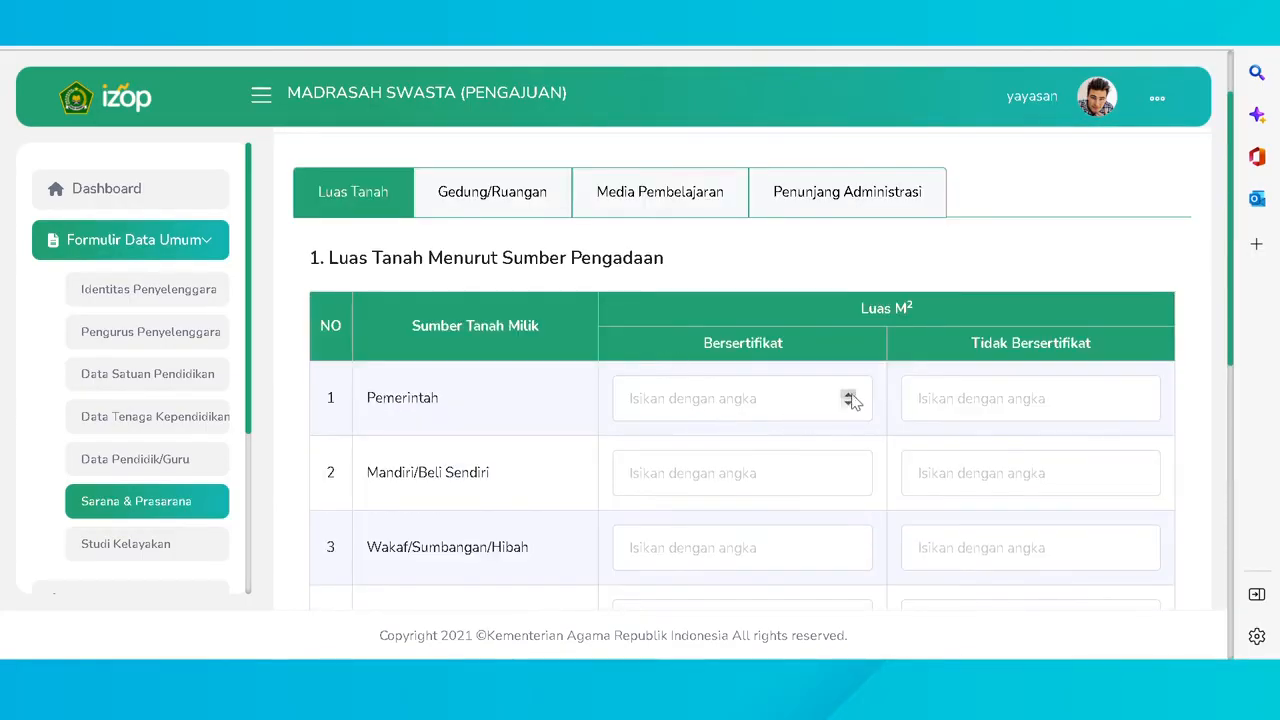
{"action": "scroll", "coordinate": [851, 400], "scroll_direction": "down", "scroll_amount": 5}
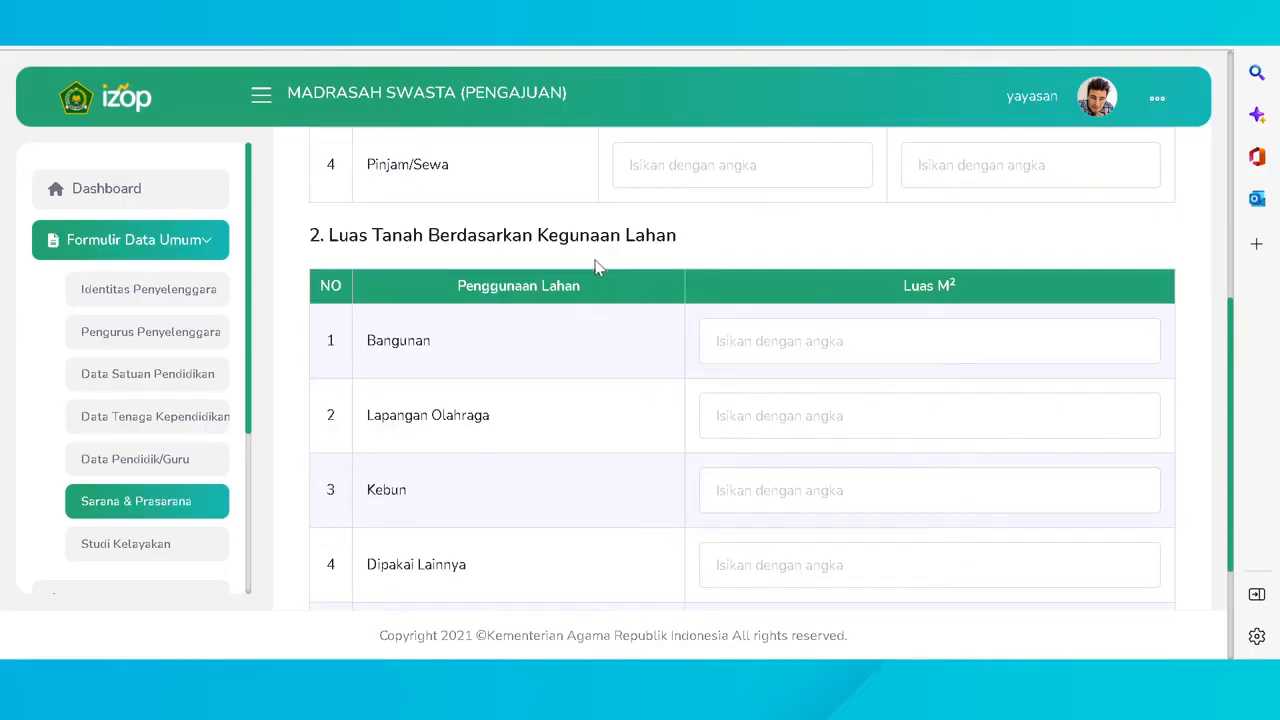
{"action": "scroll", "coordinate": [599, 280], "scroll_direction": "up", "scroll_amount": 5}
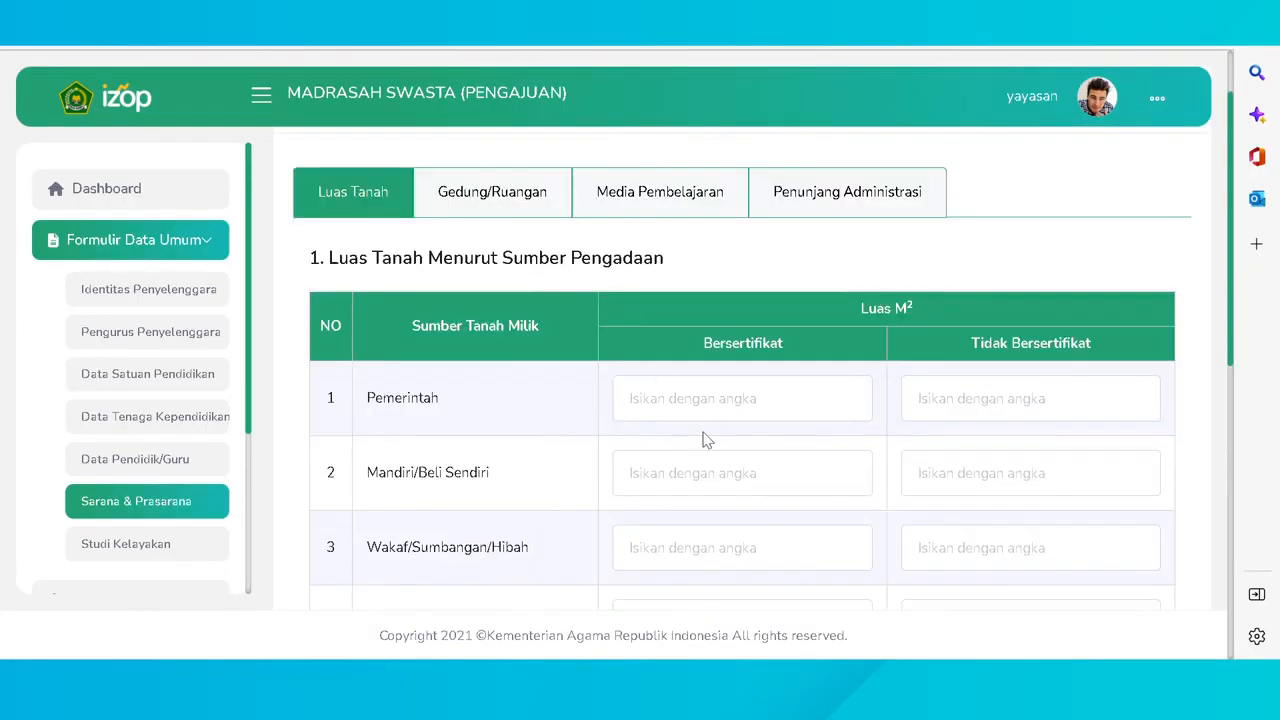
- Enter certified and uncertified land areas for Pemerintah, Mandiri, Wakaf/Hibah and Pinjam/Sewa sources
{"action": "left_click", "coordinate": [847, 396]}
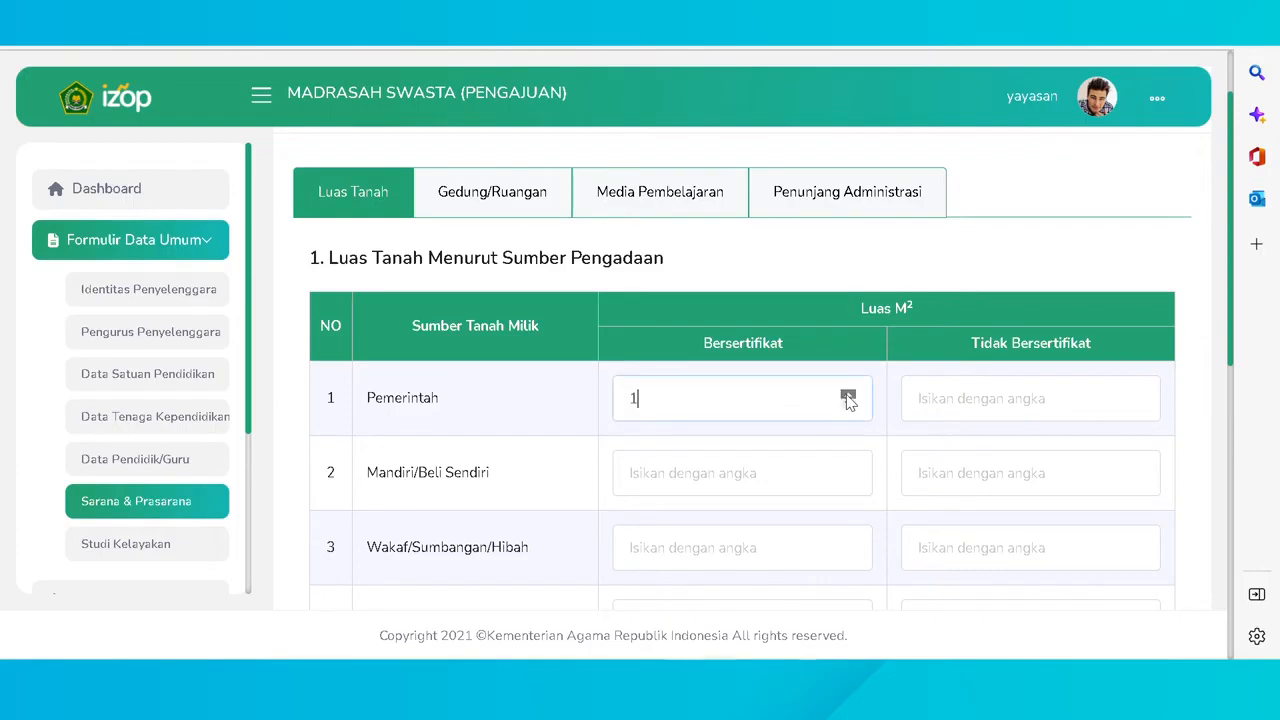
{"action": "left_click", "coordinate": [1136, 396]}
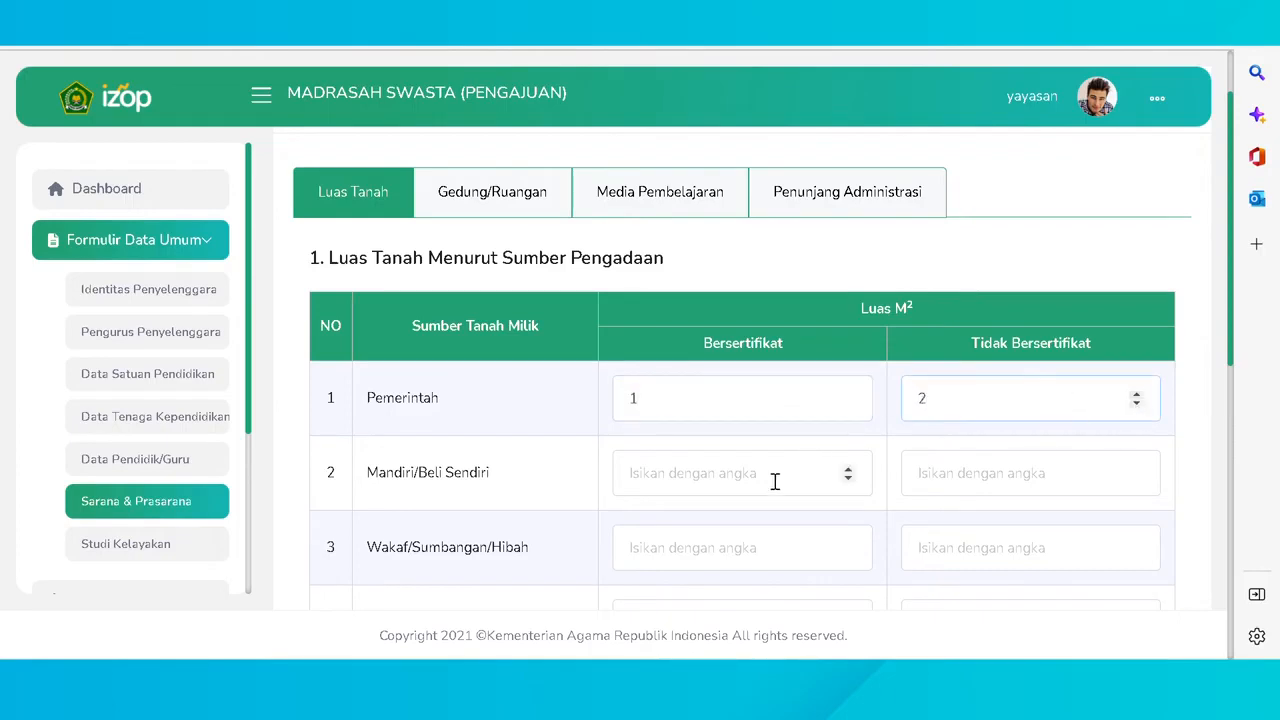
{"action": "left_click", "coordinate": [847, 480]}
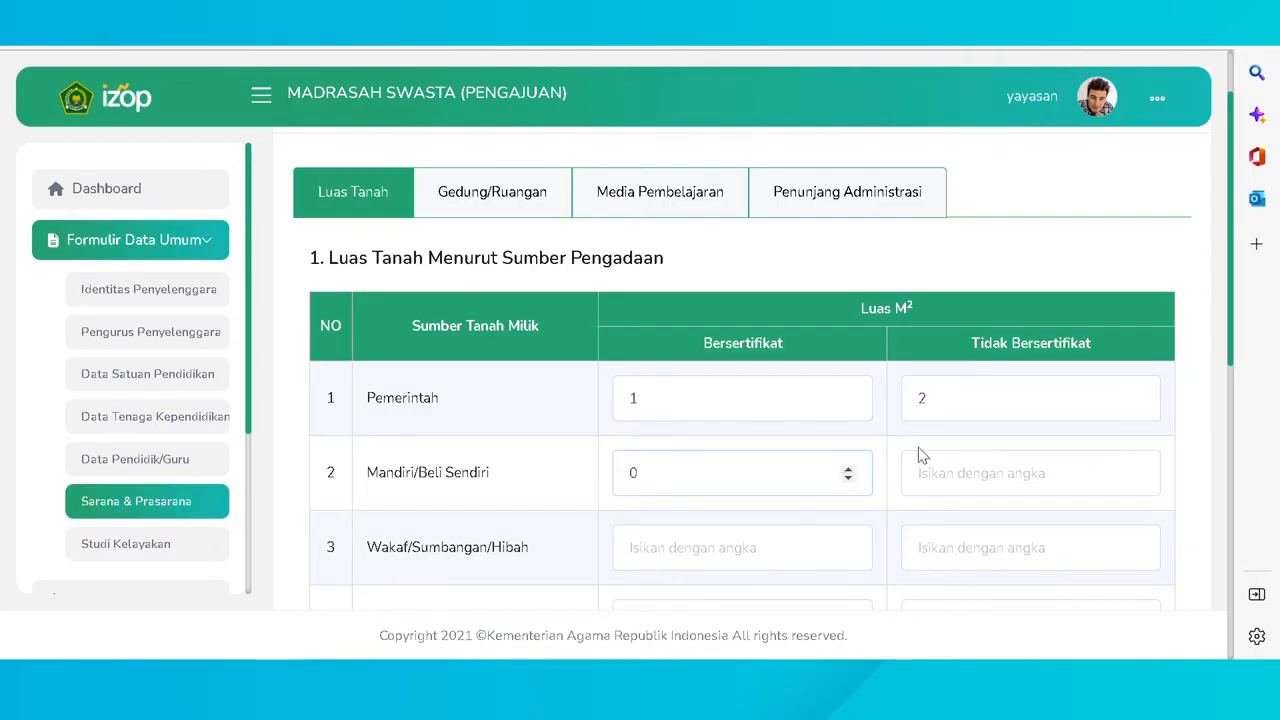
{"action": "left_click", "coordinate": [1137, 468]}
{"action": "scroll", "coordinate": [790, 492], "scroll_direction": "down", "scroll_amount": 1}
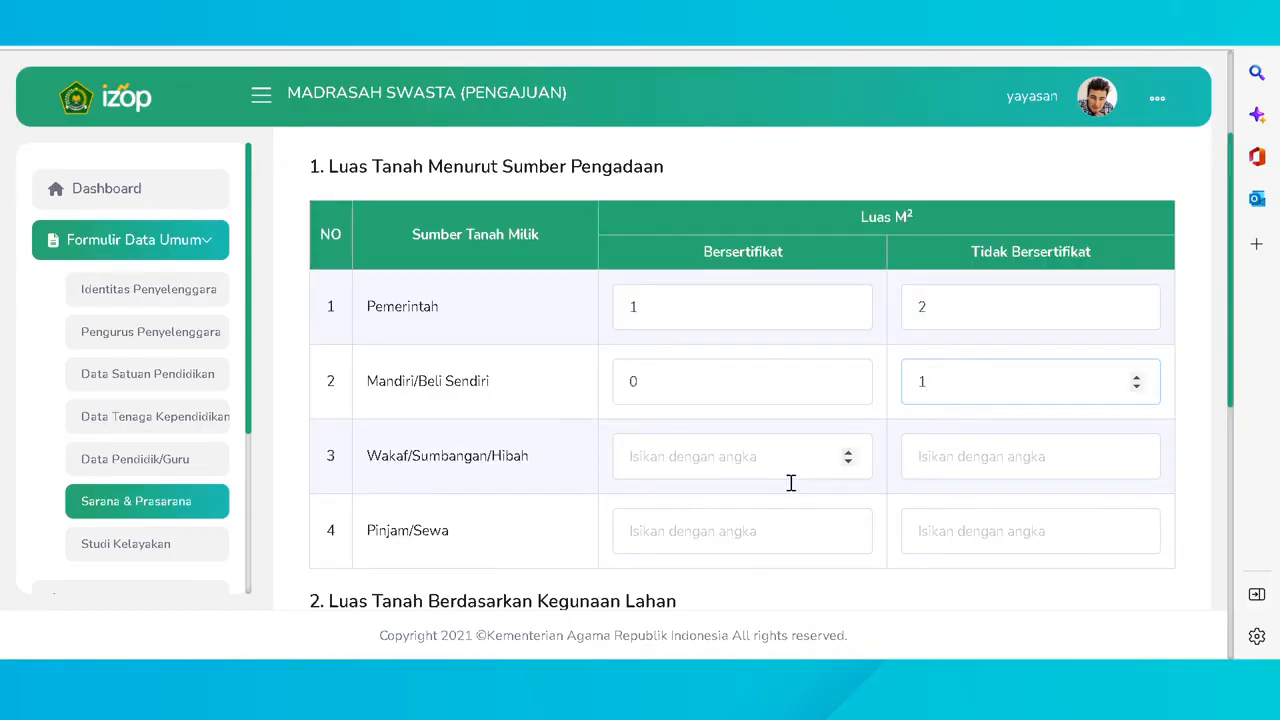
{"action": "double_click", "coordinate": [847, 452]}
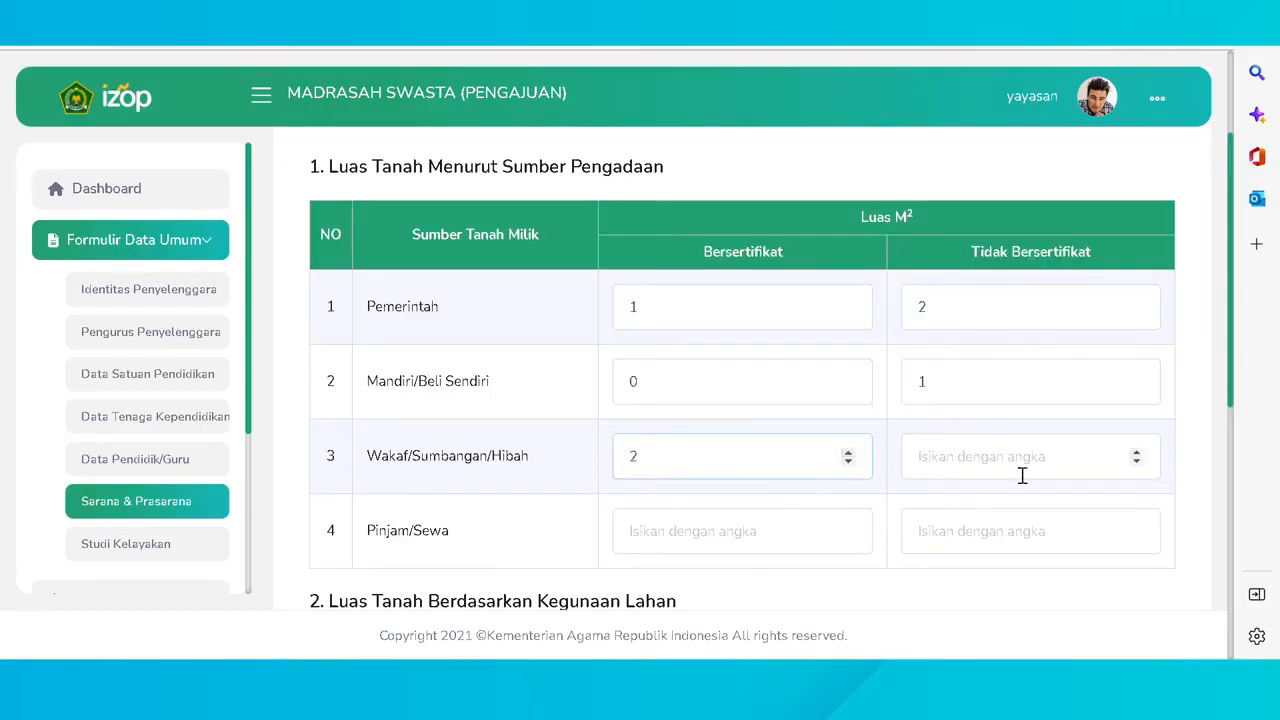
{"action": "left_click", "coordinate": [1134, 460]}
{"action": "scroll", "coordinate": [893, 482], "scroll_direction": "down", "scroll_amount": 1}
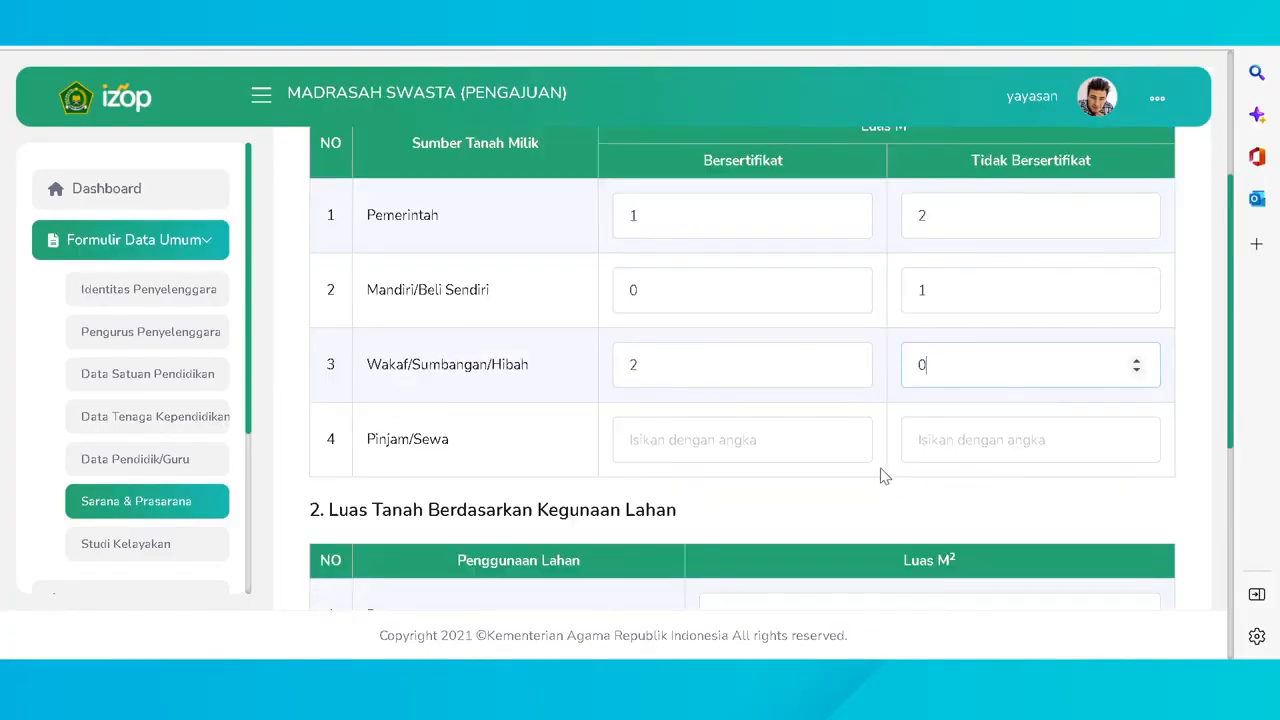
{"action": "left_click", "coordinate": [849, 437]}
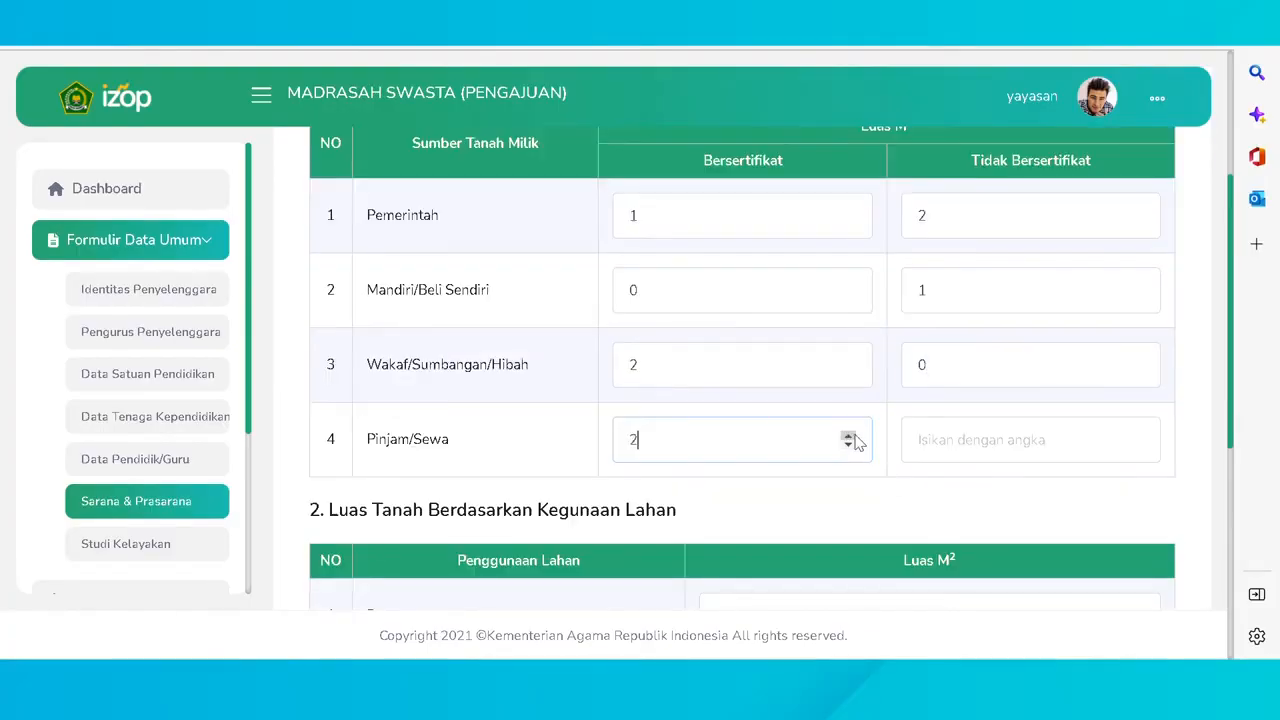
{"action": "left_click", "coordinate": [1136, 438]}
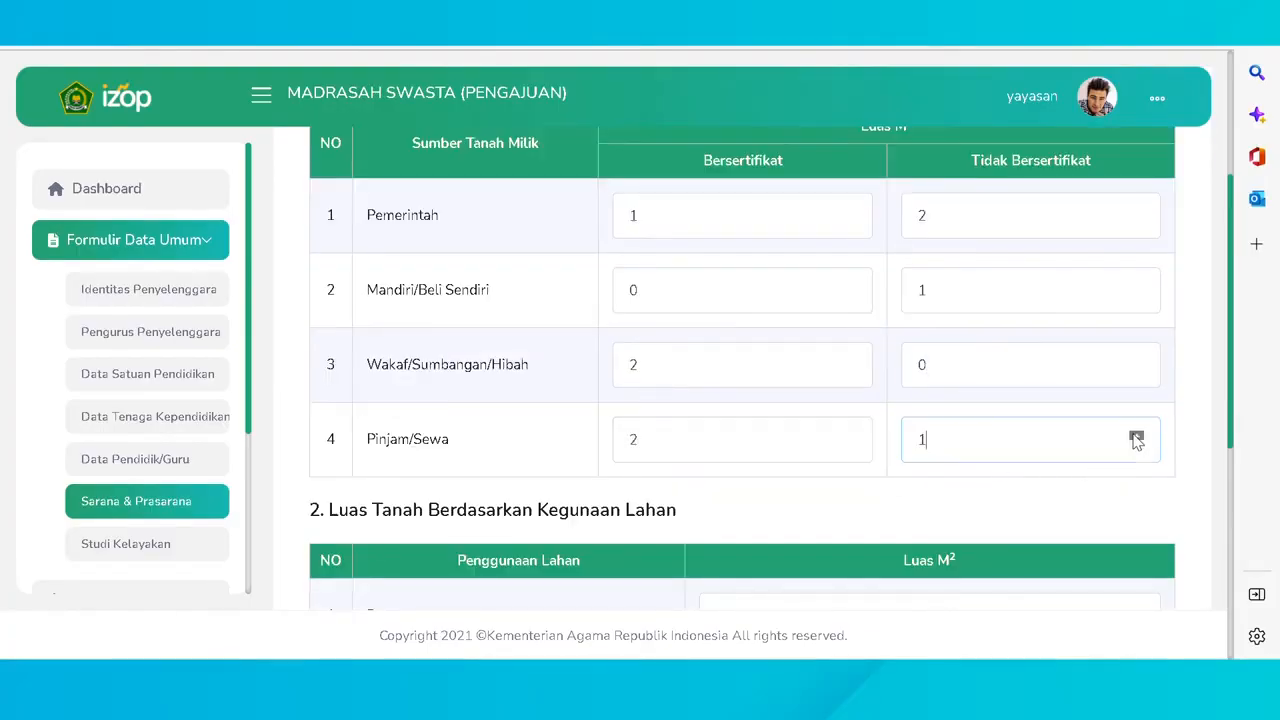
{"action": "scroll", "coordinate": [628, 424], "scroll_direction": "down", "scroll_amount": 4}
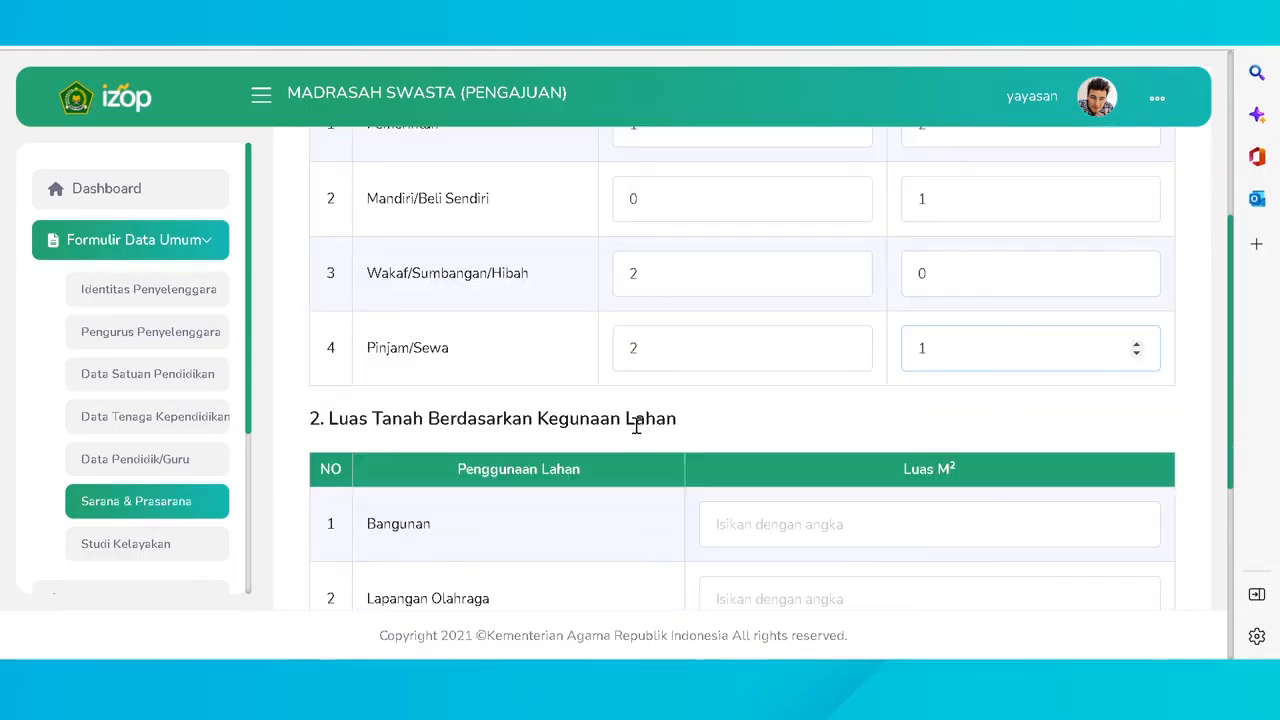
{"action": "scroll", "coordinate": [617, 420], "scroll_direction": "up", "scroll_amount": 1}
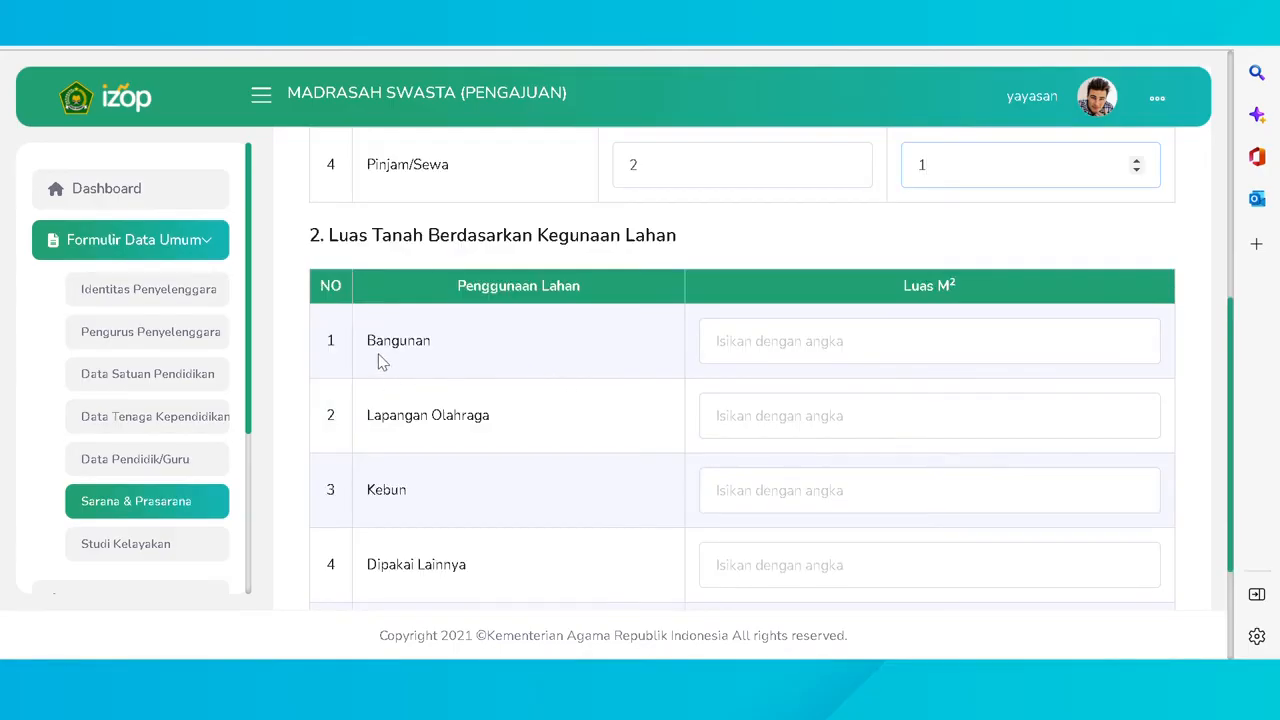
- Set land-use areas Bangunan 1, Lapangan Olahraga 2, Kebun 1, Lainnya 1, Belum digunakan 2, and save
{"action": "left_click", "coordinate": [1137, 338]}
{"action": "left_click", "coordinate": [1136, 410]}
{"action": "left_click", "coordinate": [1136, 410]}
{"action": "left_click", "coordinate": [1136, 485]}
{"action": "left_click", "coordinate": [1137, 567]}
{"action": "scroll", "coordinate": [1130, 550], "scroll_direction": "down", "scroll_amount": 2}
{"action": "left_click", "coordinate": [1136, 452]}
{"action": "left_click", "coordinate": [1136, 452]}
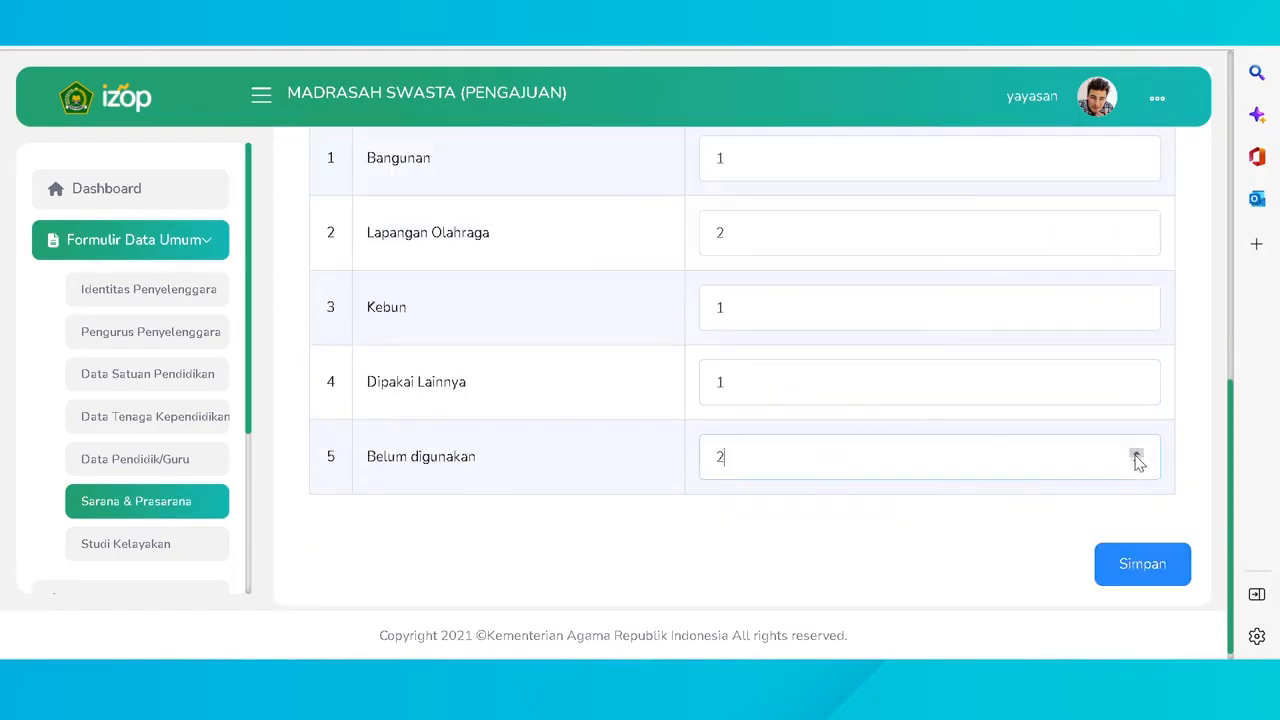
{"action": "left_click", "coordinate": [1134, 574]}
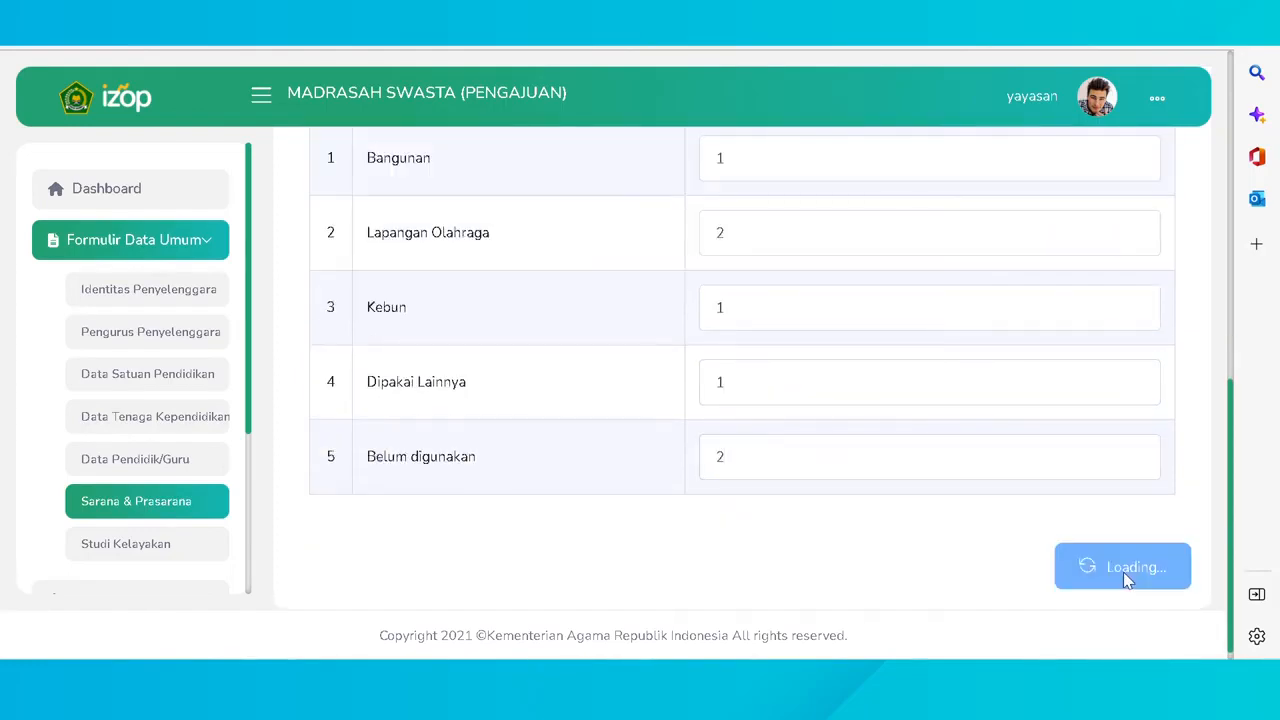
{"action": "left_click", "coordinate": [521, 290]}
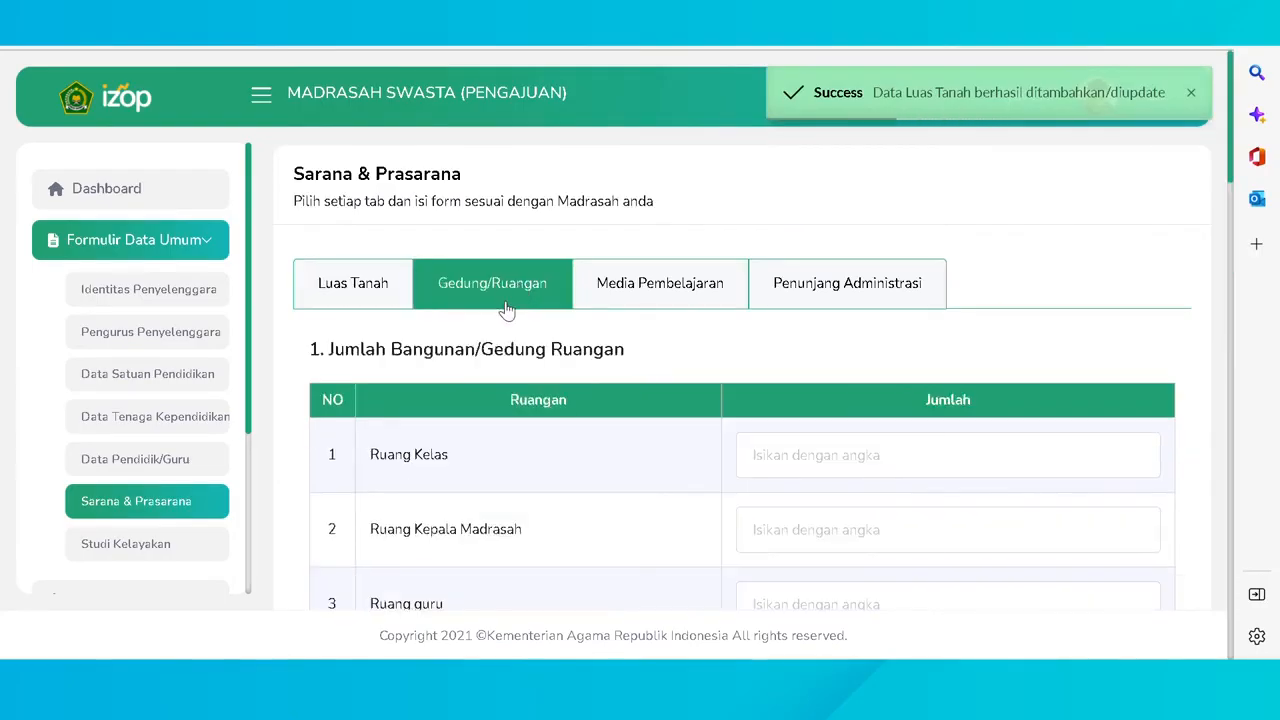
- Set room counts: Ruang Kelas 0, Kepala Madrasah 2, Ruang guru 2, Tata Usaha 1, Lab. IPA 1
{"action": "scroll", "coordinate": [363, 388], "scroll_direction": "down", "scroll_amount": 1}
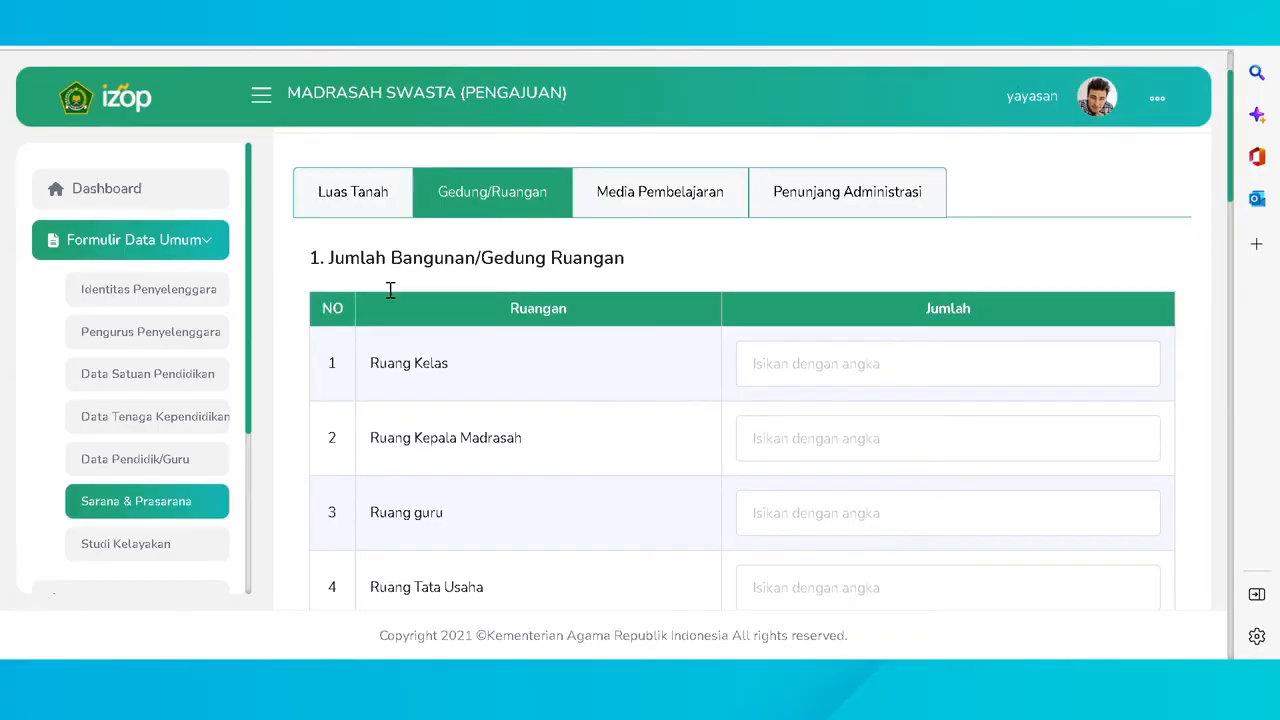
{"action": "left_click", "coordinate": [1137, 367]}
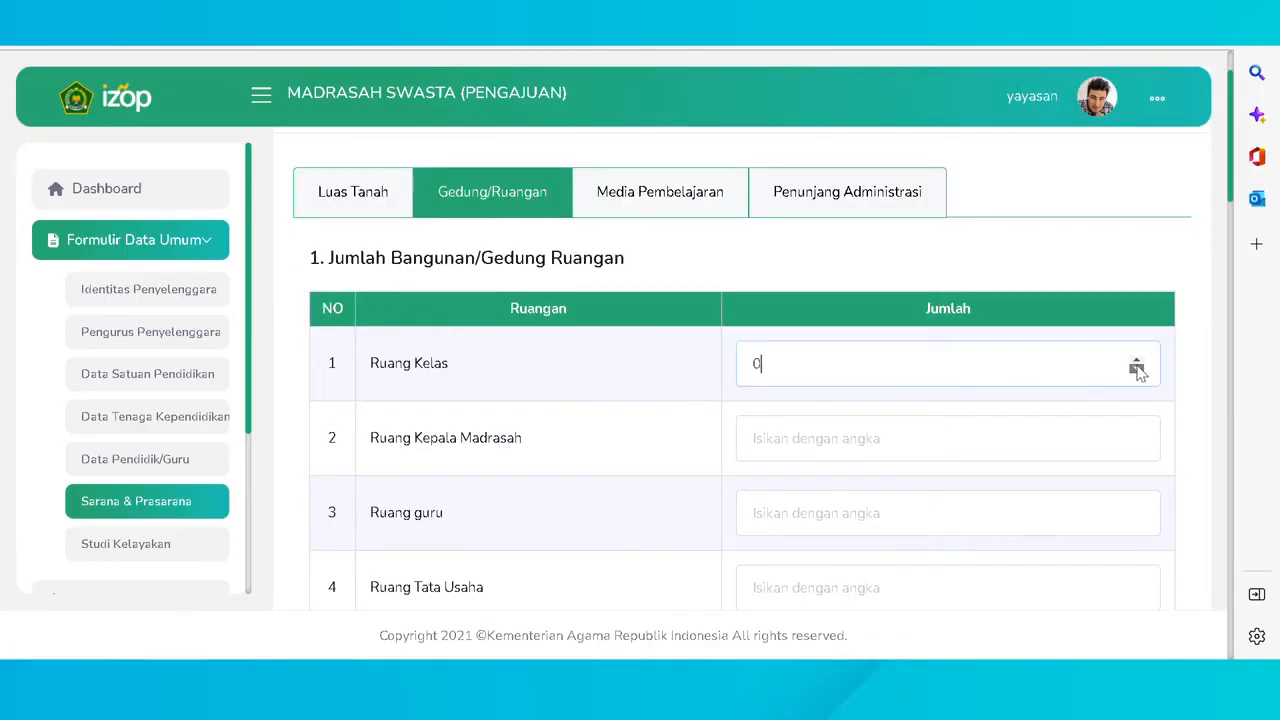
{"action": "left_click", "coordinate": [1138, 437]}
{"action": "type", "text": "2"}
{"action": "left_click", "coordinate": [1135, 511]}
{"action": "type", "text": "2"}
{"action": "scroll", "coordinate": [1138, 508], "scroll_direction": "down", "scroll_amount": 1}
{"action": "left_click", "coordinate": [1137, 497]}
{"action": "type", "text": "1"}
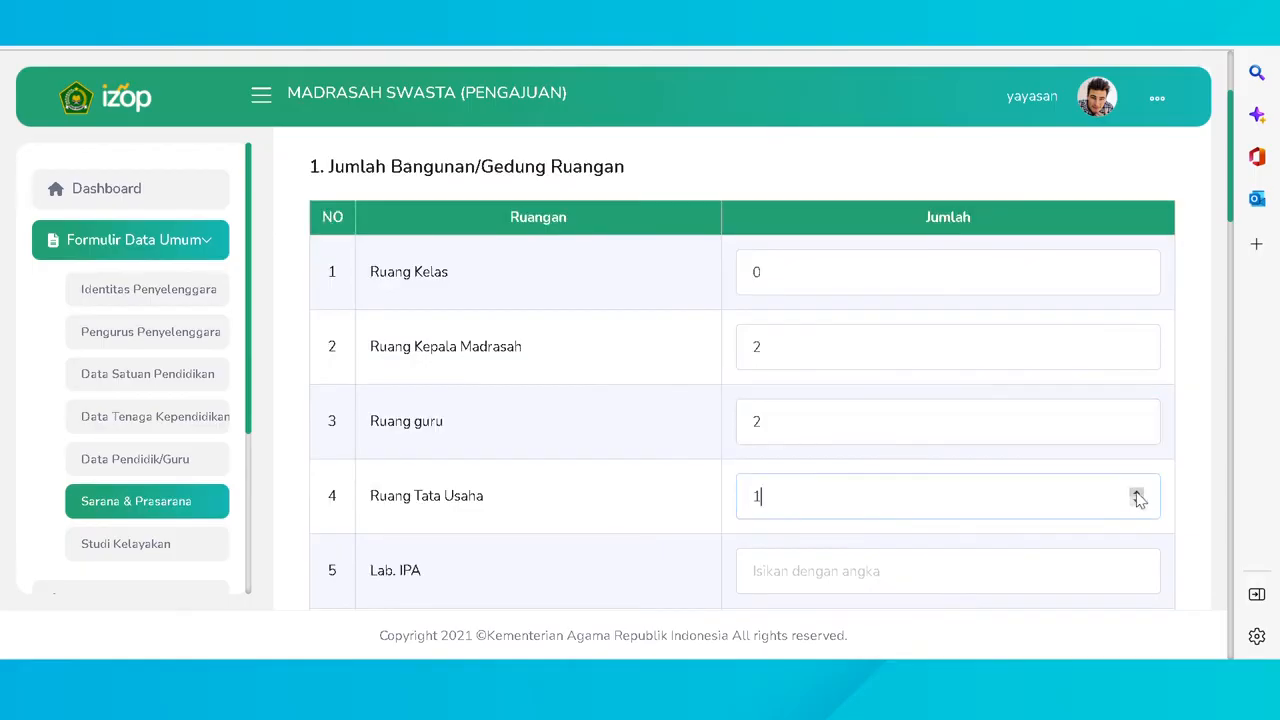
{"action": "scroll", "coordinate": [1140, 505], "scroll_direction": "down", "scroll_amount": 1}
{"action": "left_click", "coordinate": [1136, 481]}
{"action": "type", "text": "1"}
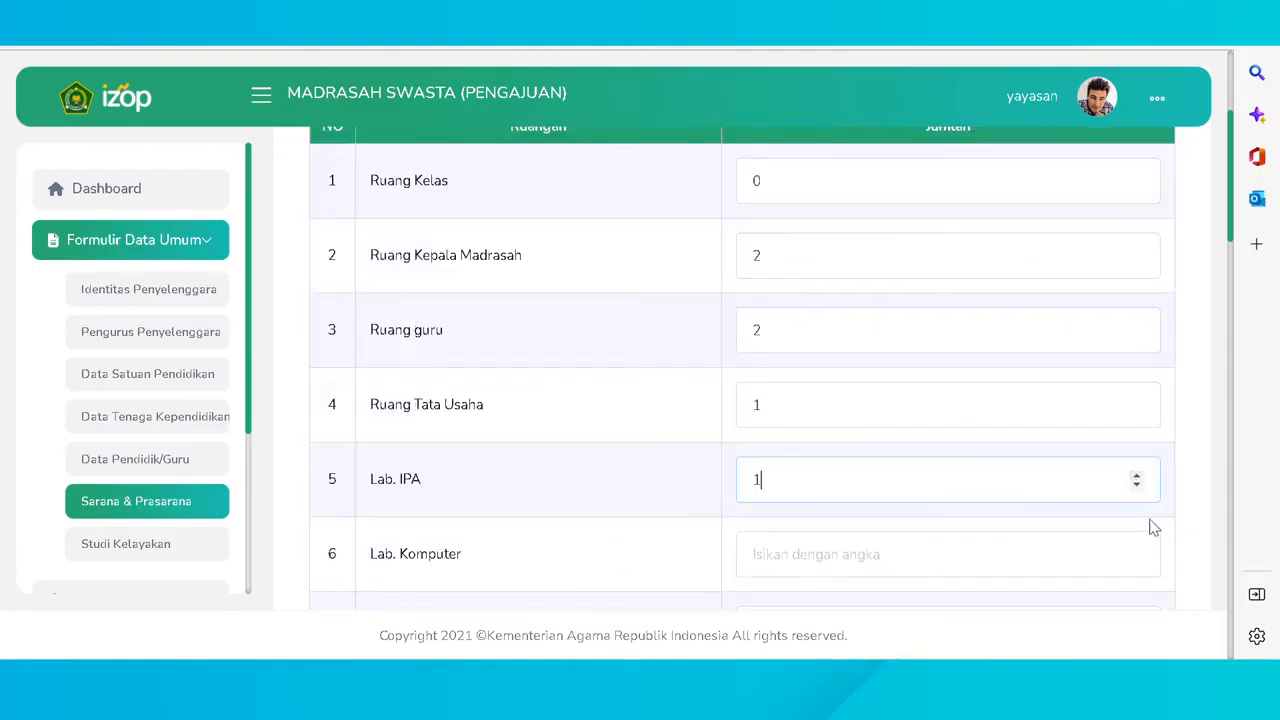
- Set Lab. Komputer, Lab. Bahasa, Perpustakaan, Kesenian, Keterampilan and Ruang BK counts to 1
{"action": "left_click", "coordinate": [1137, 552]}
{"action": "scroll", "coordinate": [1137, 557], "scroll_direction": "down", "scroll_amount": 2}
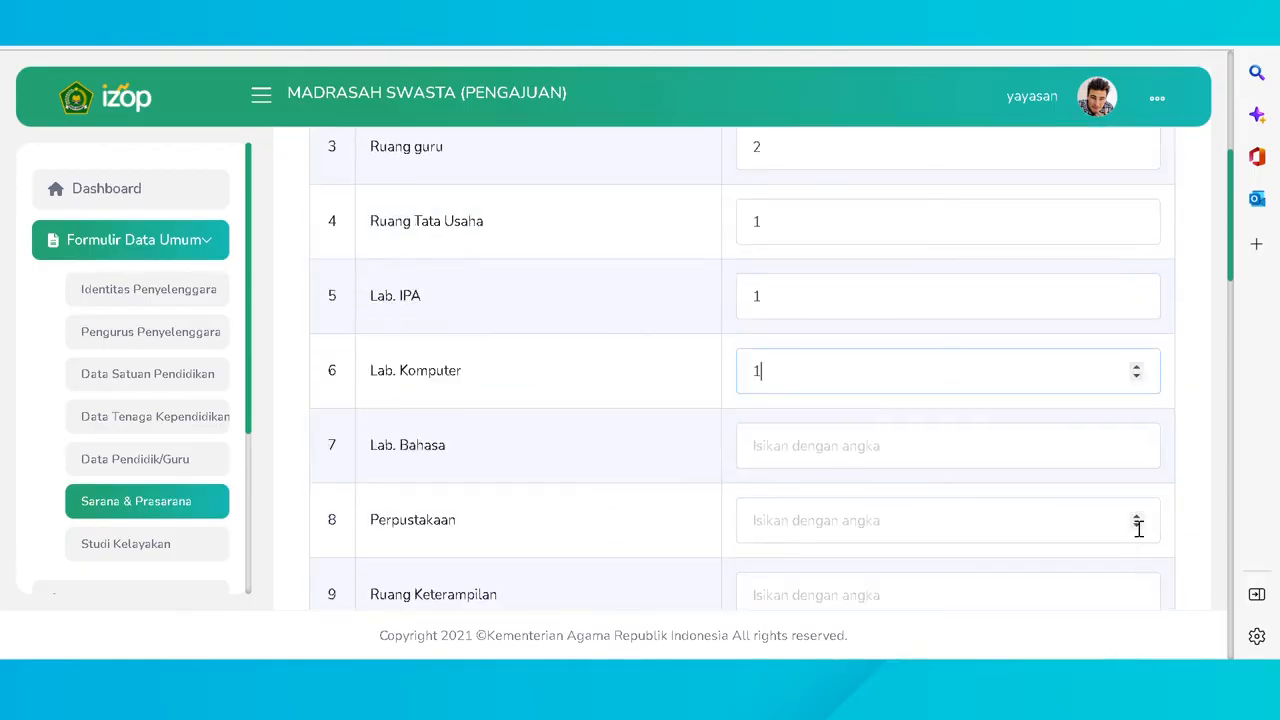
{"action": "left_click", "coordinate": [1137, 442]}
{"action": "left_click", "coordinate": [1136, 514]}
{"action": "scroll", "coordinate": [1145, 575], "scroll_direction": "down", "scroll_amount": 2}
{"action": "left_click", "coordinate": [1136, 483]}
{"action": "left_click", "coordinate": [1136, 408]}
{"action": "scroll", "coordinate": [1126, 482], "scroll_direction": "down", "scroll_amount": 2}
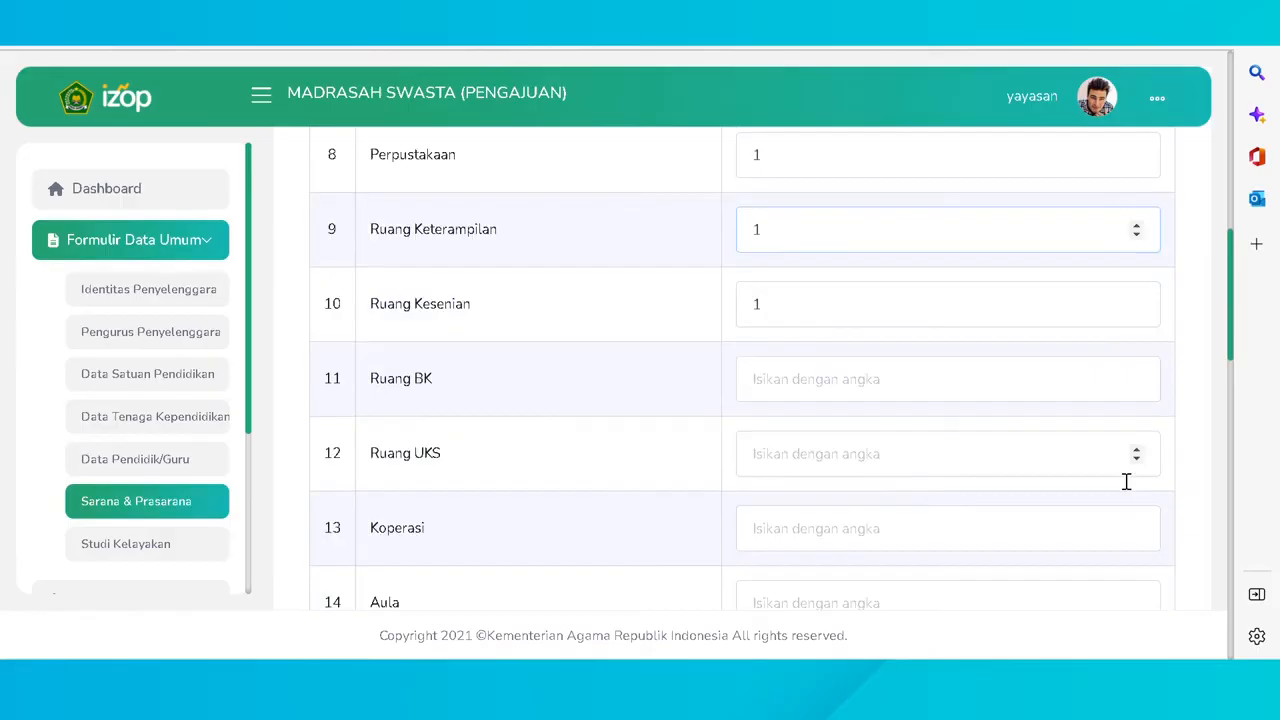
{"action": "left_click", "coordinate": [1136, 373]}
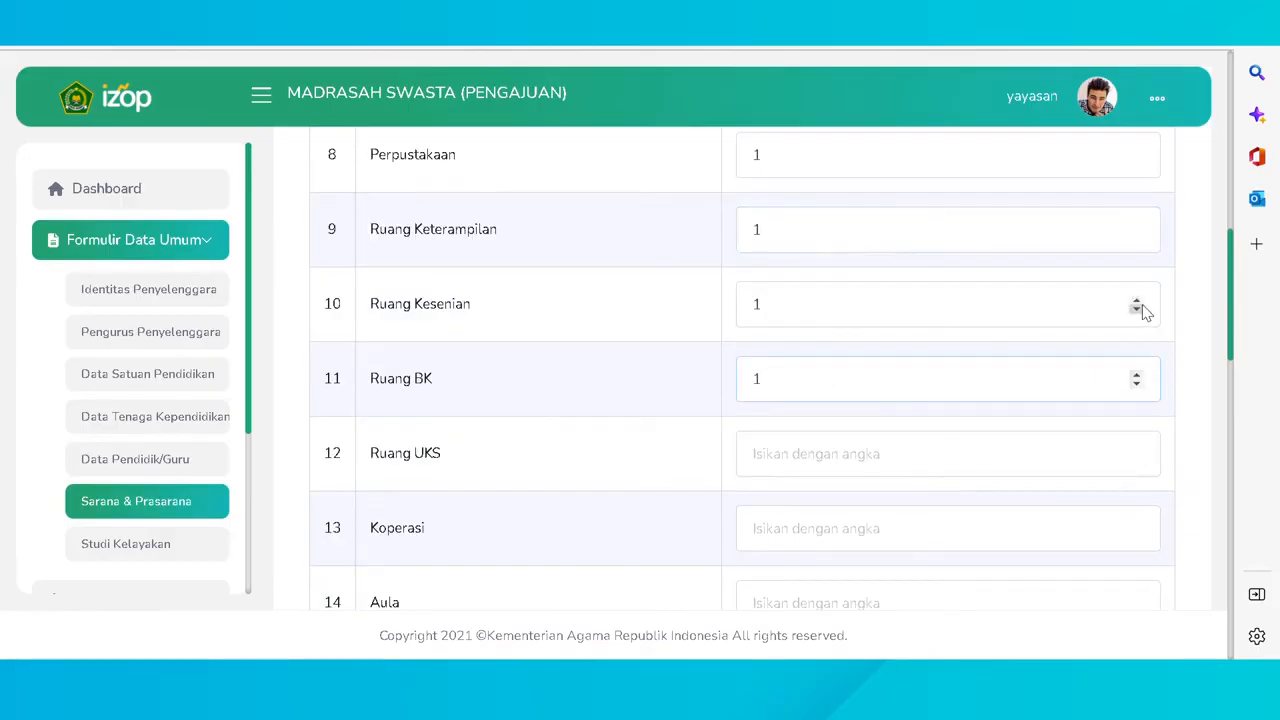
- Set Ruang UKS, Koperasi, Aula, Mushala/Mesjid, Rumah Dinas, Kantin and WC guru counts to 1
{"action": "left_click", "coordinate": [1136, 448]}
{"action": "left_click", "coordinate": [1136, 523]}
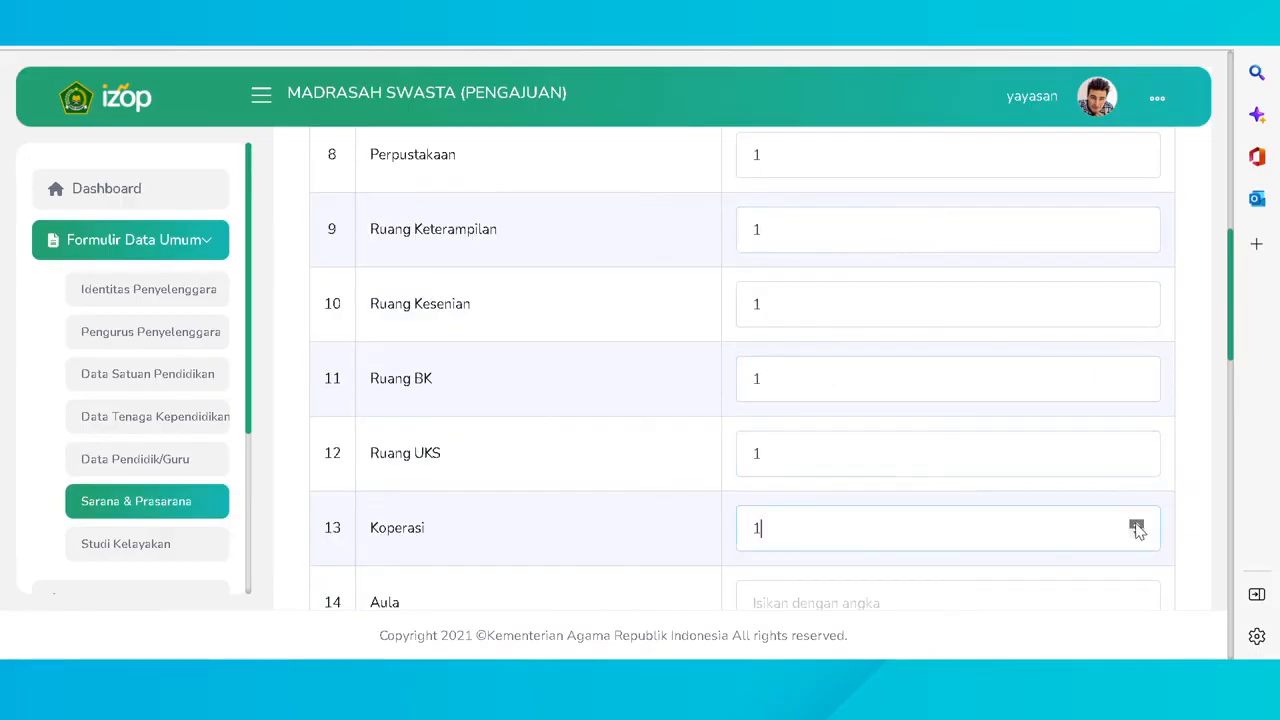
{"action": "scroll", "coordinate": [1137, 525], "scroll_direction": "down", "scroll_amount": 1}
{"action": "left_click", "coordinate": [1137, 505]}
{"action": "scroll", "coordinate": [1140, 512], "scroll_direction": "down", "scroll_amount": 2}
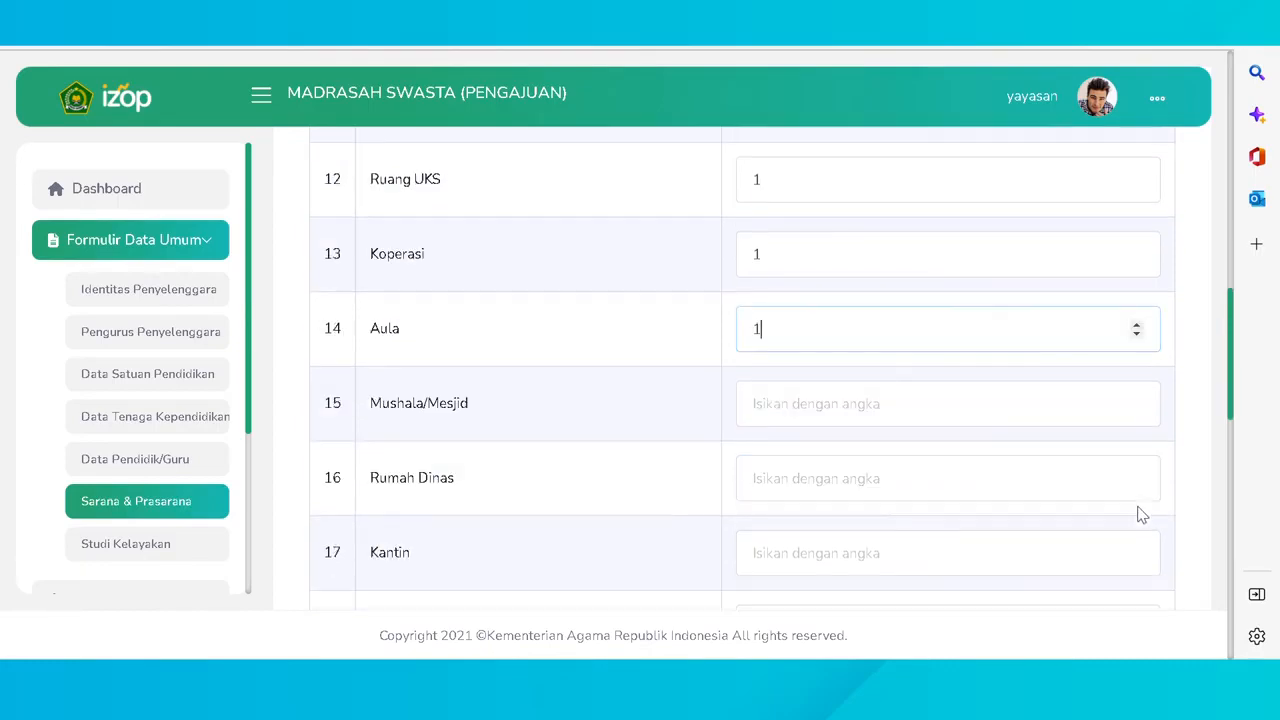
{"action": "left_click", "coordinate": [1136, 399]}
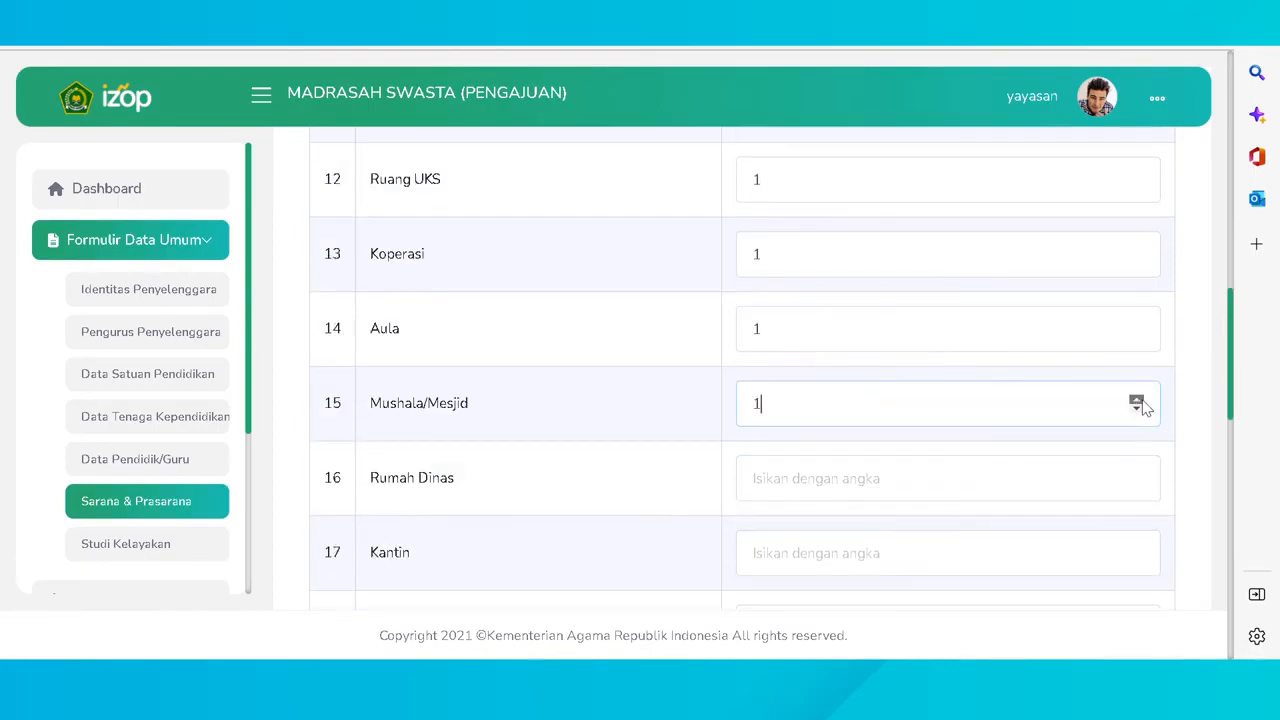
{"action": "left_click", "coordinate": [1136, 474]}
{"action": "left_click", "coordinate": [1137, 549]}
{"action": "scroll", "coordinate": [1137, 553], "scroll_direction": "down", "scroll_amount": 1}
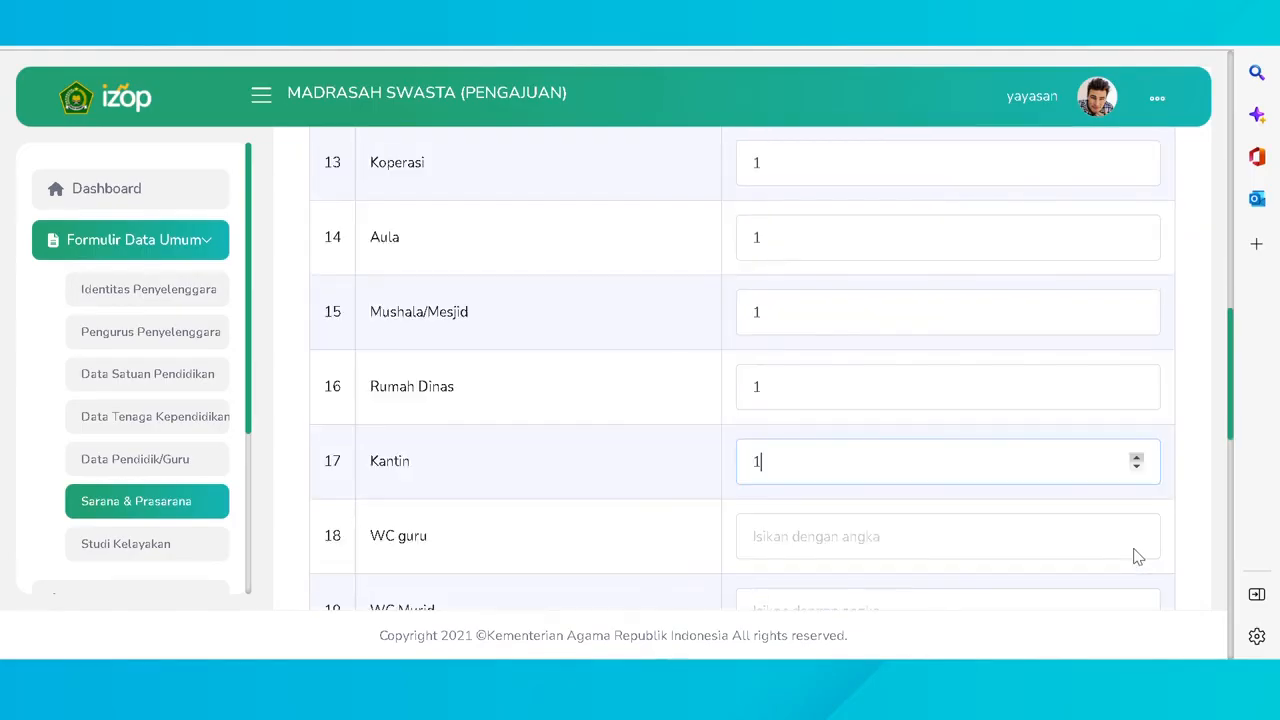
{"action": "left_click", "coordinate": [1138, 531]}
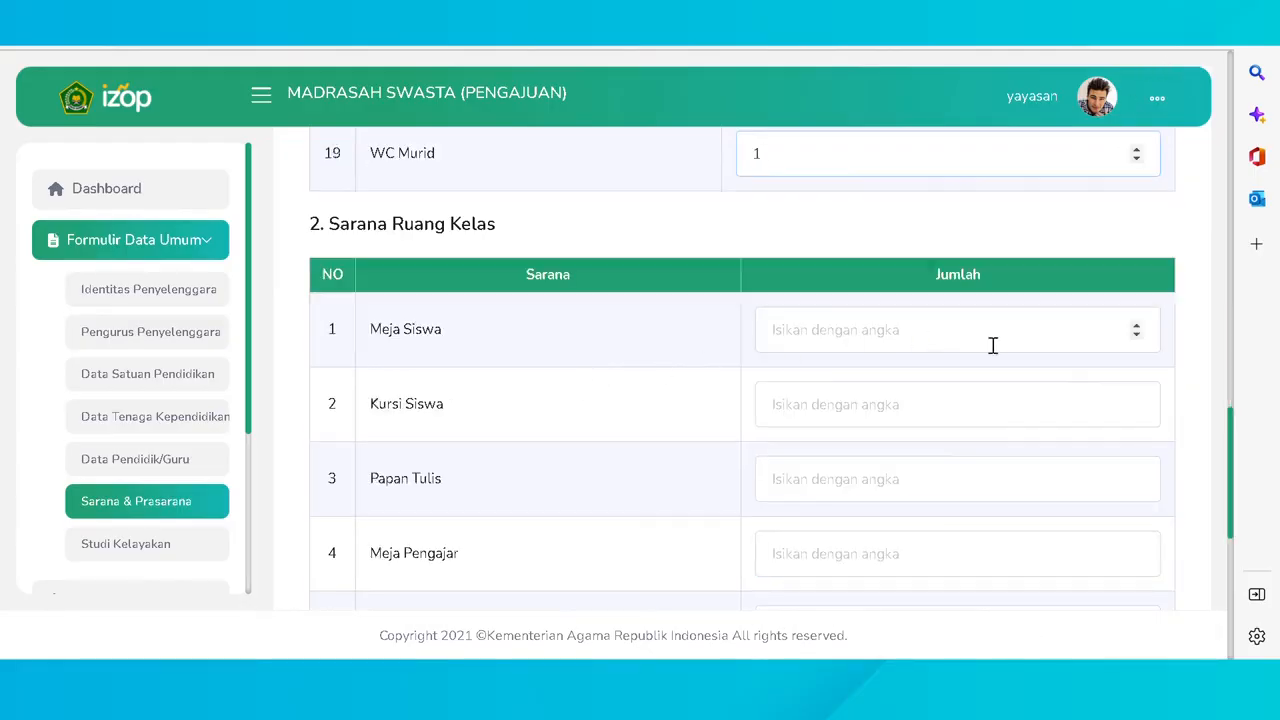
- Set classroom furniture counts: Meja Siswa 4, Kursi Siswa 4, Papan Tulis 1, Meja Pengajar 2, Kursi/Lemari Pengajar 1
{"action": "triple_click", "coordinate": [1136, 326]}
{"action": "left_click", "coordinate": [1136, 326]}
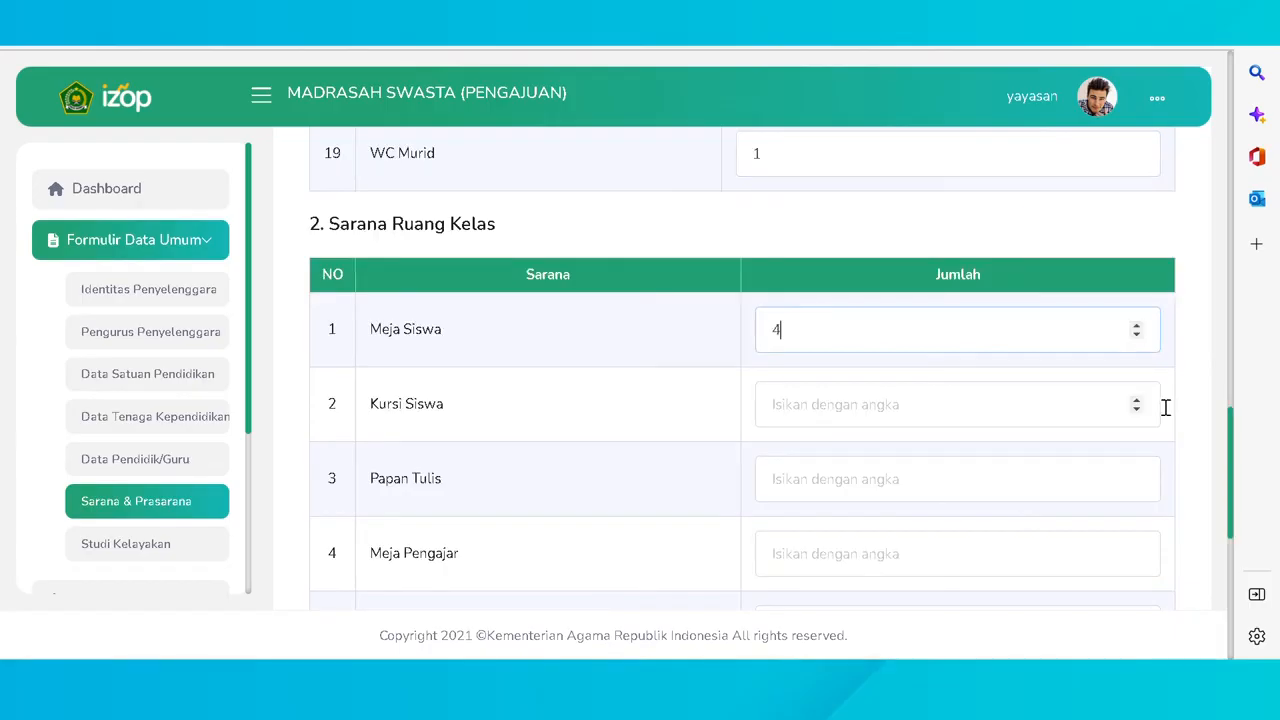
{"action": "double_click", "coordinate": [1137, 400]}
{"action": "left_click", "coordinate": [1137, 400]}
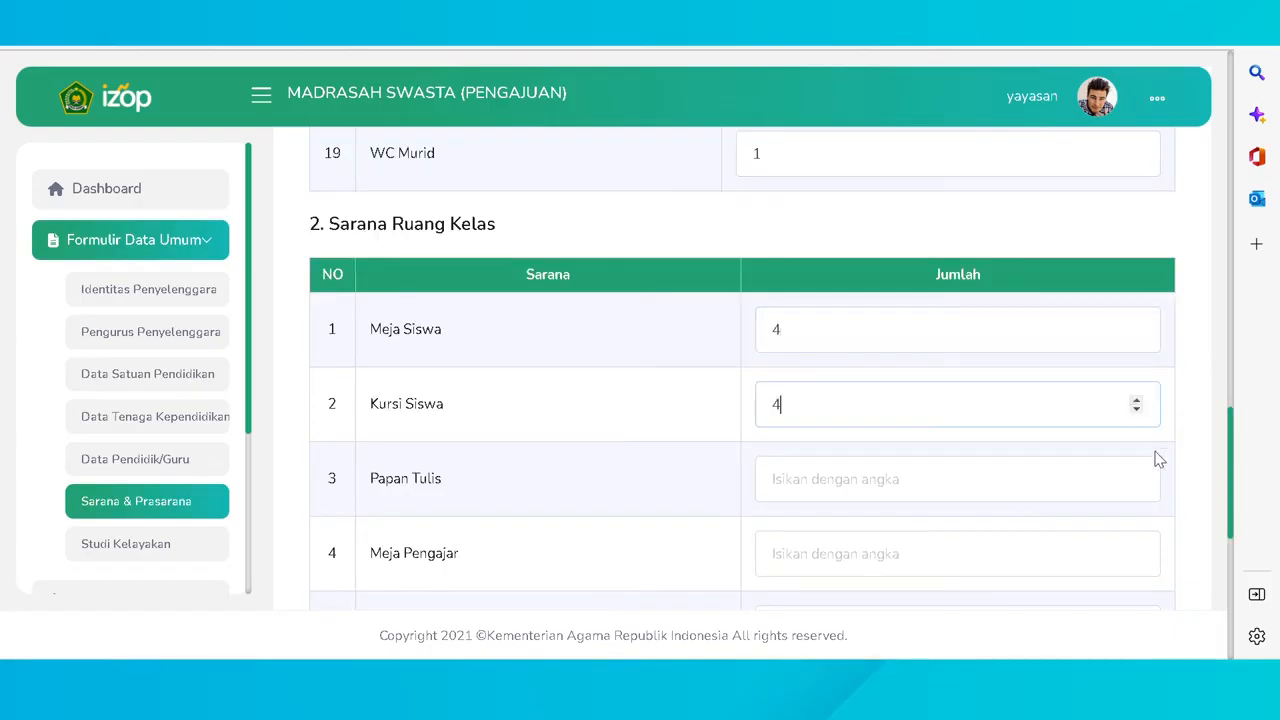
{"action": "left_click", "coordinate": [1136, 474]}
{"action": "double_click", "coordinate": [1137, 551]}
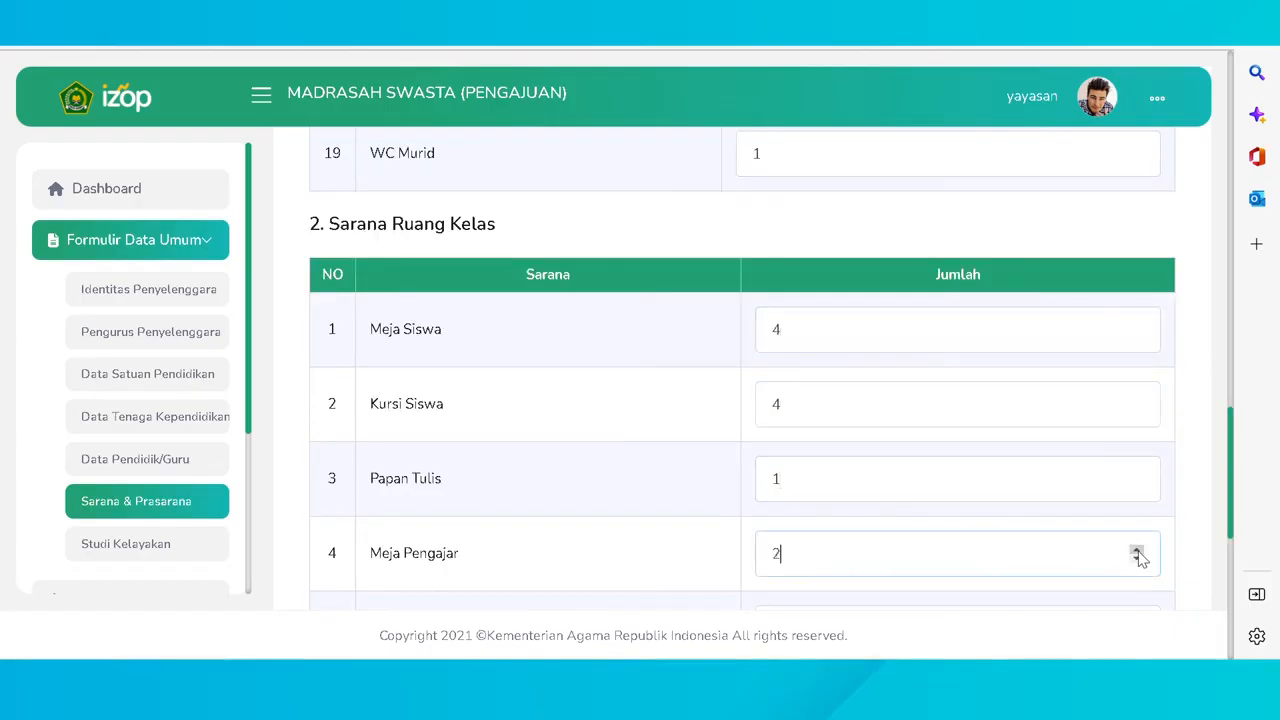
{"action": "scroll", "coordinate": [1137, 549], "scroll_direction": "down", "scroll_amount": 1}
{"action": "left_click", "coordinate": [1137, 532]}
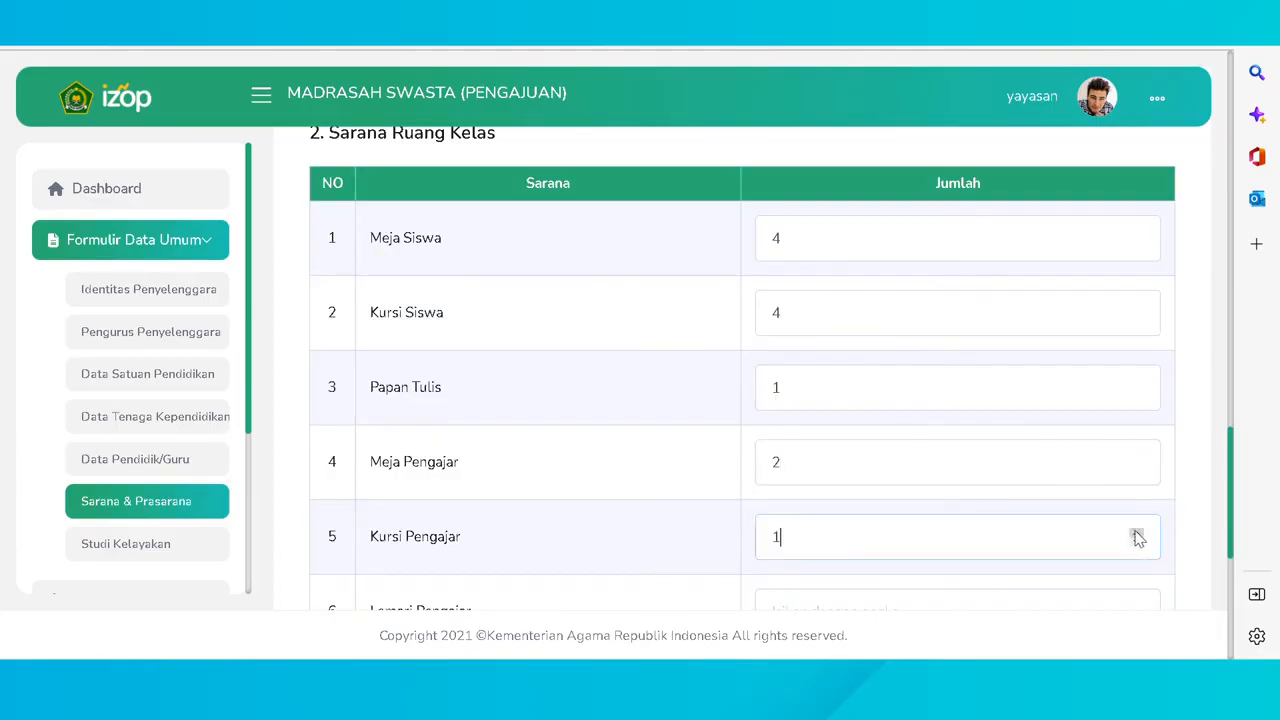
{"action": "scroll", "coordinate": [1137, 530], "scroll_direction": "down", "scroll_amount": 1}
{"action": "left_click", "coordinate": [1137, 516]}
{"action": "scroll", "coordinate": [1137, 520], "scroll_direction": "down", "scroll_amount": 2}
- Set Tempat Sampah 2, Bahan Ajar 1, Buku Pengayaan 2, Referensi 2, save, and go to Media Pembelajaran
{"action": "double_click", "coordinate": [1137, 408]}
{"action": "left_click", "coordinate": [1136, 482]}
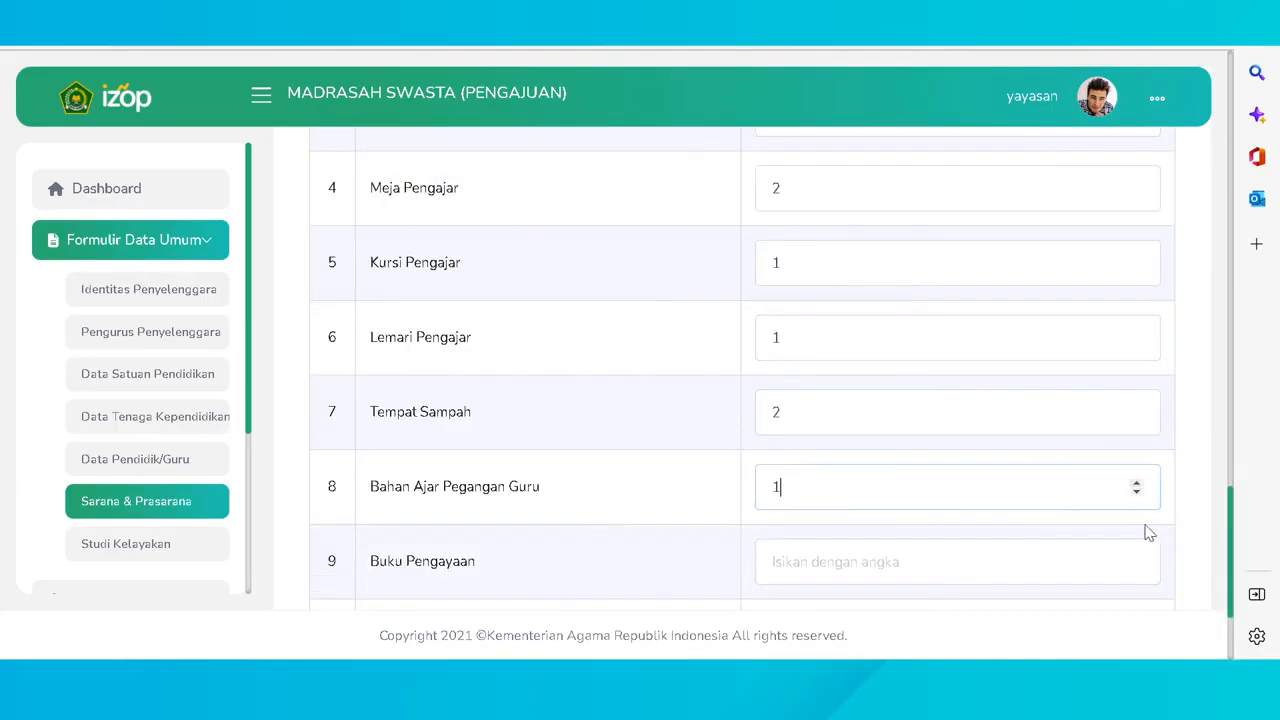
{"action": "double_click", "coordinate": [1137, 556]}
{"action": "scroll", "coordinate": [1137, 550], "scroll_direction": "down", "scroll_amount": 1}
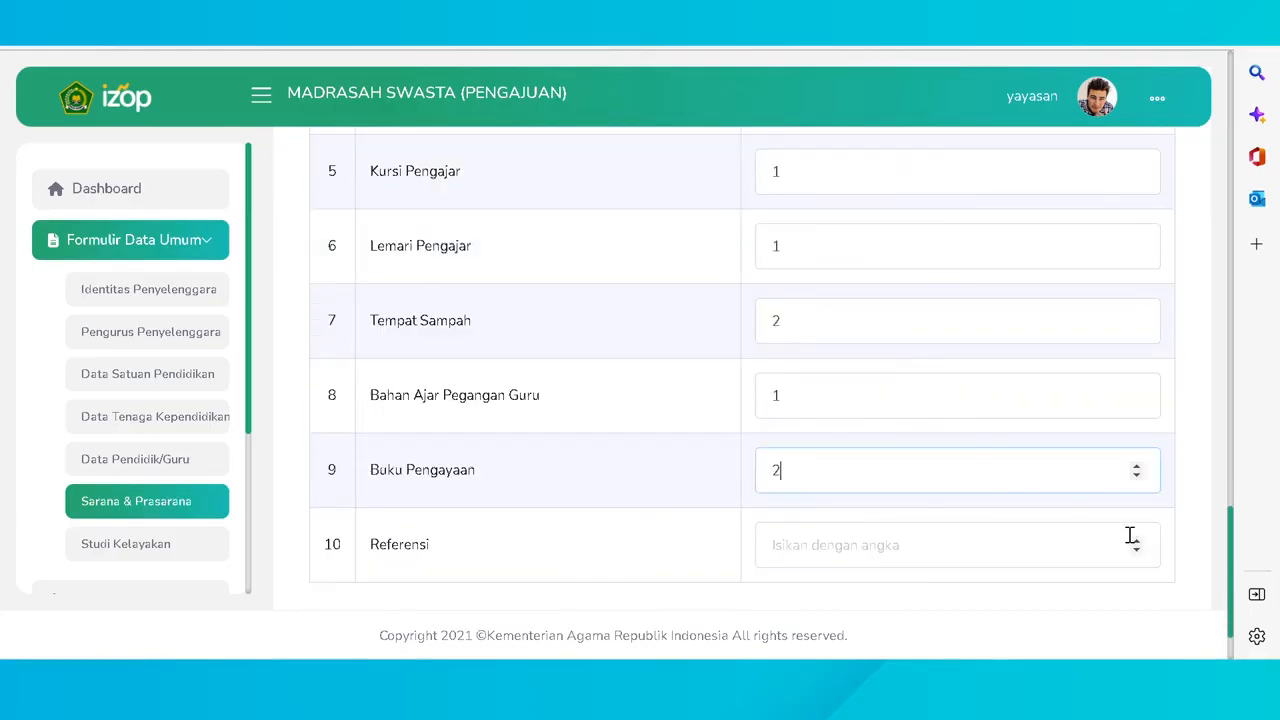
{"action": "double_click", "coordinate": [1135, 537]}
{"action": "scroll", "coordinate": [1135, 537], "scroll_direction": "down", "scroll_amount": 1}
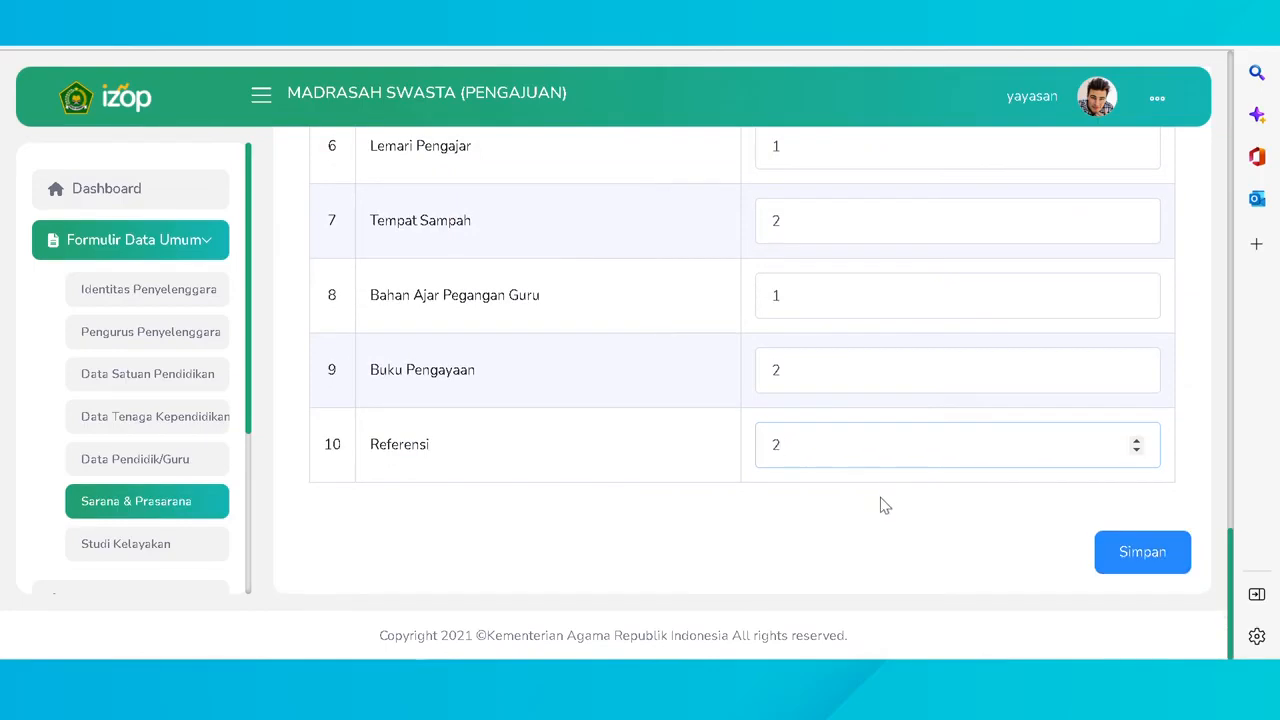
{"action": "left_click", "coordinate": [1132, 551]}
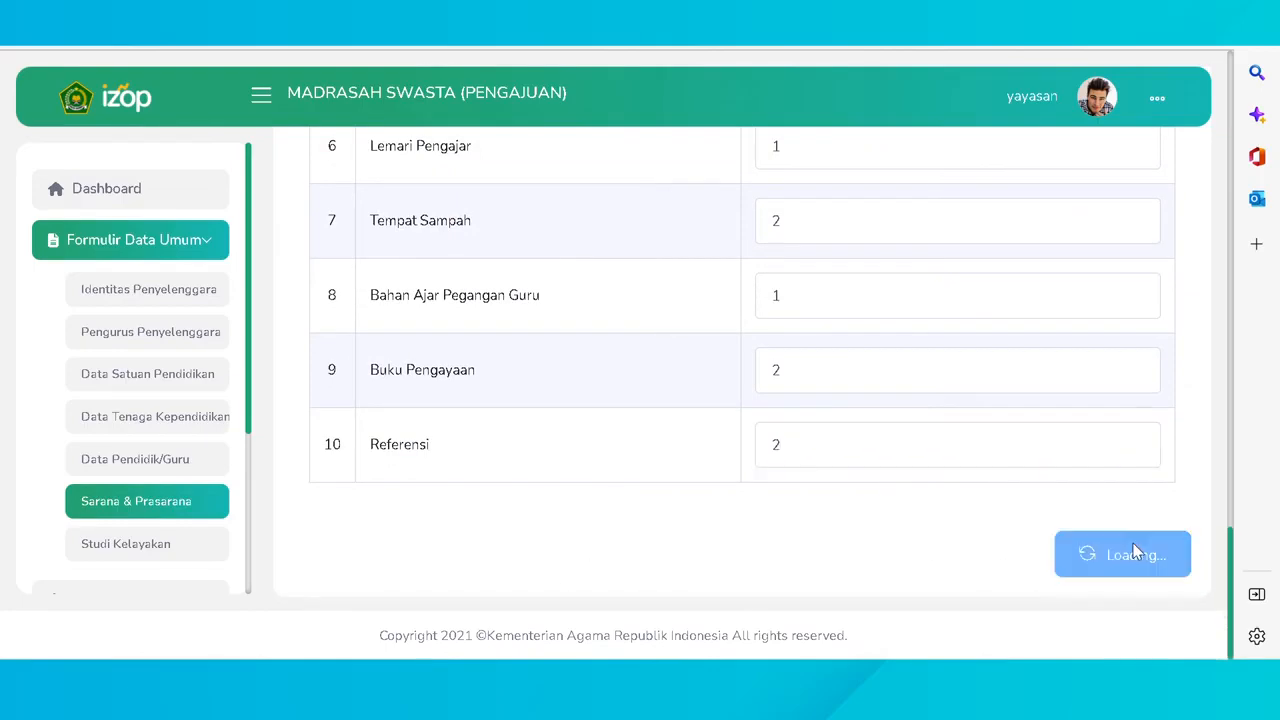
{"action": "left_click", "coordinate": [658, 278]}
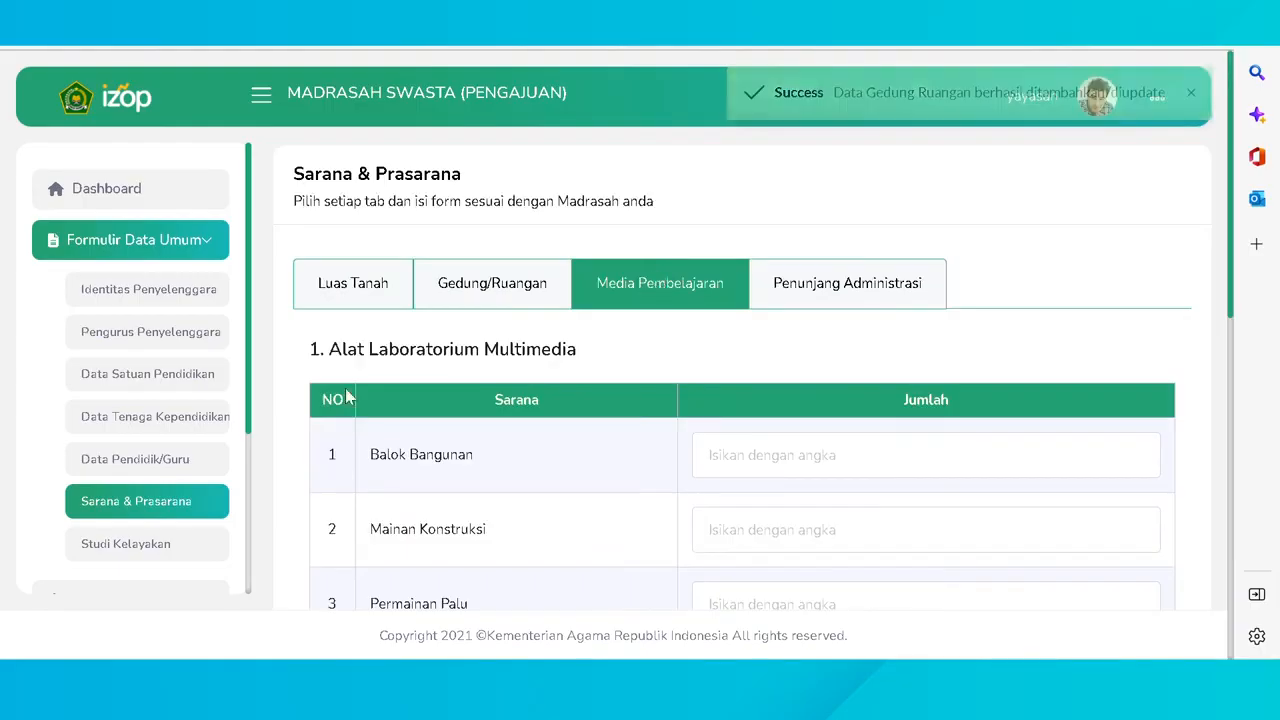
- Set Balok Bangunan, Mainan Konstruksi, Permainan Palu, Menara Gelang and Kotak Menara to 1 each
{"action": "left_click", "coordinate": [1137, 451]}
{"action": "scroll", "coordinate": [1140, 460], "scroll_direction": "down", "scroll_amount": 1}
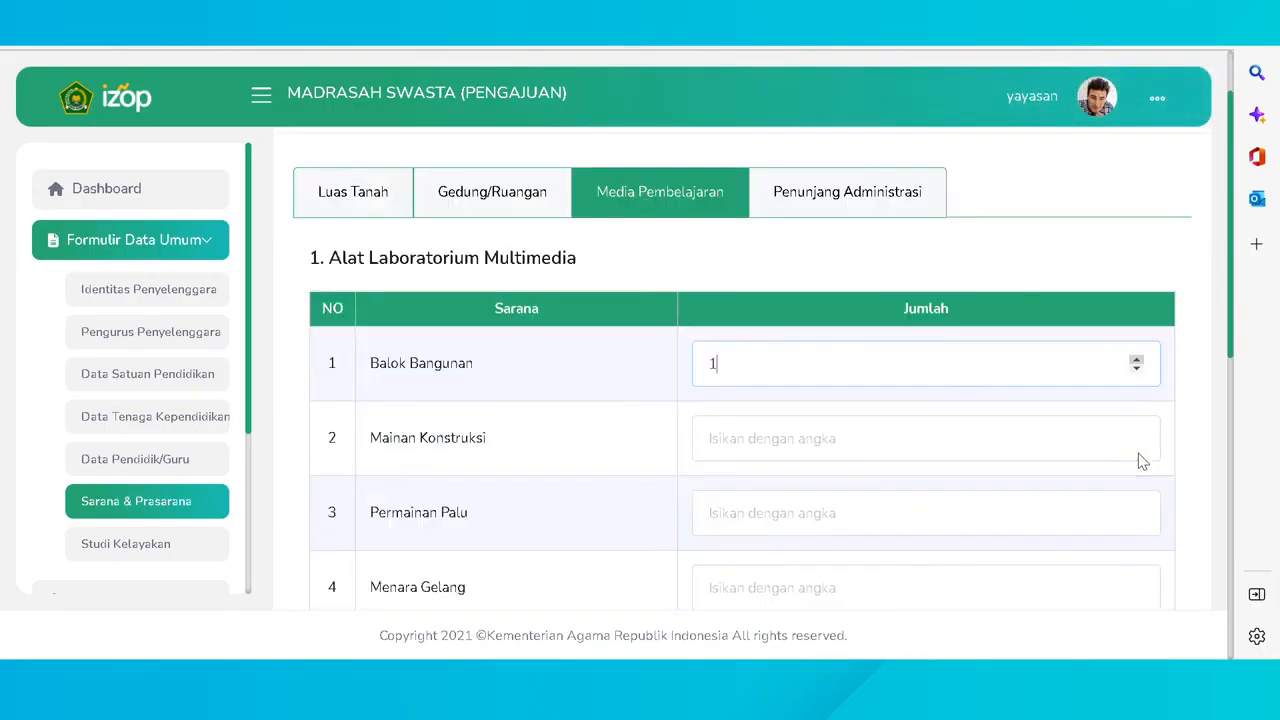
{"action": "left_click", "coordinate": [1136, 434]}
{"action": "left_click", "coordinate": [1136, 506]}
{"action": "scroll", "coordinate": [1137, 505], "scroll_direction": "down", "scroll_amount": 1}
{"action": "left_click", "coordinate": [1137, 492]}
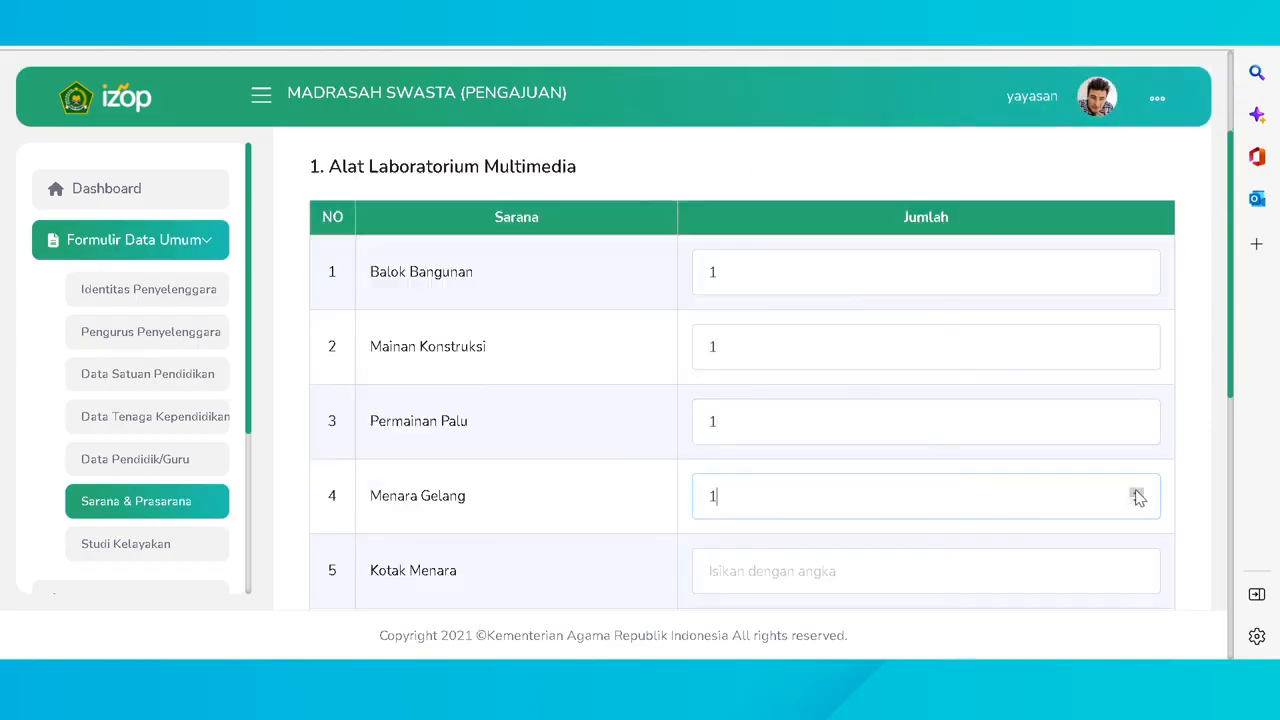
{"action": "scroll", "coordinate": [1137, 494], "scroll_direction": "down", "scroll_amount": 1}
{"action": "left_click", "coordinate": [1137, 478]}
{"action": "scroll", "coordinate": [1140, 482], "scroll_direction": "down", "scroll_amount": 1}
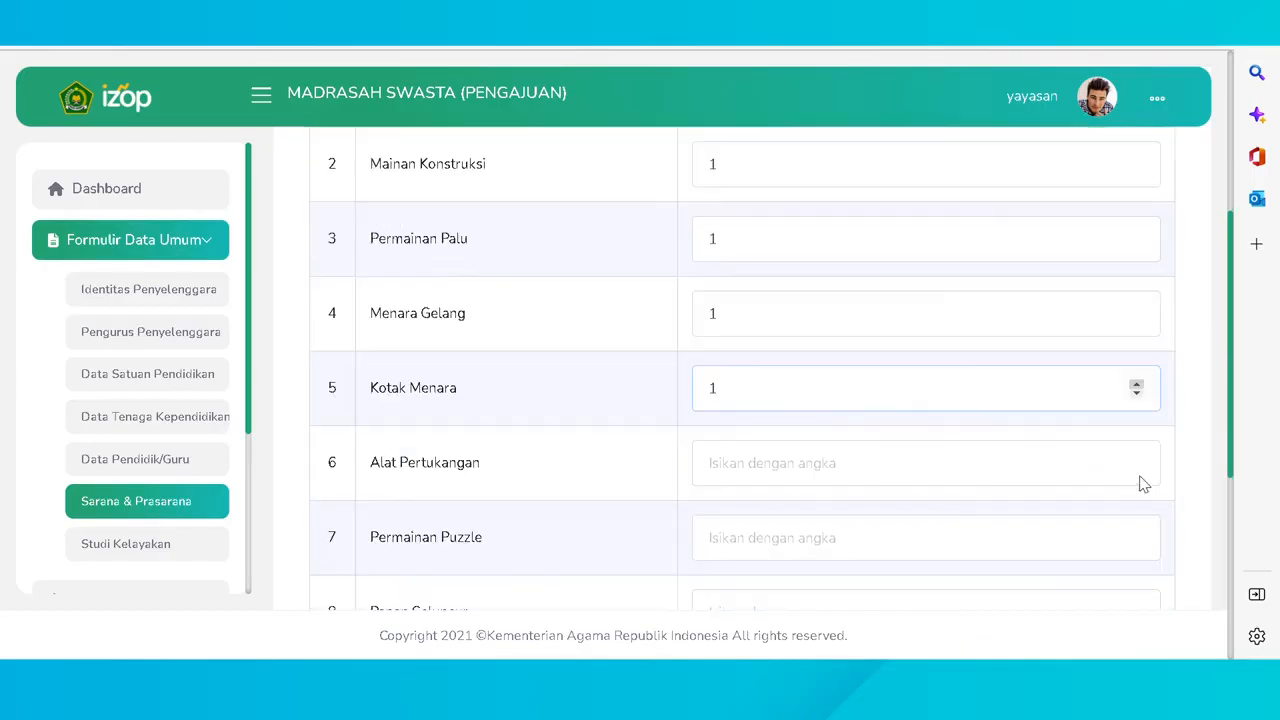
- Set Alat Pertukangan to 0, and Puzzle, Papan Seluncur, Jungkitan, Ayunan, Papan Titian to 1
{"action": "left_click", "coordinate": [1136, 467]}
{"action": "scroll", "coordinate": [1140, 490], "scroll_direction": "down", "scroll_amount": 1}
{"action": "left_click", "coordinate": [1135, 442]}
{"action": "left_click", "coordinate": [1137, 516]}
{"action": "scroll", "coordinate": [1140, 520], "scroll_direction": "down", "scroll_amount": 1}
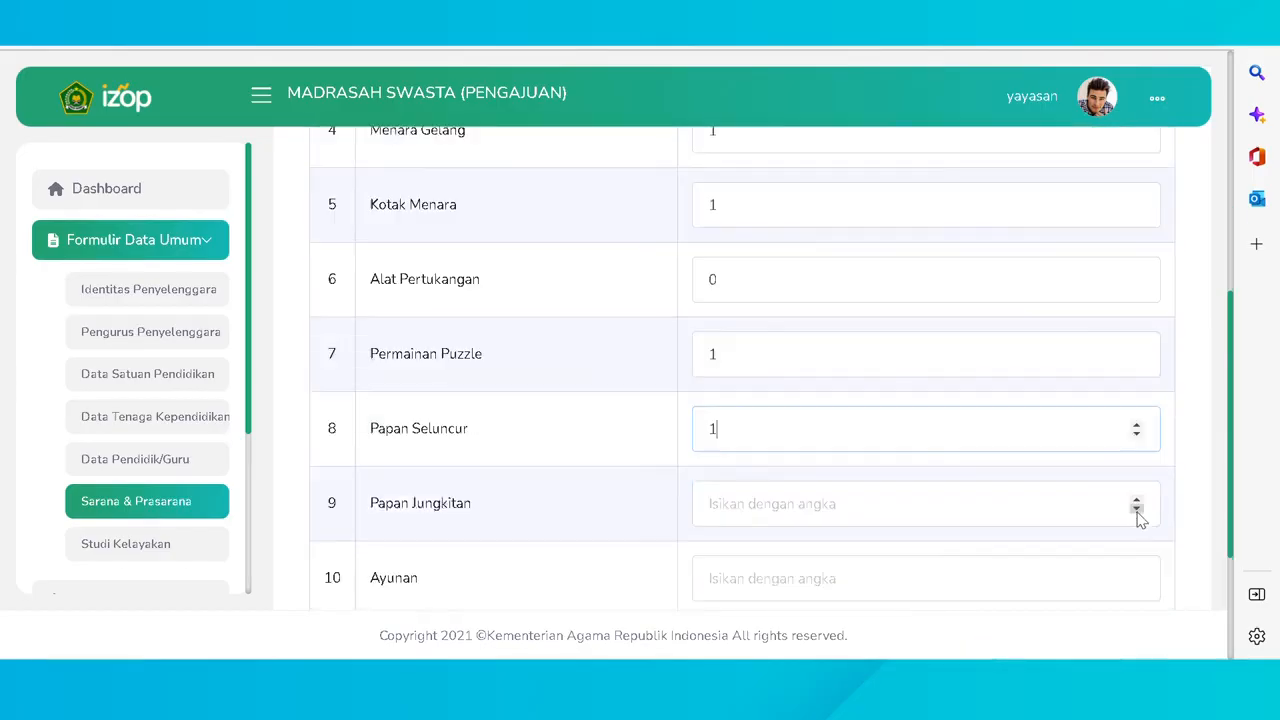
{"action": "left_click", "coordinate": [1137, 498]}
{"action": "left_click", "coordinate": [1137, 574]}
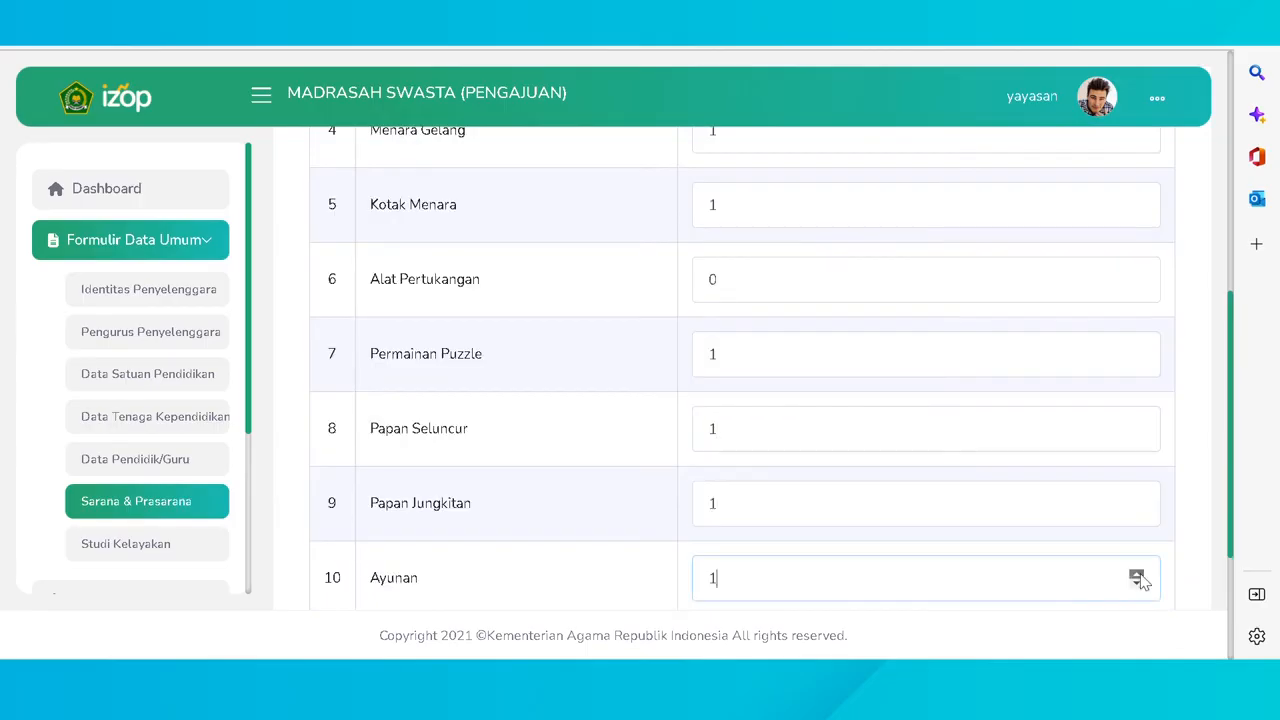
{"action": "scroll", "coordinate": [1125, 545], "scroll_direction": "down", "scroll_amount": 1}
{"action": "left_click", "coordinate": [1137, 557]}
- Save the learning-media counts and go to the Penunjang Administrasi section
{"action": "scroll", "coordinate": [1133, 552], "scroll_direction": "down", "scroll_amount": 2}
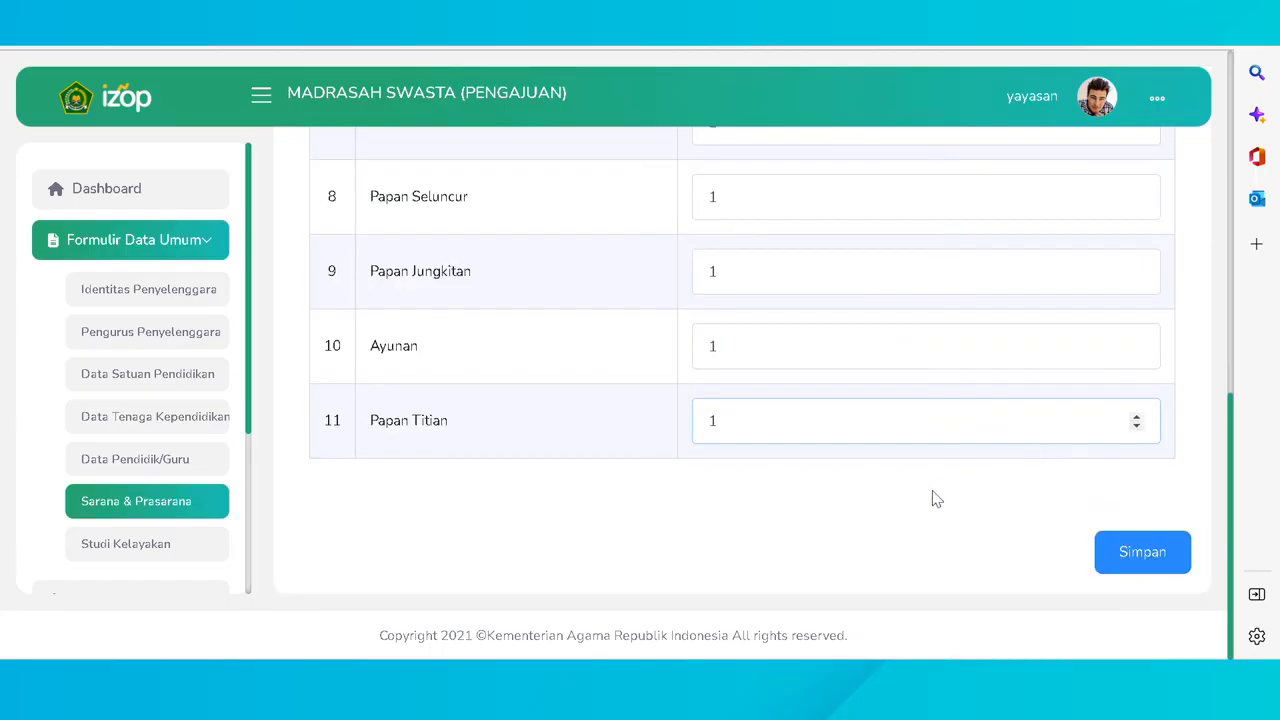
{"action": "left_click", "coordinate": [1120, 550]}
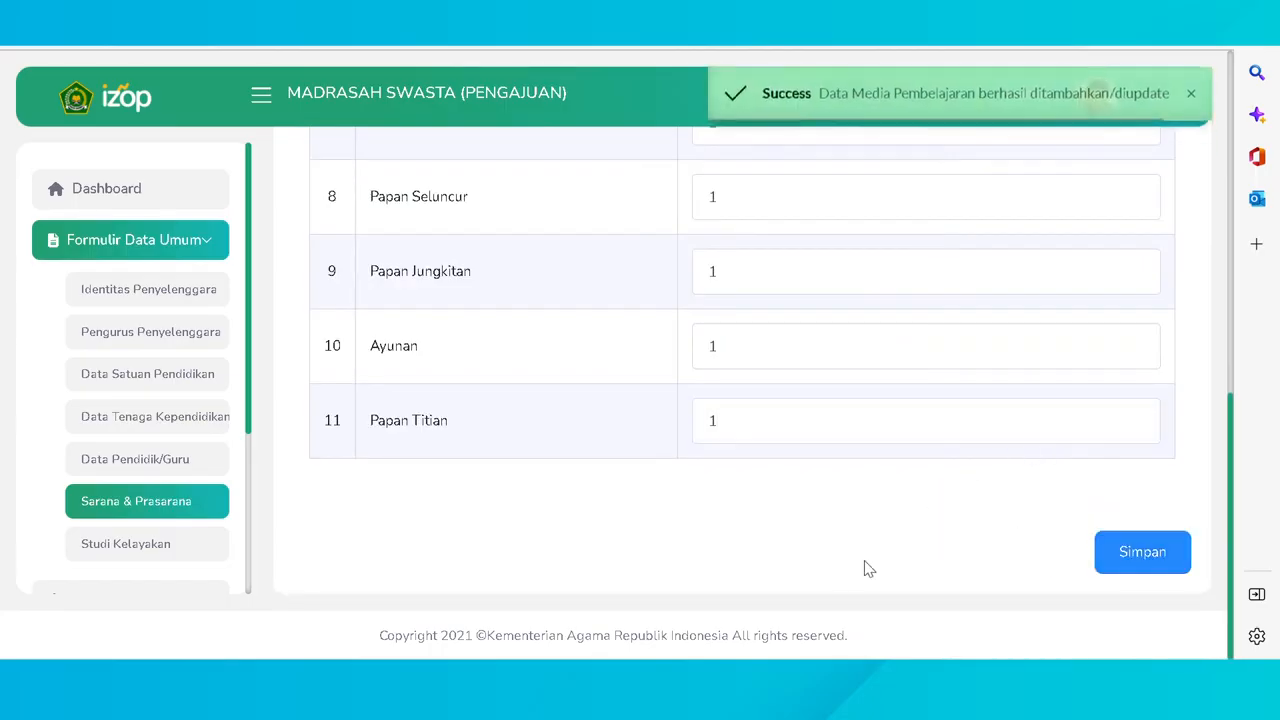
{"action": "scroll", "coordinate": [790, 540], "scroll_direction": "up", "scroll_amount": 8}
{"action": "left_click", "coordinate": [834, 285]}
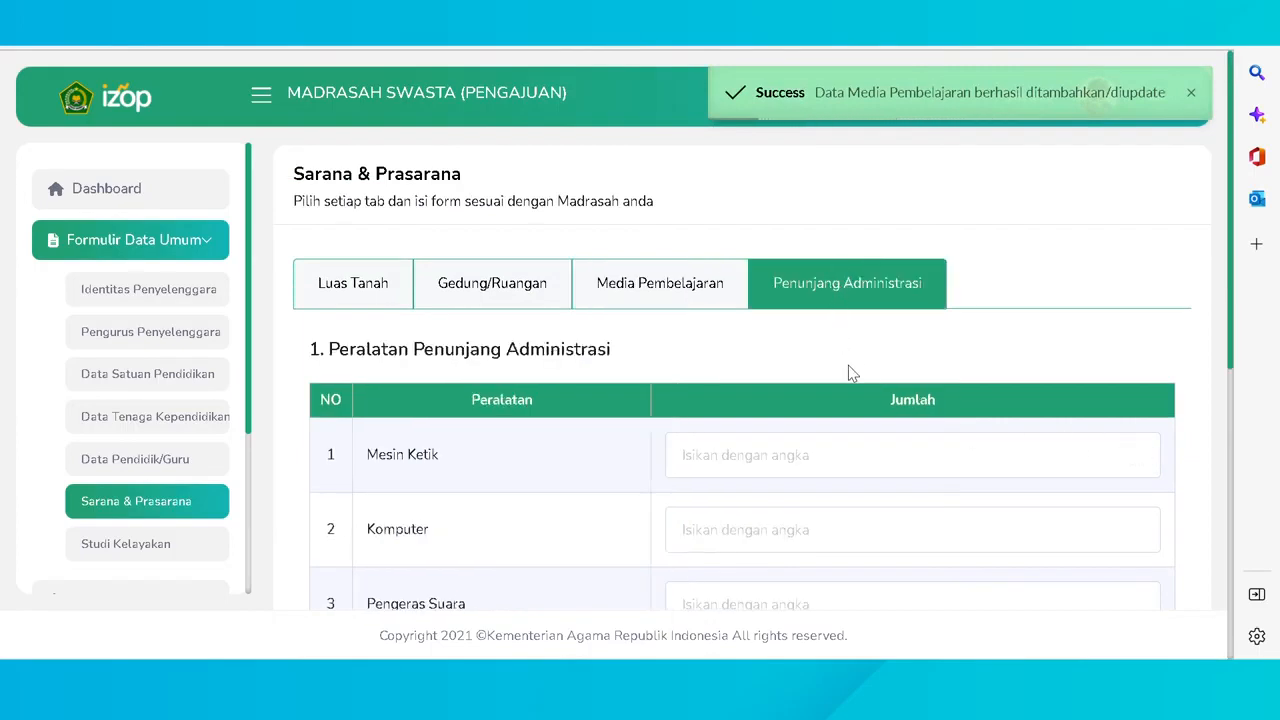
- Set Mesin Ketik, Komputer and Pengeras Suara to 1, and Mesin Stensil to 2
{"action": "left_click", "coordinate": [1136, 452]}
{"action": "left_click", "coordinate": [1136, 525]}
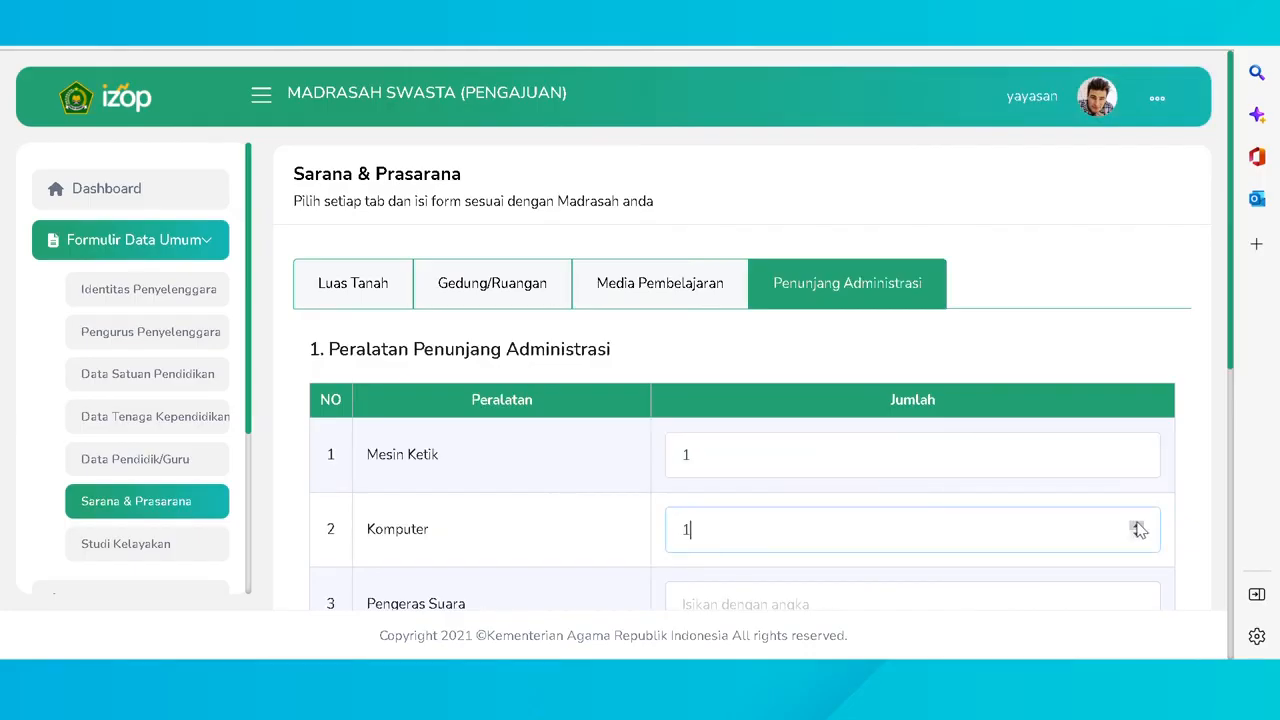
{"action": "scroll", "coordinate": [1140, 530], "scroll_direction": "down", "scroll_amount": 1}
{"action": "left_click", "coordinate": [1136, 508]}
{"action": "scroll", "coordinate": [1140, 540], "scroll_direction": "down", "scroll_amount": 1}
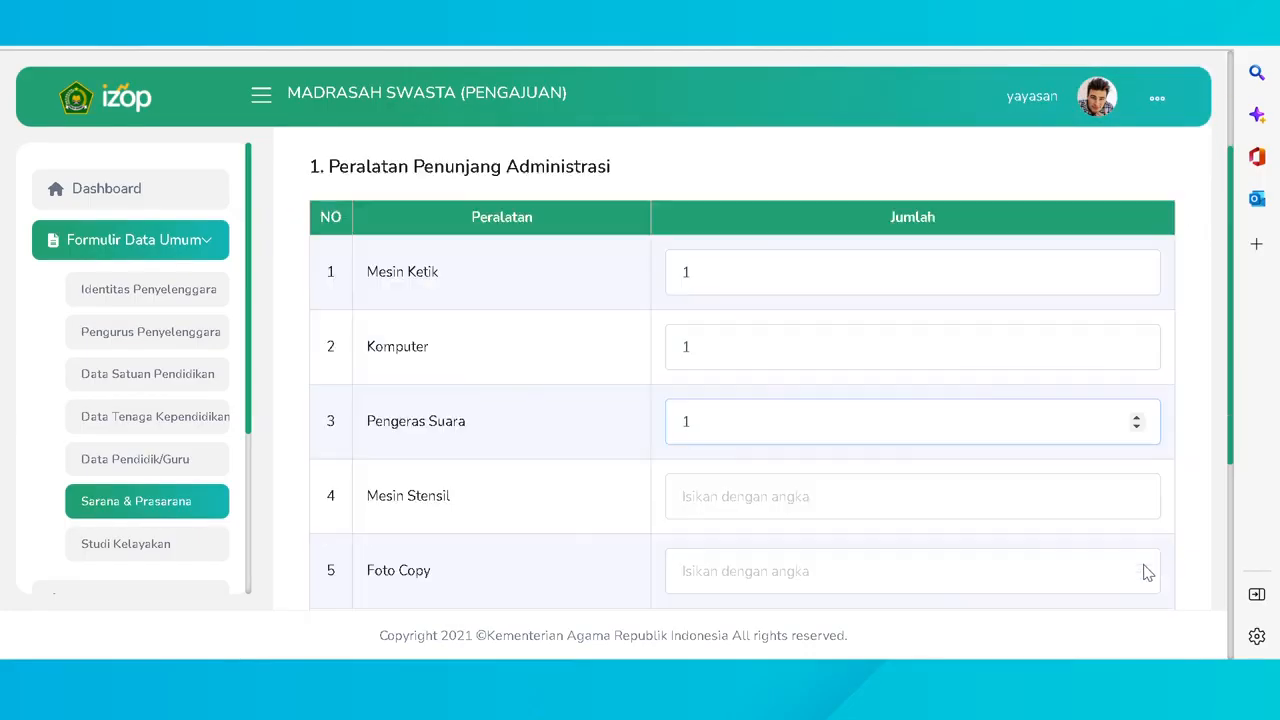
{"action": "double_click", "coordinate": [1136, 492]}
{"action": "scroll", "coordinate": [1136, 495], "scroll_direction": "down", "scroll_amount": 2}
- Fill Foto Copy, set Faksimili, Printer, Kursi dan Meja to 1, save, and open Studi Kelayakan
{"action": "left_click", "coordinate": [1136, 384]}
{"action": "left_click", "coordinate": [1136, 458]}
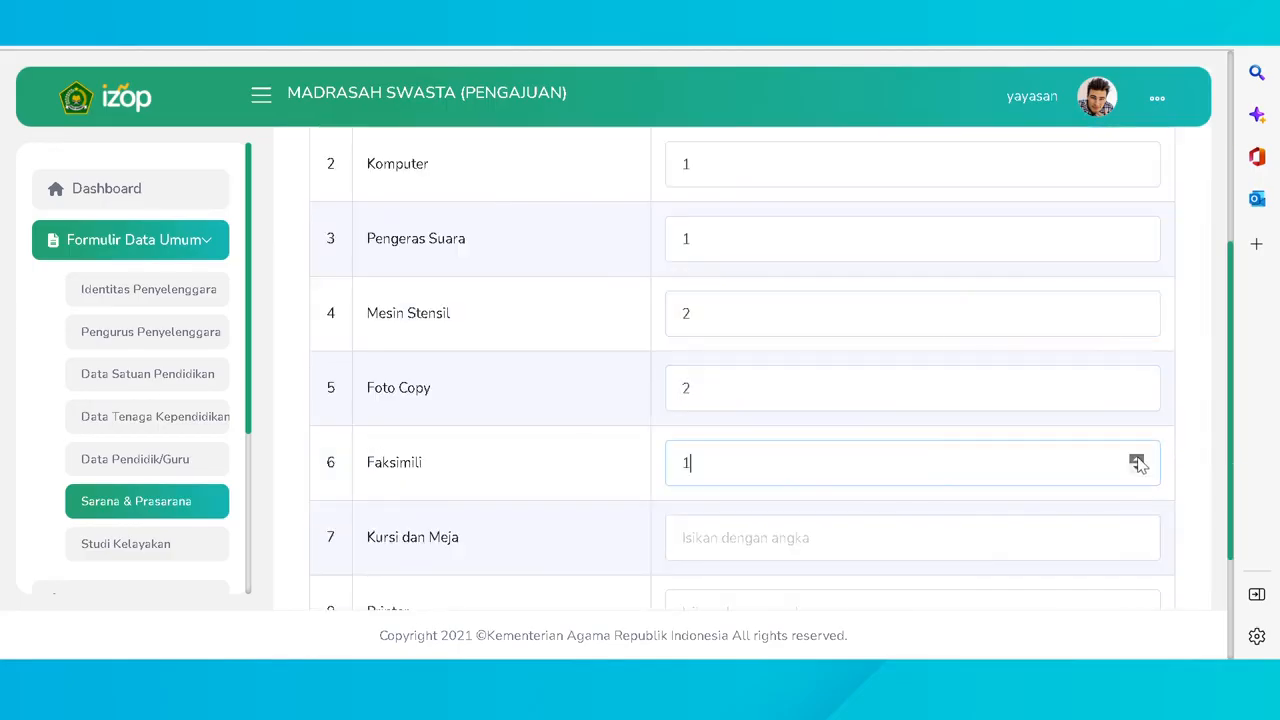
{"action": "left_click", "coordinate": [1137, 543]}
{"action": "scroll", "coordinate": [1132, 515], "scroll_direction": "down", "scroll_amount": 2}
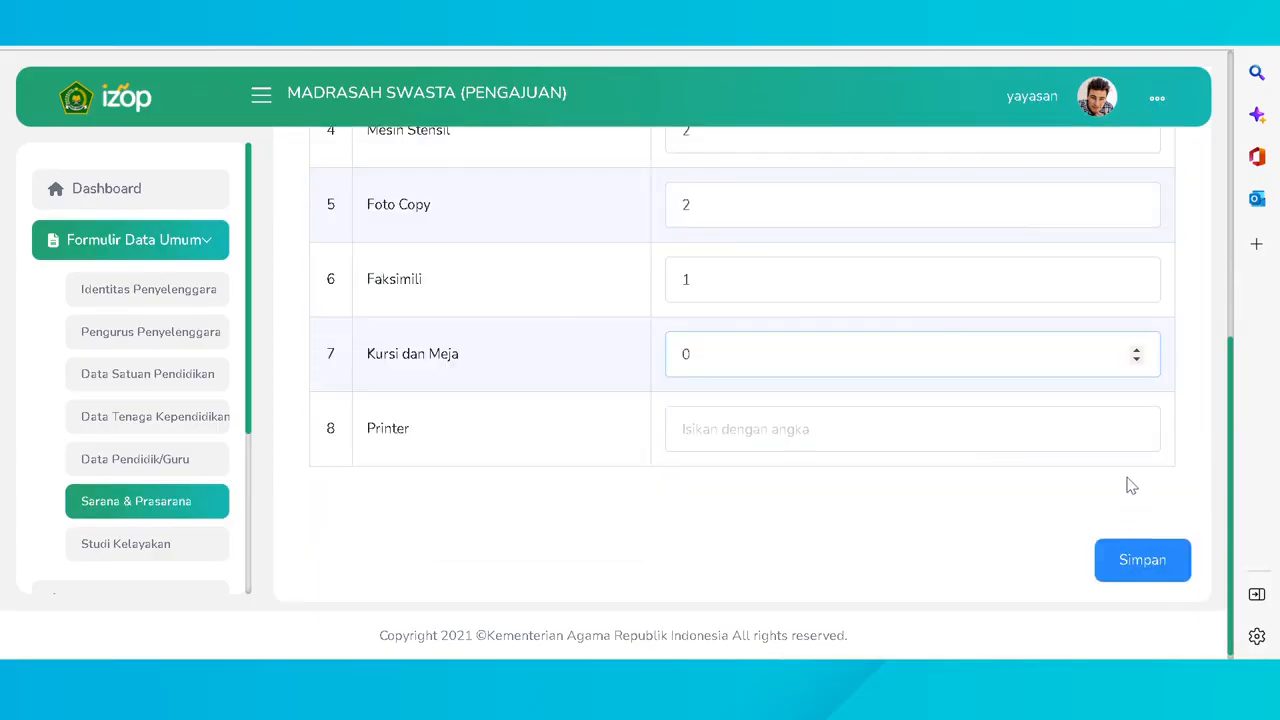
{"action": "left_click", "coordinate": [1137, 424]}
{"action": "left_click", "coordinate": [1137, 350]}
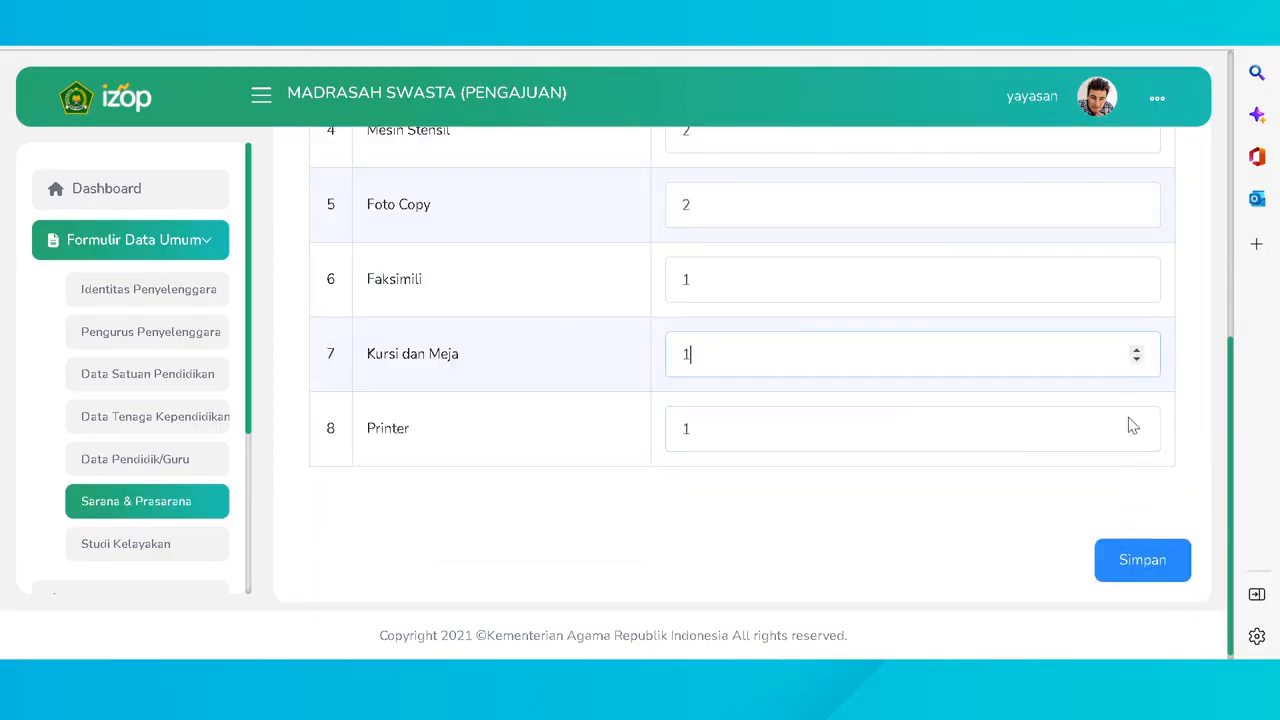
{"action": "left_click", "coordinate": [1122, 562]}
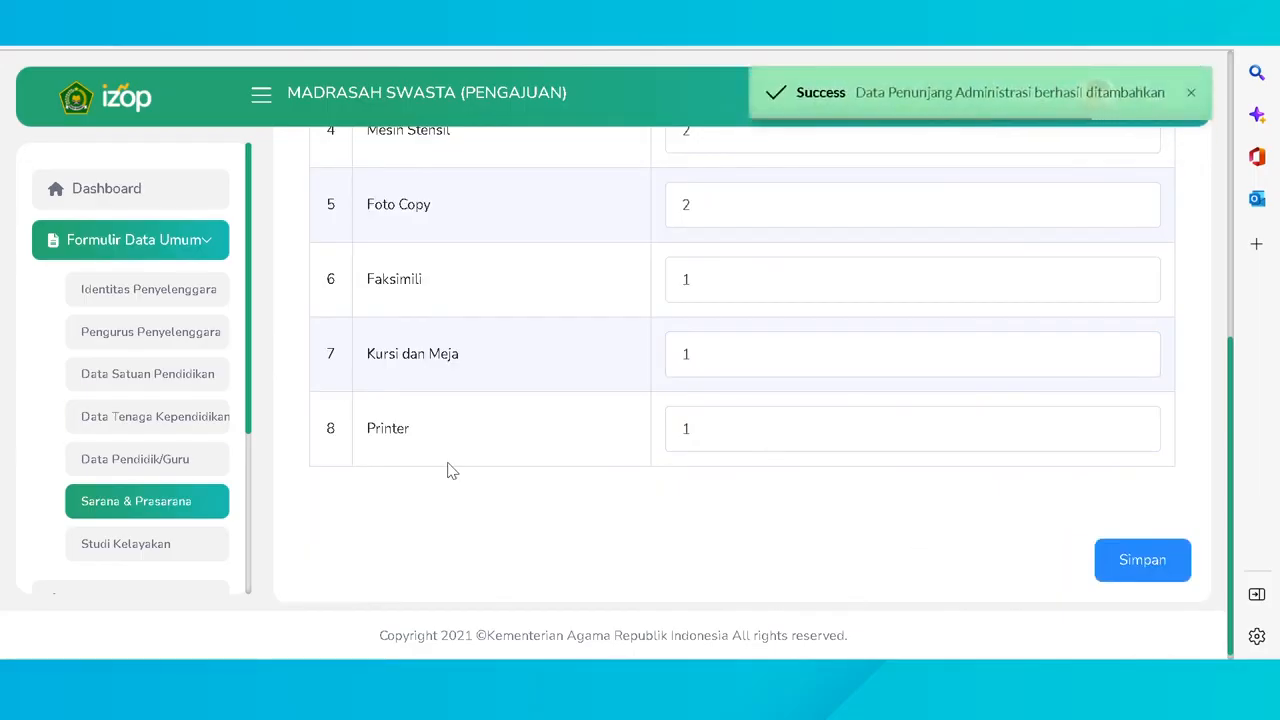
{"action": "left_click", "coordinate": [162, 544]}
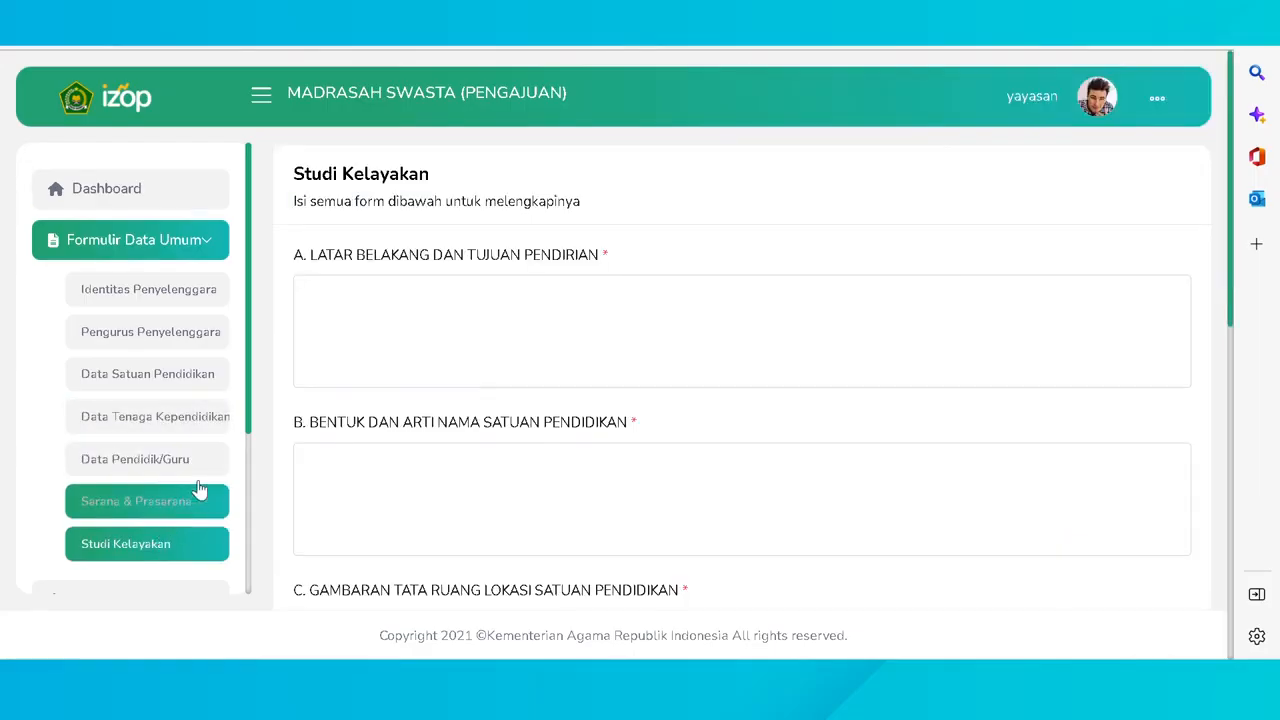
- Answer 'testing' for founding background, school name meaning and site layout descriptions
{"action": "left_click", "coordinate": [394, 309]}
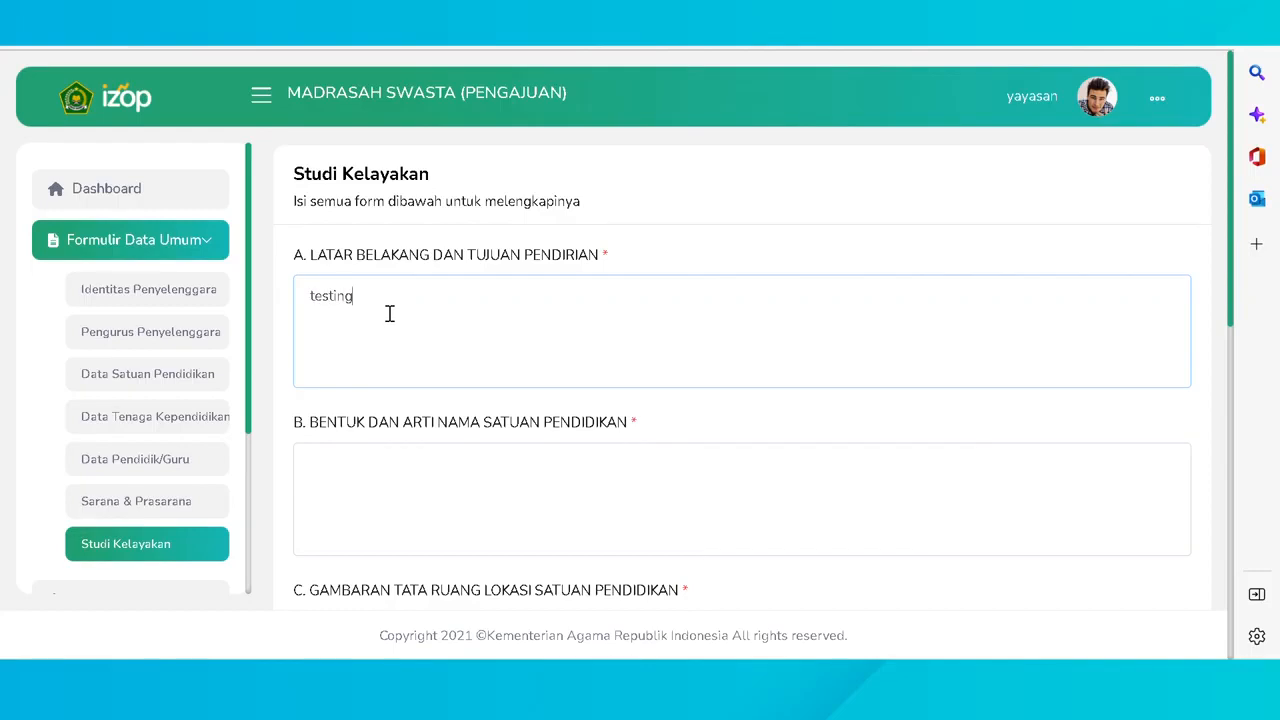
{"action": "left_click", "coordinate": [453, 482]}
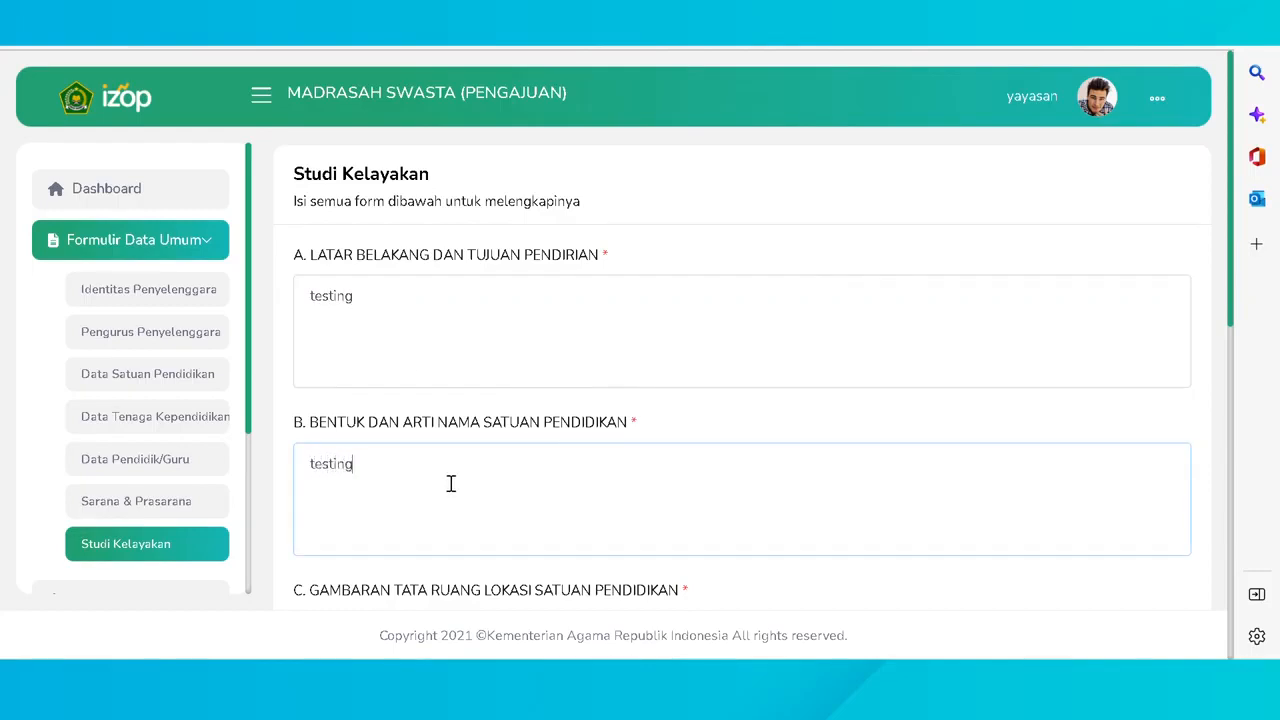
{"action": "scroll", "coordinate": [451, 484], "scroll_direction": "down", "scroll_amount": 3}
{"action": "left_click", "coordinate": [458, 380]}
{"action": "type", "text": "testing"}
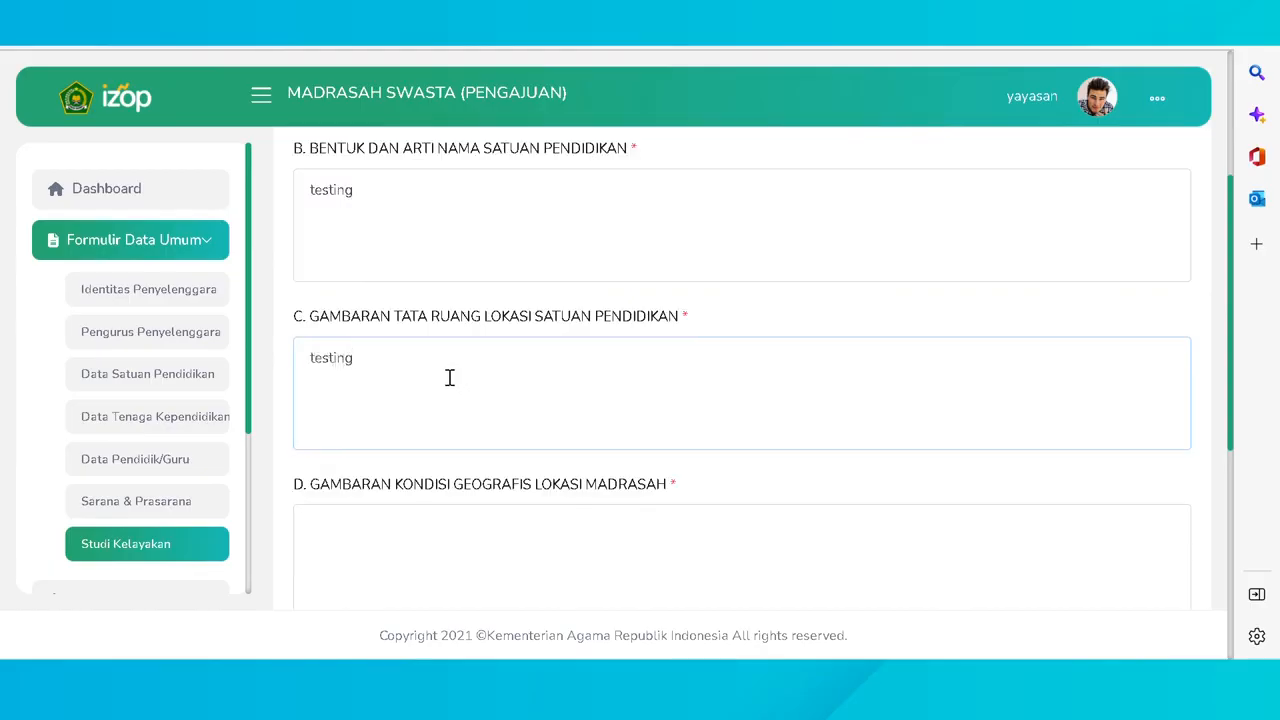
{"action": "scroll", "coordinate": [450, 377], "scroll_direction": "down", "scroll_amount": 3}
- Answer 'testing' for geographic, ecological and prospective-applicant descriptions, then save the feasibility study
{"action": "left_click", "coordinate": [419, 261]}
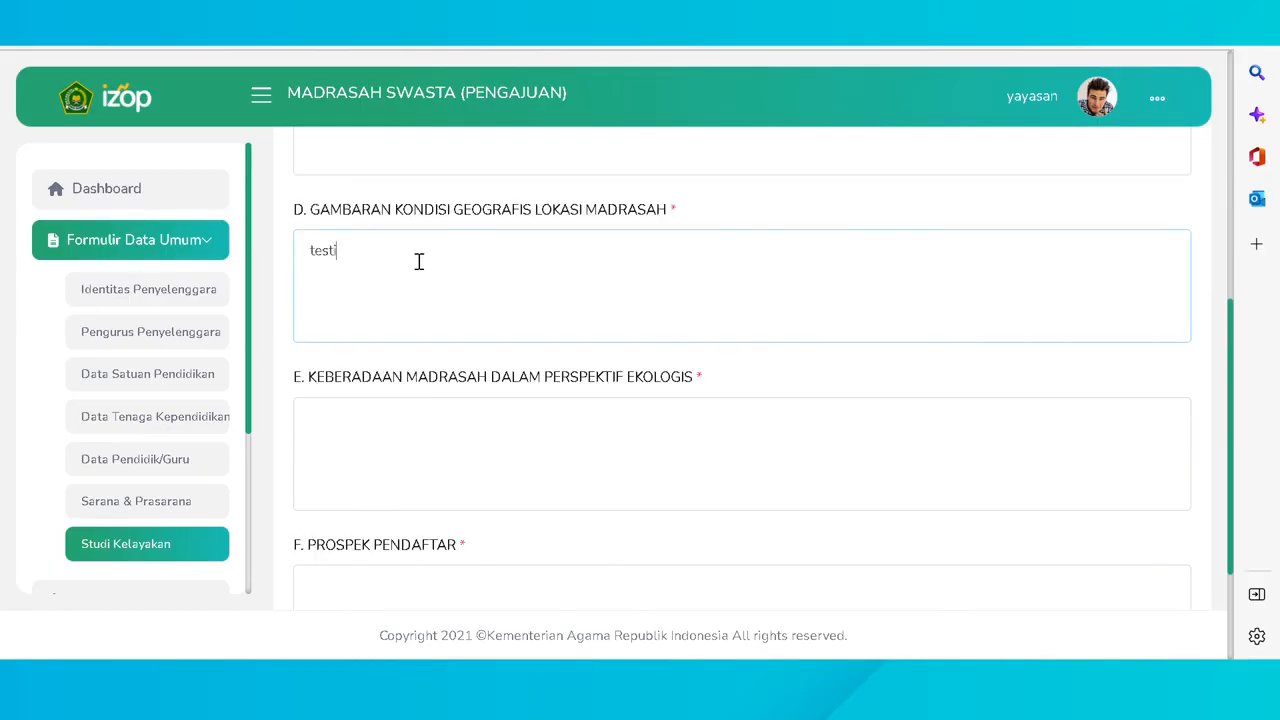
{"action": "scroll", "coordinate": [425, 280], "scroll_direction": "down", "scroll_amount": 1}
{"action": "left_click", "coordinate": [449, 340]}
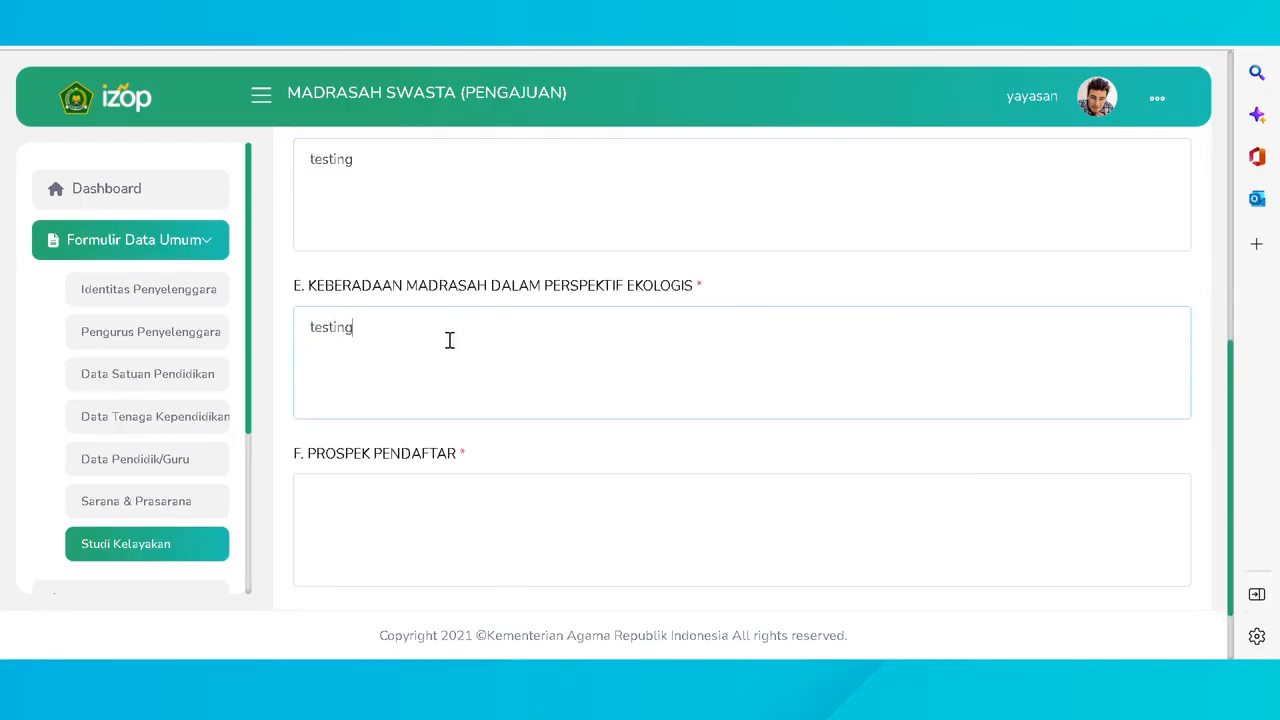
{"action": "scroll", "coordinate": [451, 369], "scroll_direction": "down", "scroll_amount": 1}
{"action": "left_click", "coordinate": [465, 401]}
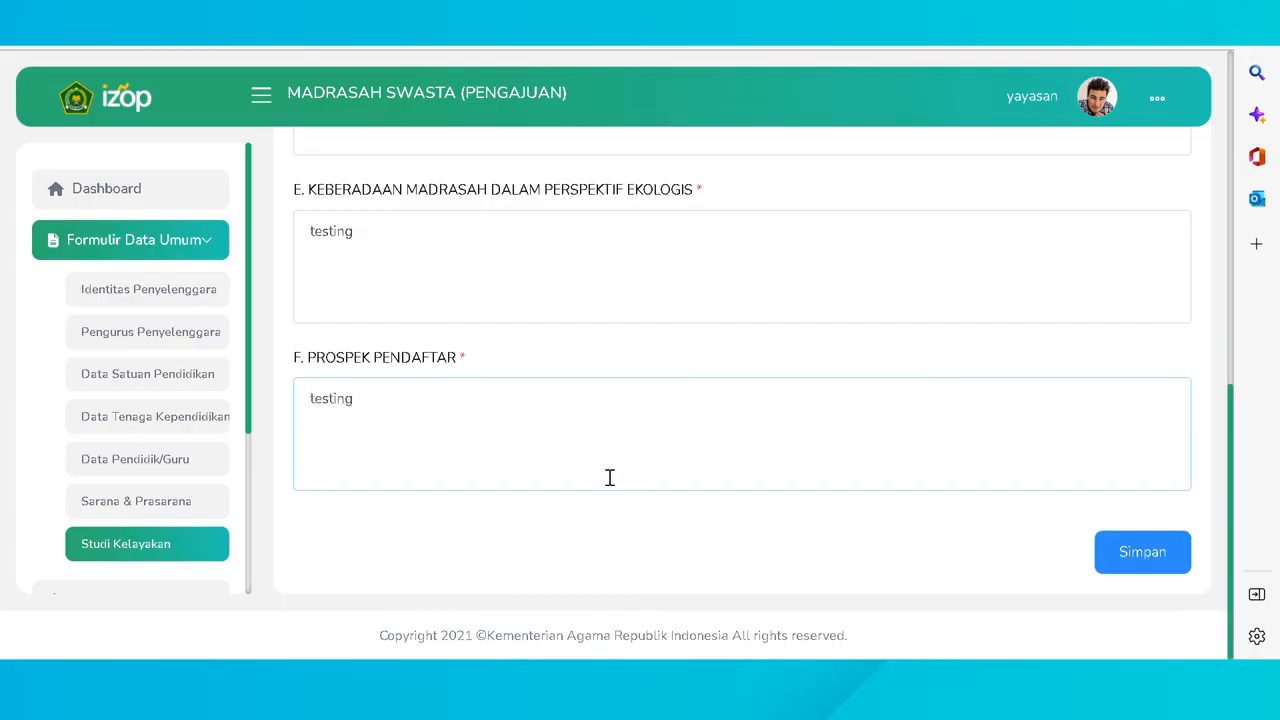
{"action": "left_click", "coordinate": [1149, 554]}
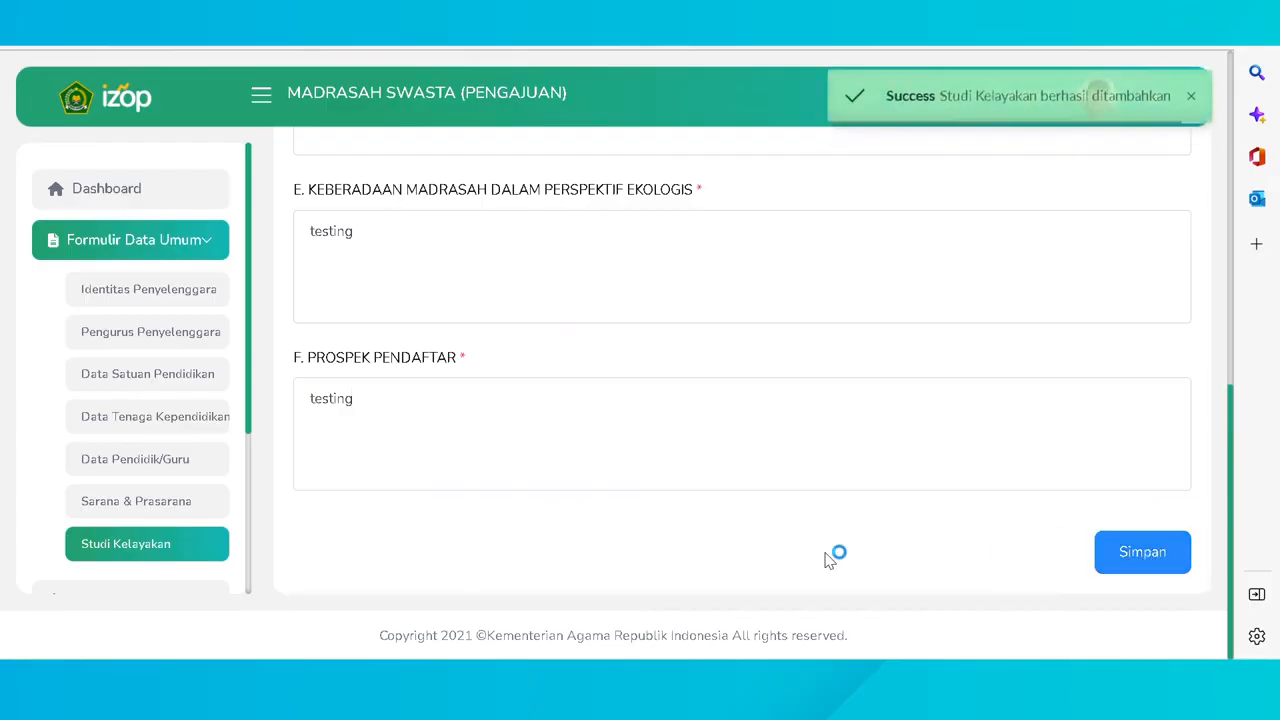
- Scroll the sidebar and open the Berkas Persyaratan upload page
{"action": "scroll", "coordinate": [237, 466], "scroll_direction": "down", "scroll_amount": 1}
{"action": "scroll", "coordinate": [206, 443], "scroll_direction": "down", "scroll_amount": 1}
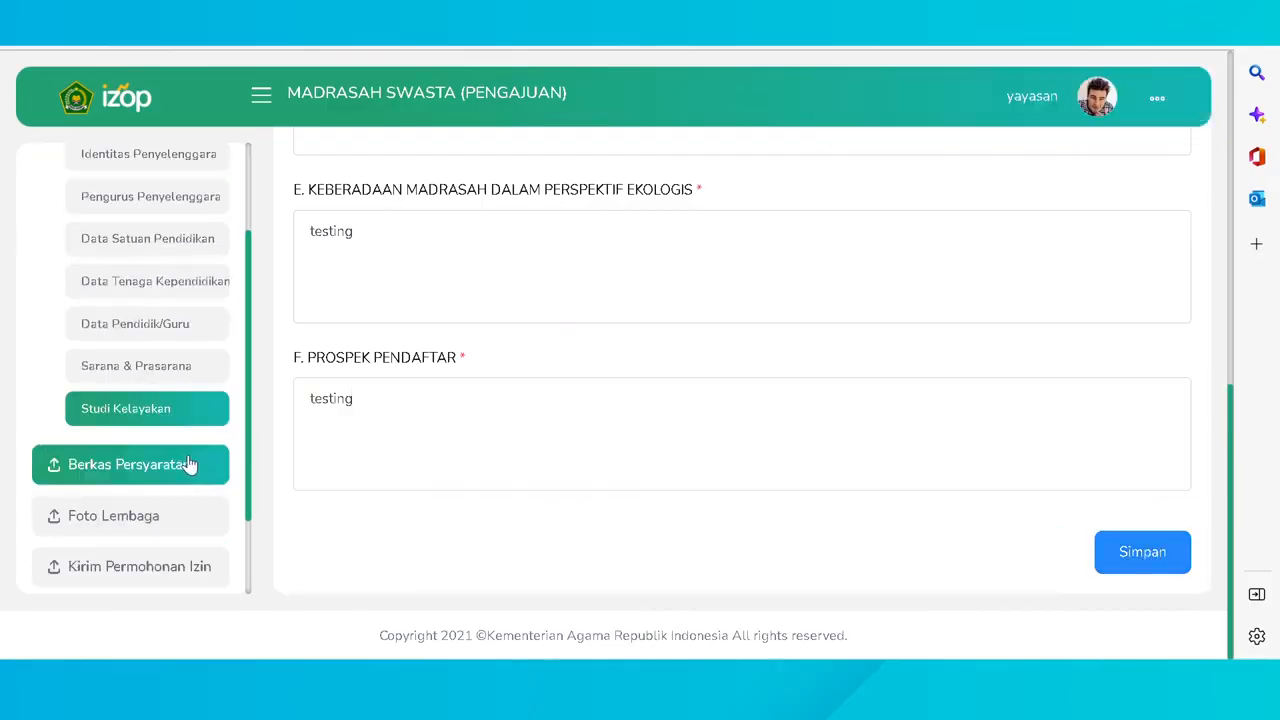
{"action": "left_click", "coordinate": [189, 464]}
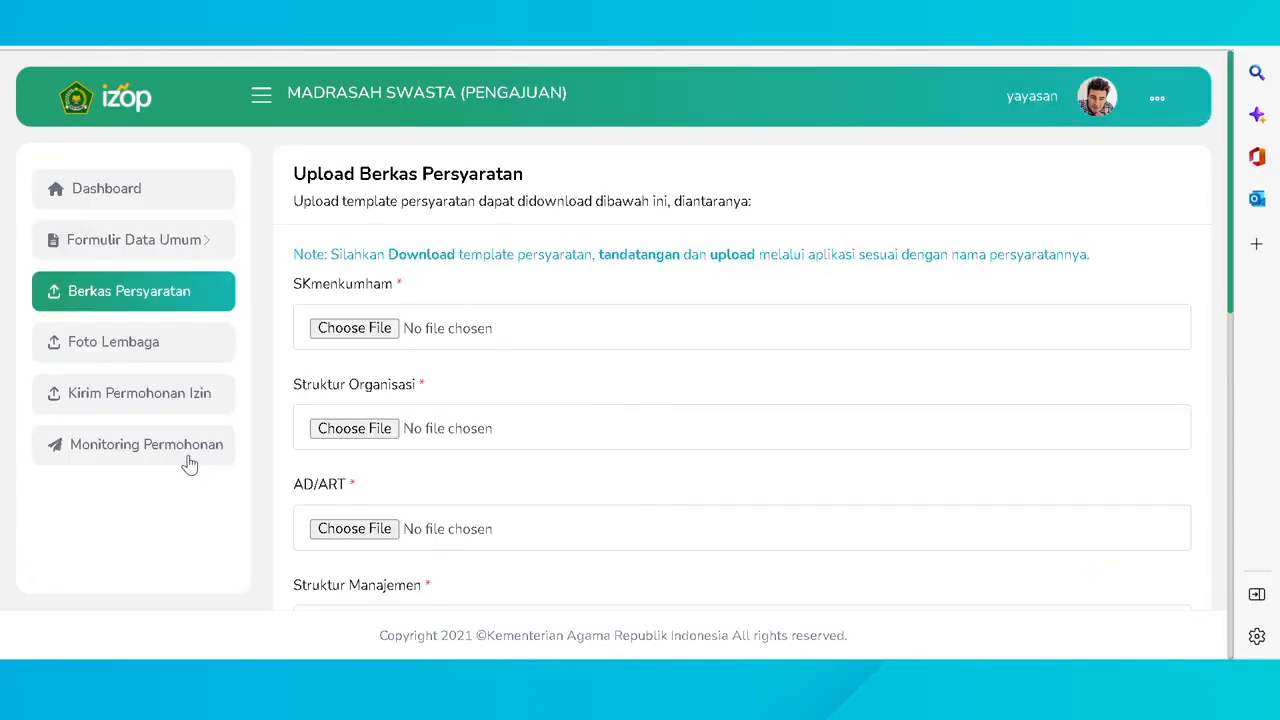
- Upload sample.pdf for SKmenkumham and each requirement row, checking all through Akta Notaris show uploaded
{"action": "left_click", "coordinate": [355, 328]}
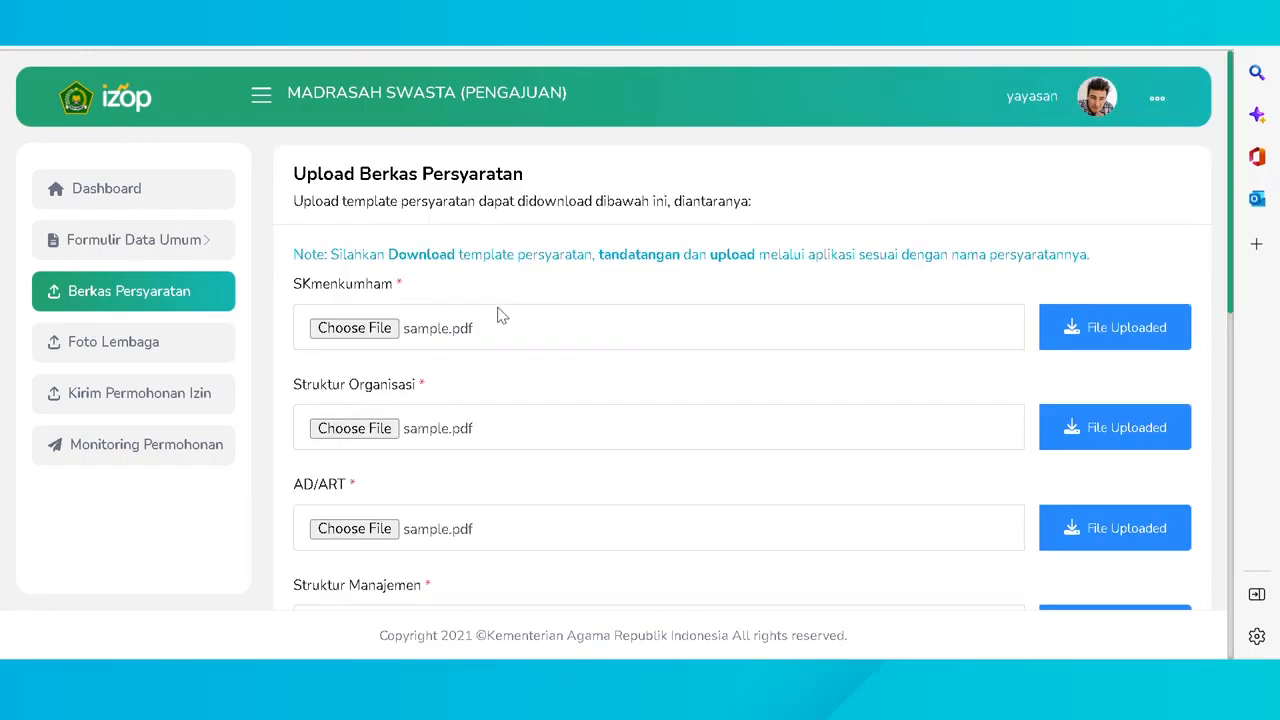
{"action": "scroll", "coordinate": [502, 316], "scroll_direction": "down", "scroll_amount": 2}
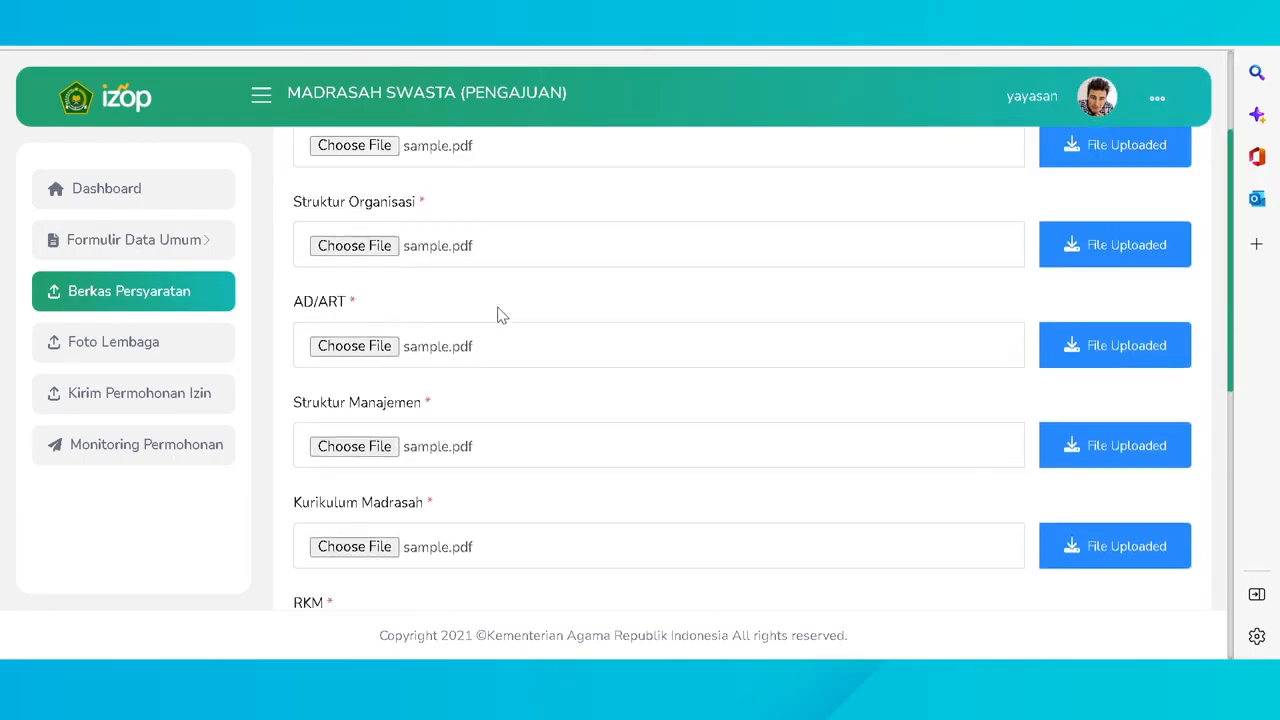
{"action": "scroll", "coordinate": [502, 316], "scroll_direction": "down", "scroll_amount": 2}
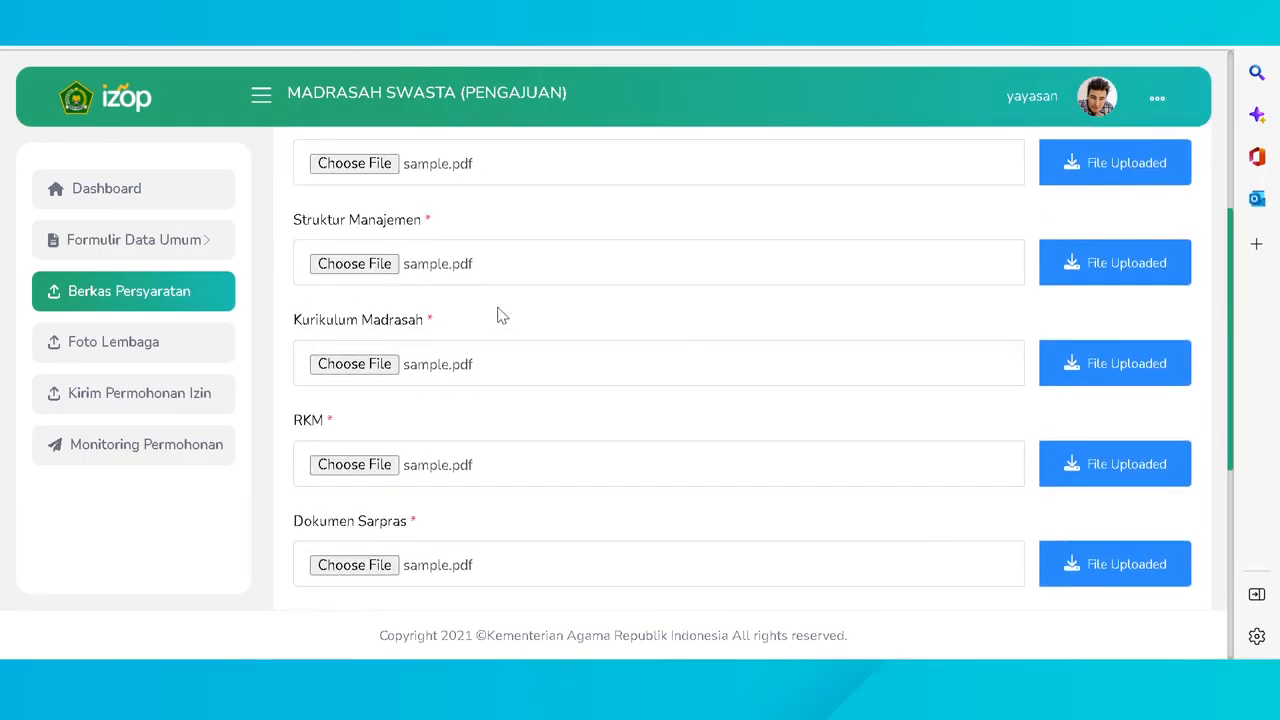
{"action": "scroll", "coordinate": [502, 316], "scroll_direction": "down", "scroll_amount": 2}
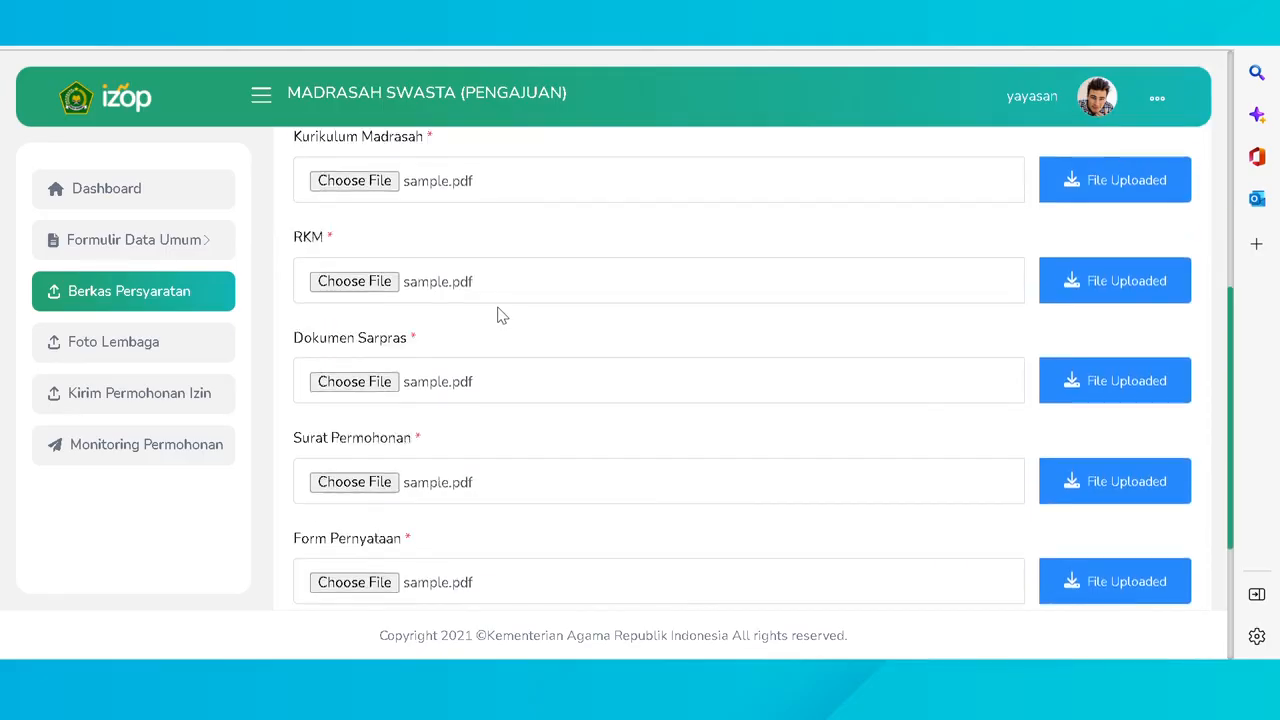
{"action": "scroll", "coordinate": [502, 316], "scroll_direction": "down", "scroll_amount": 2}
{"action": "scroll", "coordinate": [502, 316], "scroll_direction": "down", "scroll_amount": 1}
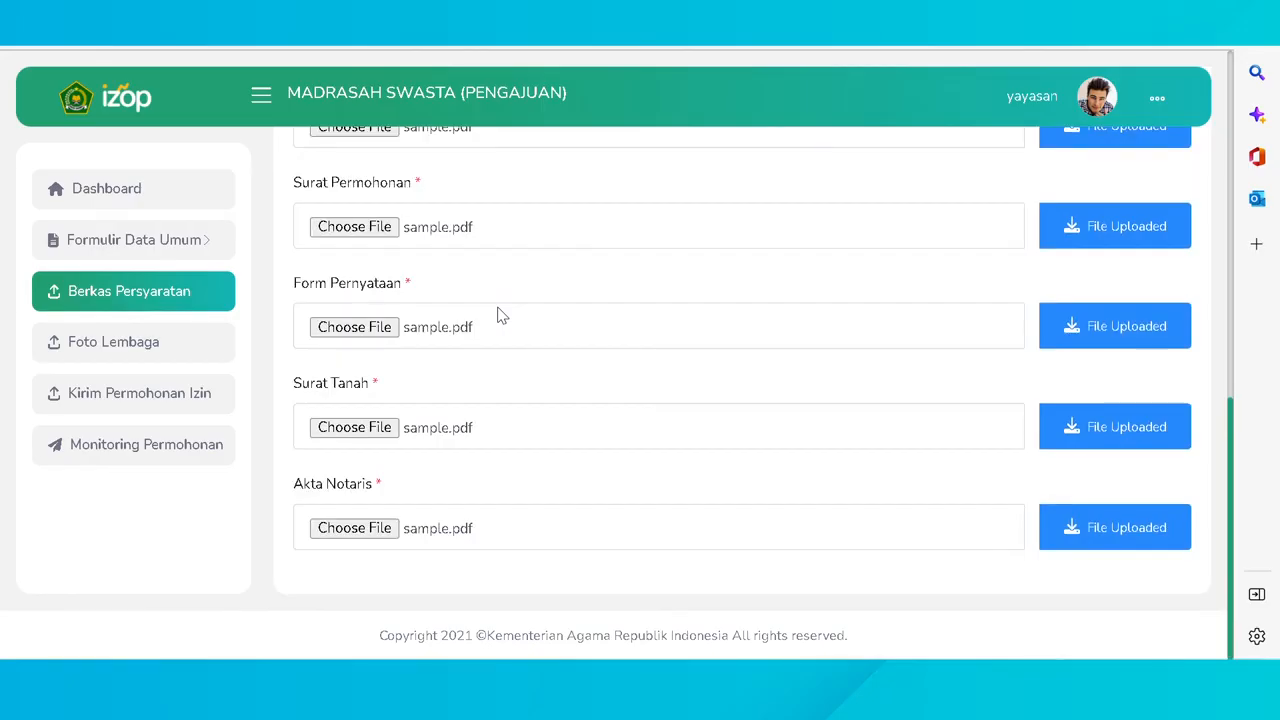
- On Foto Lembaga, upload gedung.jpg as Foto Gedung and kelas.png as Foto Kelas
{"action": "left_click", "coordinate": [224, 338]}
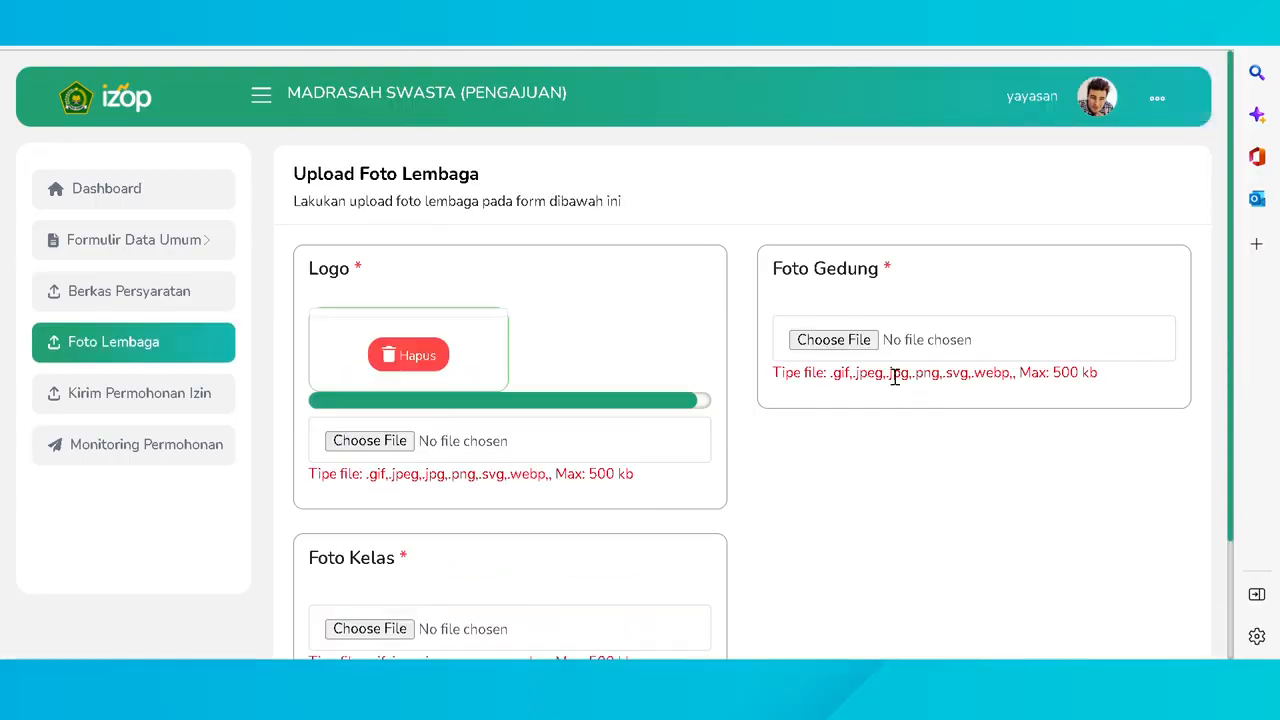
{"action": "left_click", "coordinate": [858, 342]}
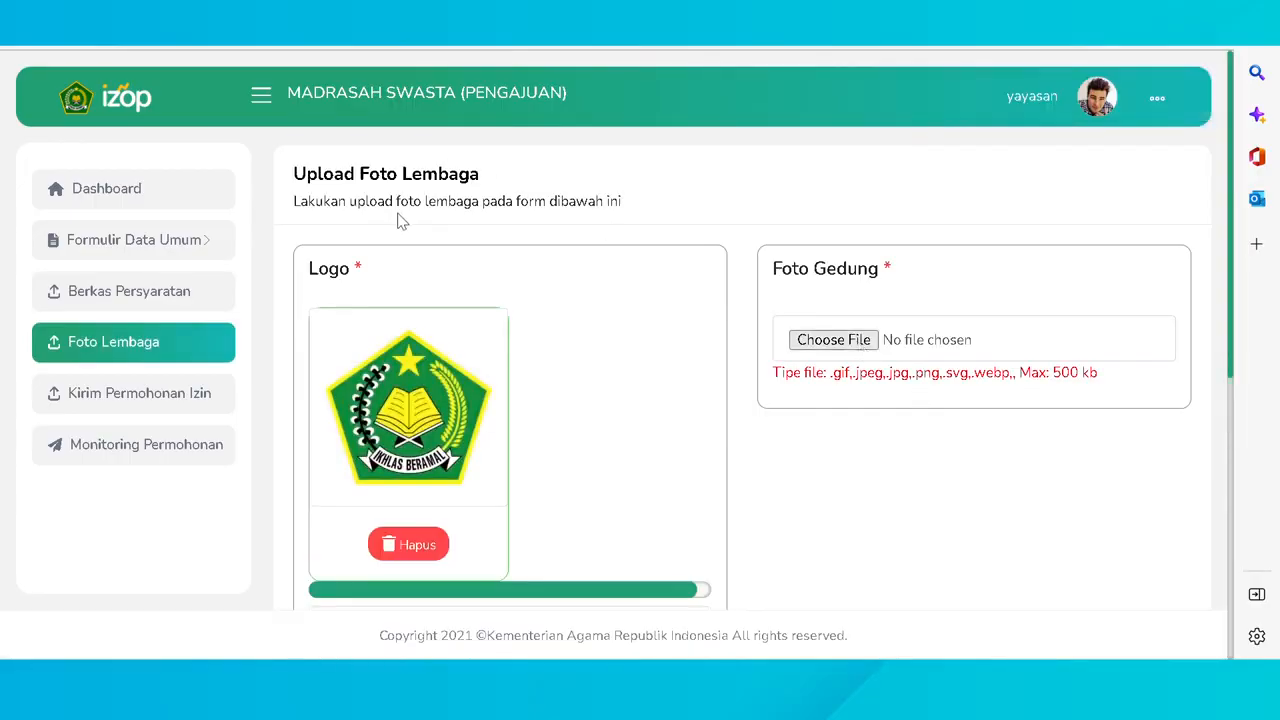
{"action": "double_click", "coordinate": [456, 336]}
{"action": "scroll", "coordinate": [688, 305], "scroll_direction": "down", "scroll_amount": 4}
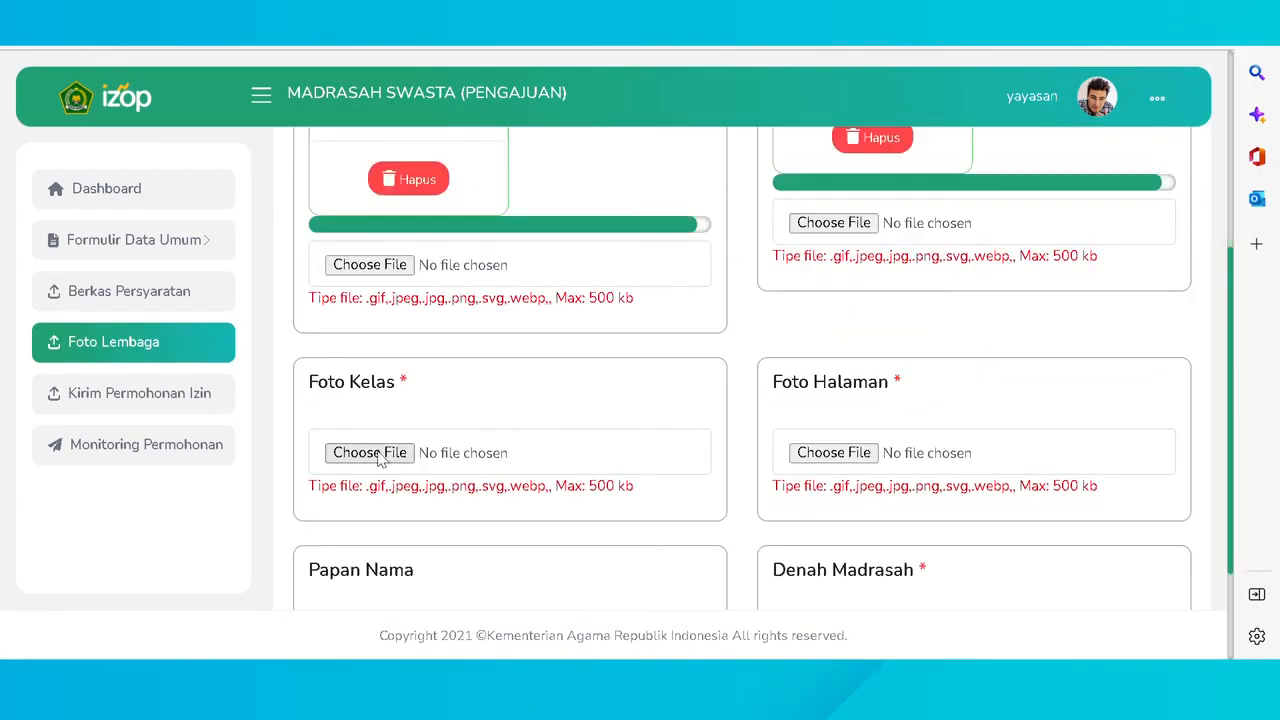
{"action": "double_click", "coordinate": [475, 346]}
{"action": "scroll", "coordinate": [754, 408], "scroll_direction": "down", "scroll_amount": 2}
- Upload the yard, name-board and denah madrasah.jpeg photos, then open Kirim Permohonan Izin
{"action": "left_click", "coordinate": [830, 267]}
{"action": "double_click", "coordinate": [474, 352]}
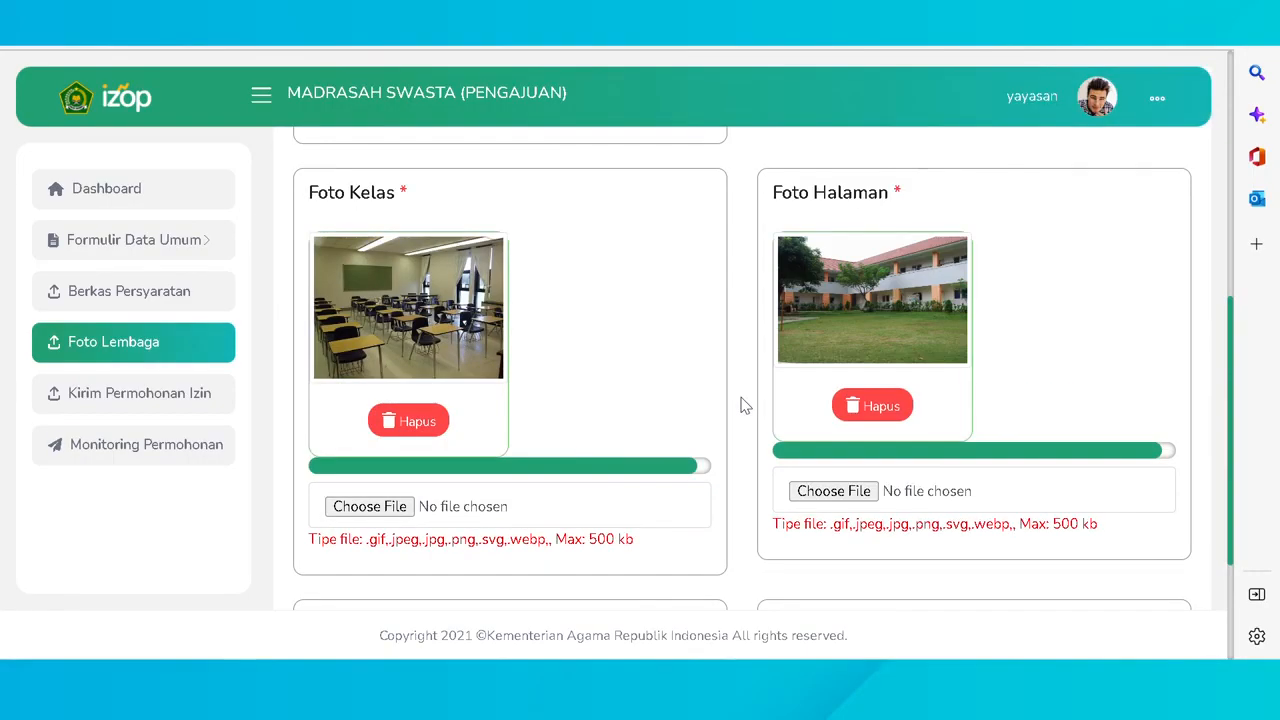
{"action": "scroll", "coordinate": [740, 403], "scroll_direction": "down", "scroll_amount": 2}
{"action": "double_click", "coordinate": [466, 355]}
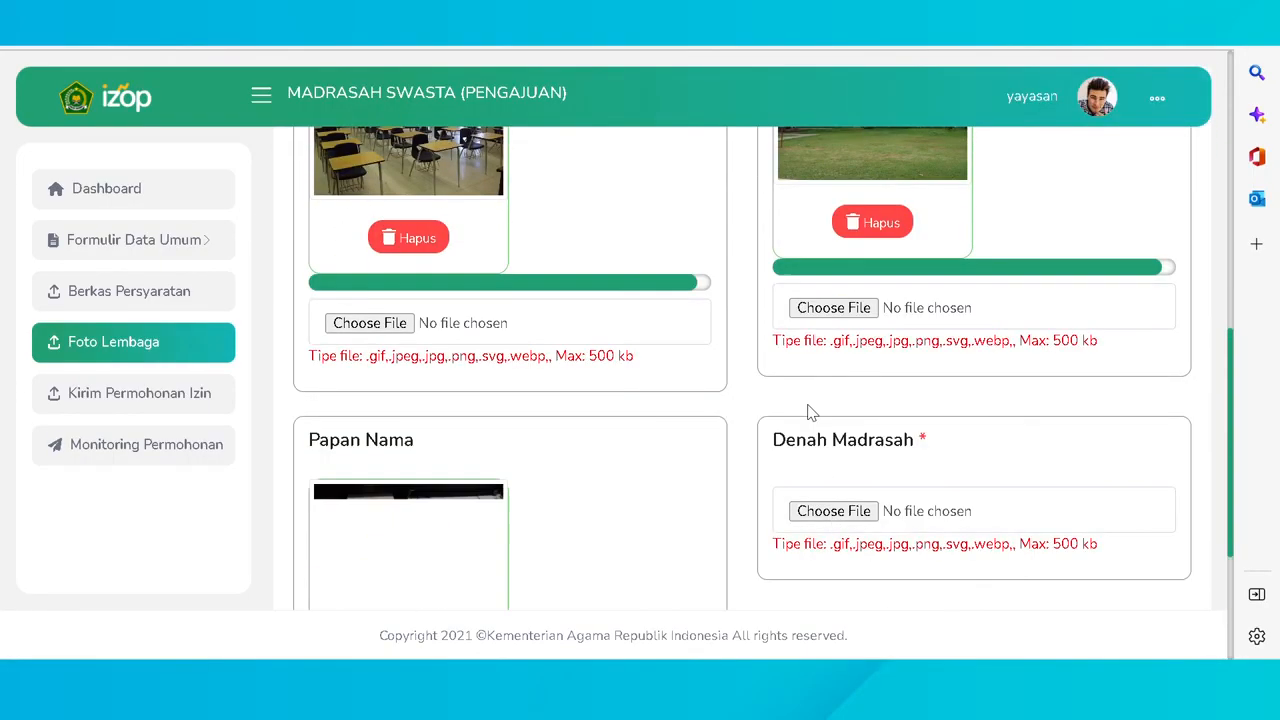
{"action": "double_click", "coordinate": [451, 340]}
{"action": "scroll", "coordinate": [931, 436], "scroll_direction": "down", "scroll_amount": 2}
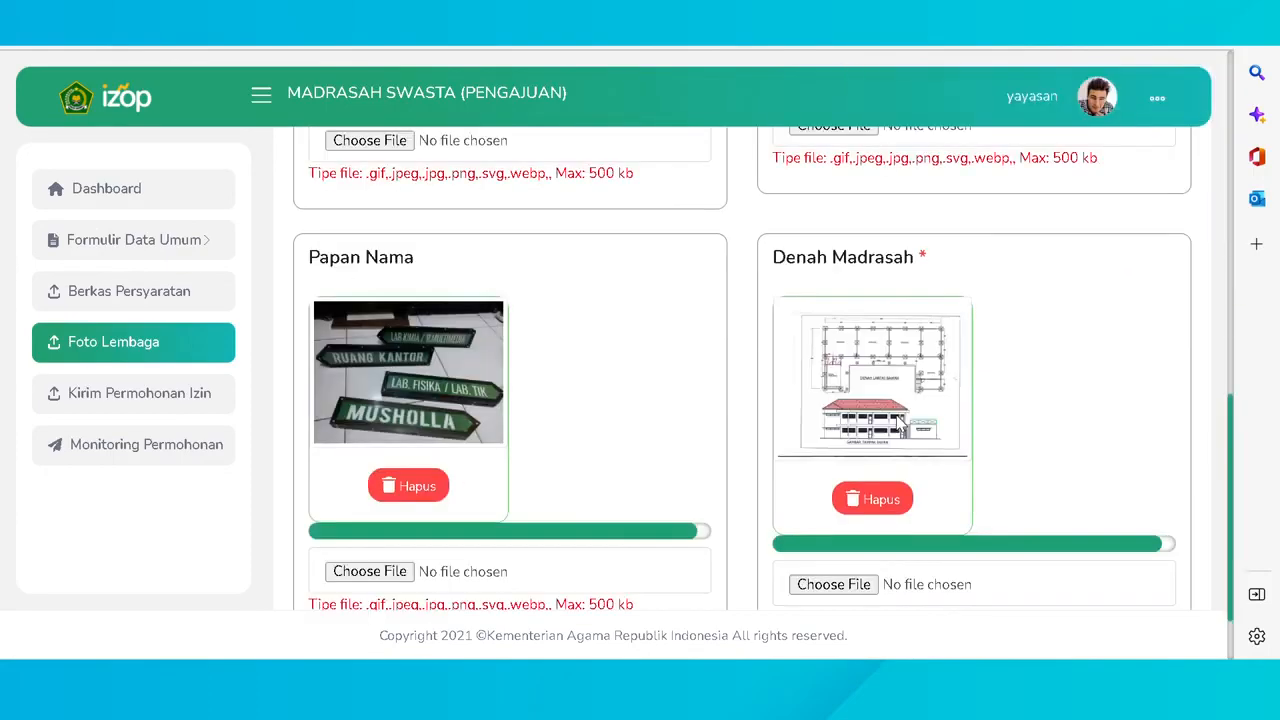
{"action": "scroll", "coordinate": [891, 413], "scroll_direction": "up", "scroll_amount": 10}
{"action": "scroll", "coordinate": [886, 415], "scroll_direction": "down", "scroll_amount": 10}
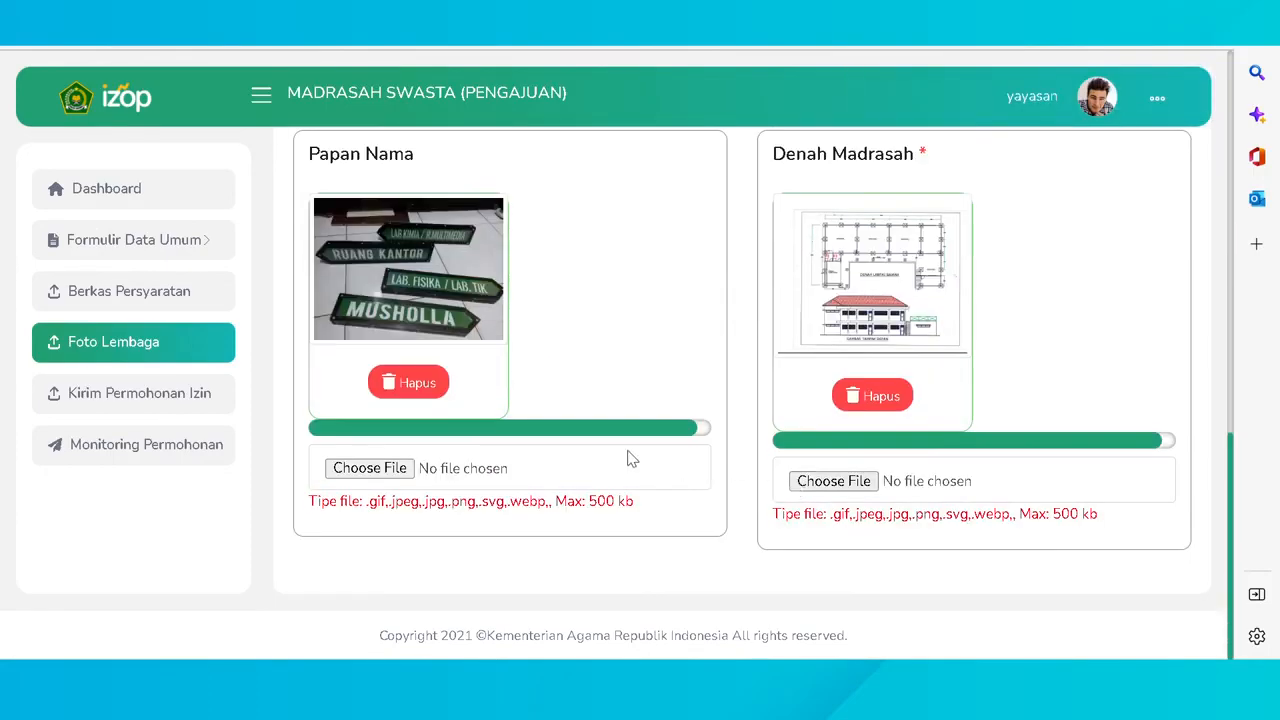
{"action": "left_click", "coordinate": [100, 398]}
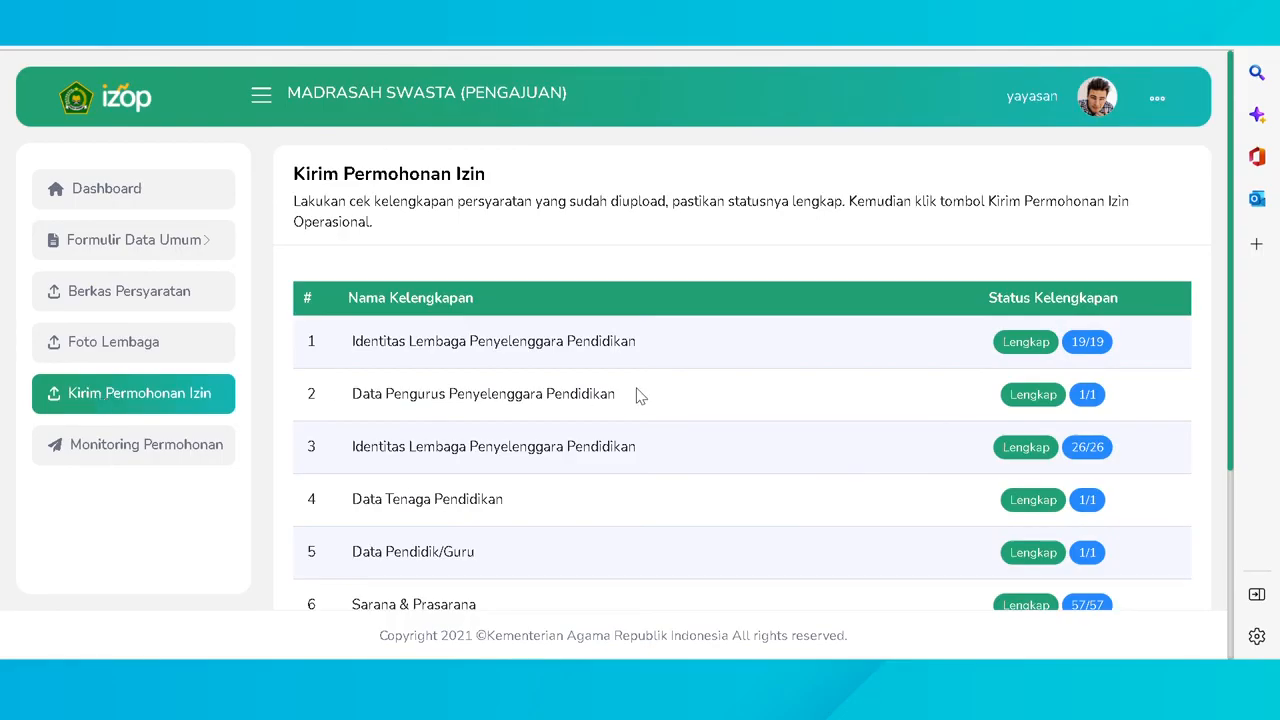
- Review the checklist, send and confirm the operational permit request, then view Monitoring Permohonan
{"action": "scroll", "coordinate": [720, 290], "scroll_direction": "down", "scroll_amount": 3}
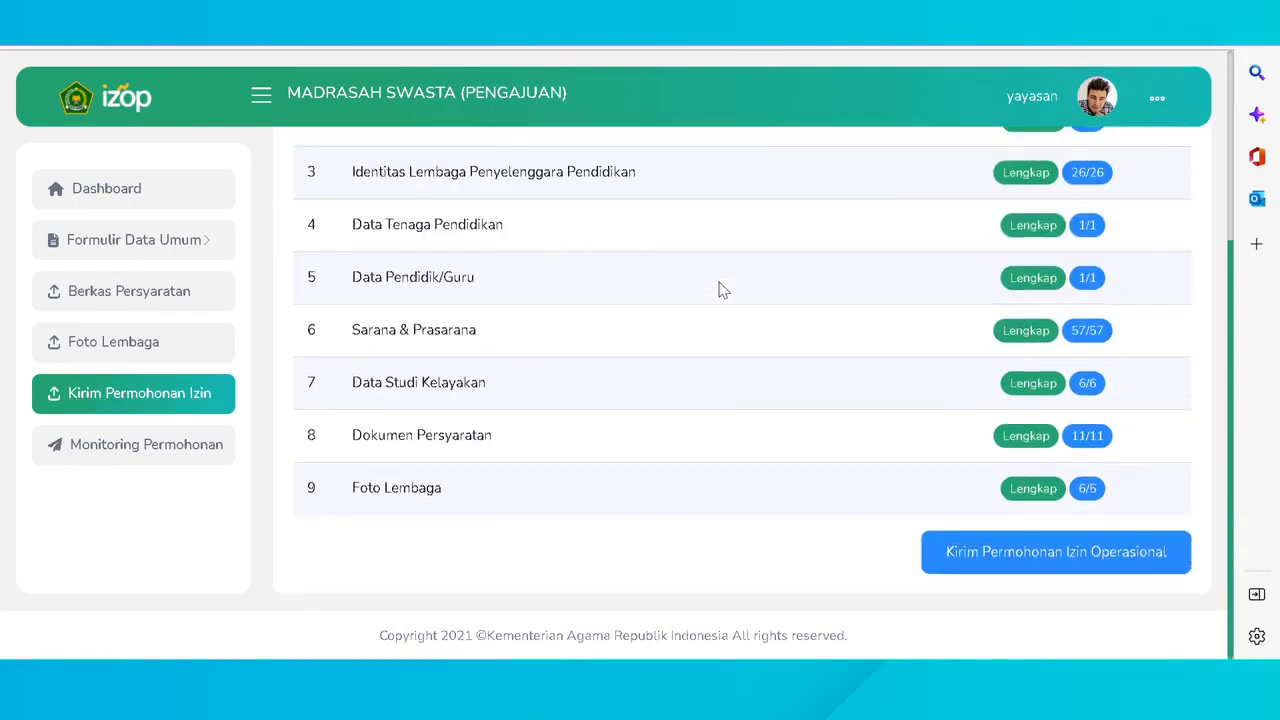
{"action": "scroll", "coordinate": [800, 503], "scroll_direction": "up", "scroll_amount": 2}
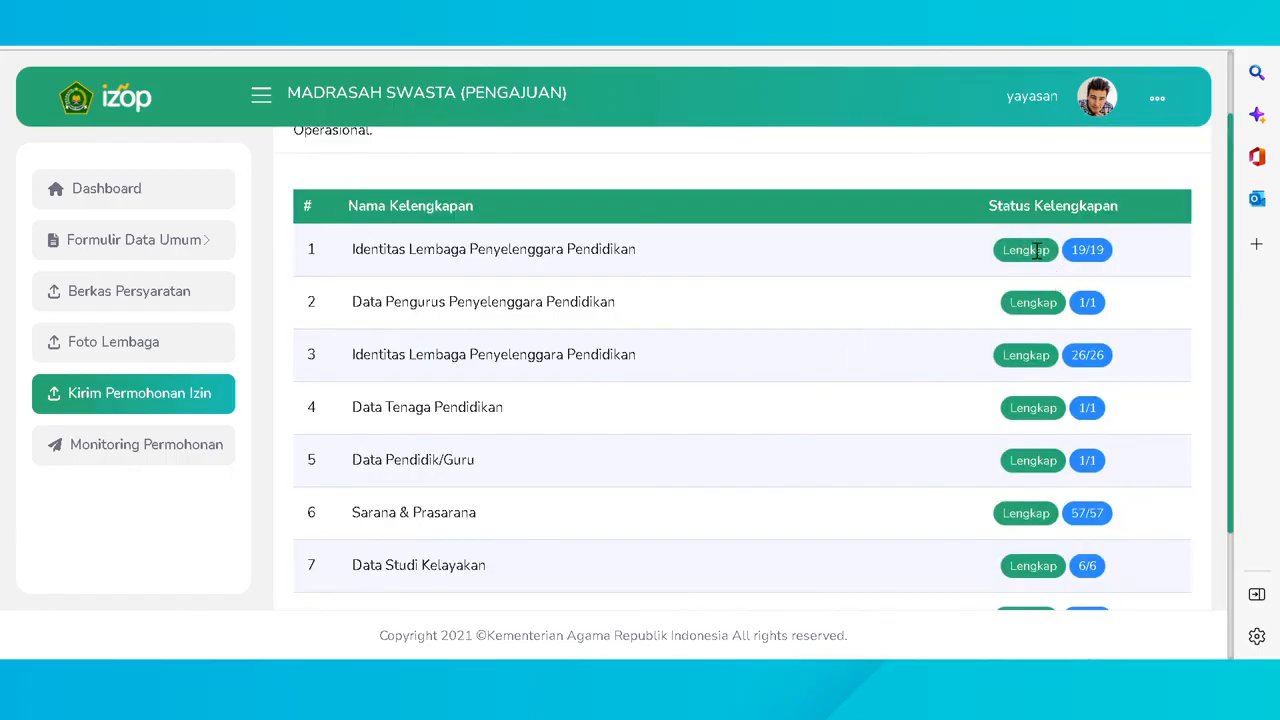
{"action": "scroll", "coordinate": [1030, 460], "scroll_direction": "down", "scroll_amount": 2}
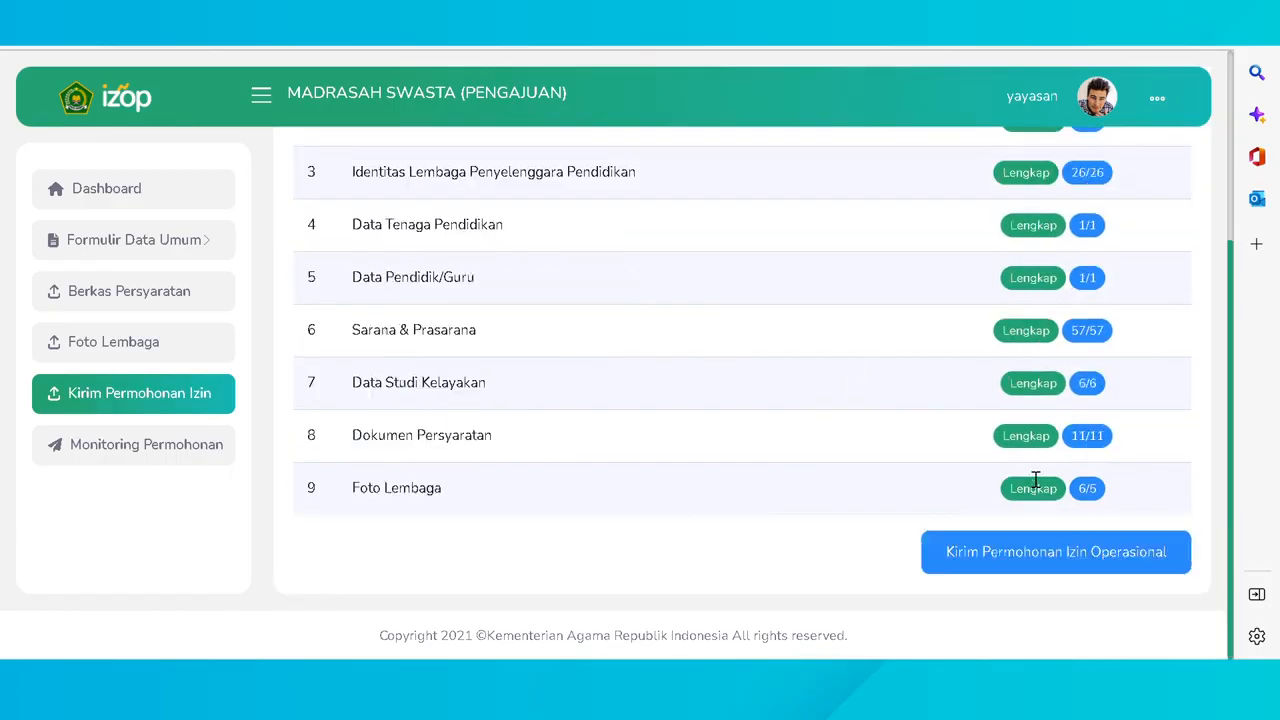
{"action": "left_click", "coordinate": [1014, 554]}
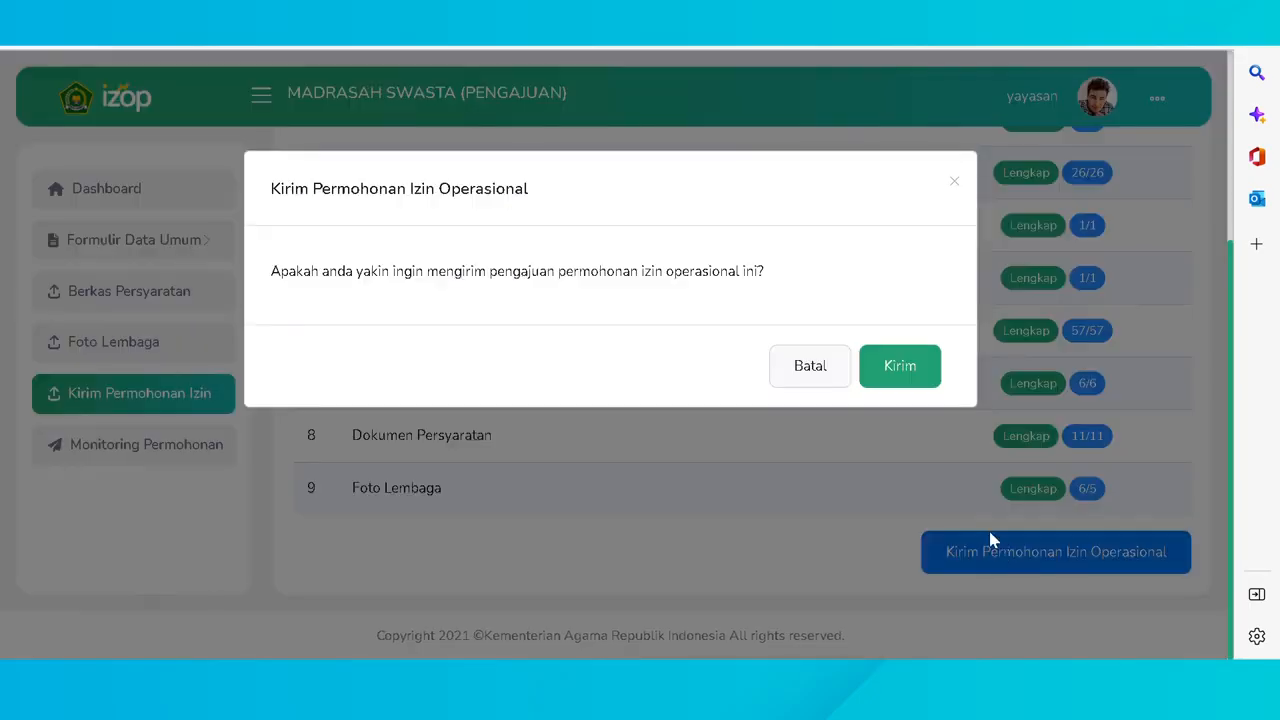
{"action": "left_click", "coordinate": [899, 367]}
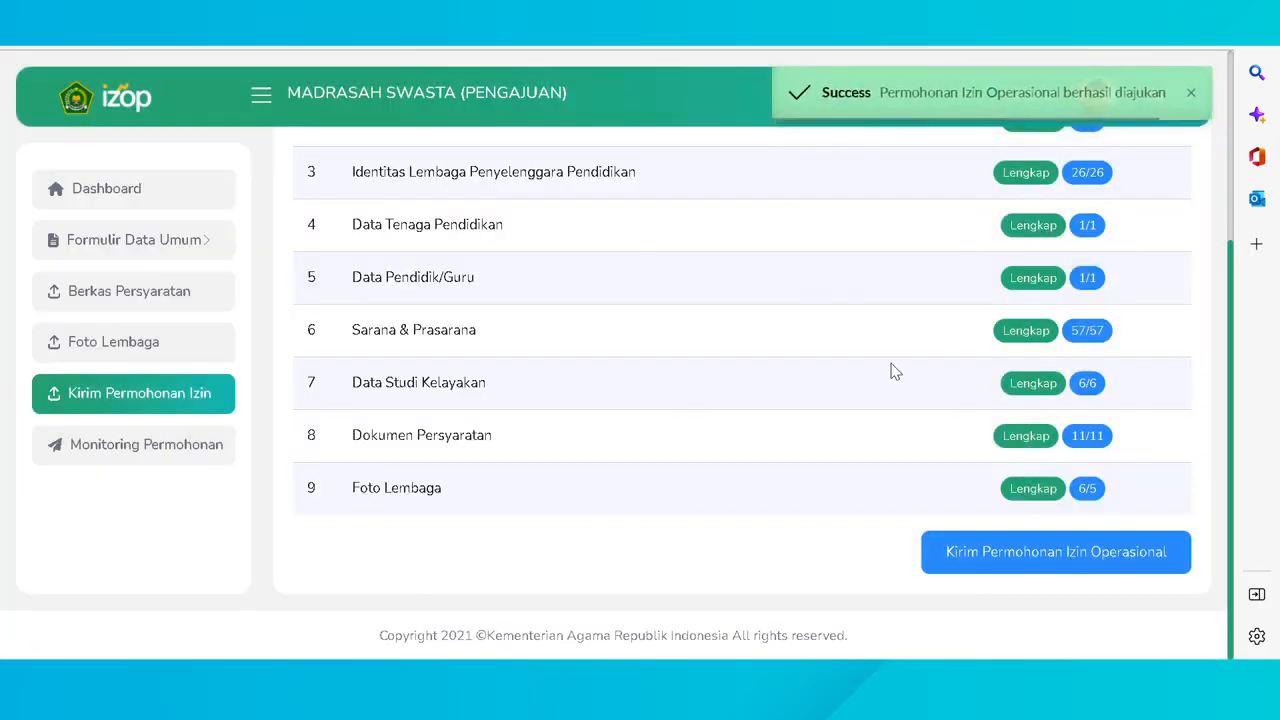
{"action": "left_click", "coordinate": [116, 444]}
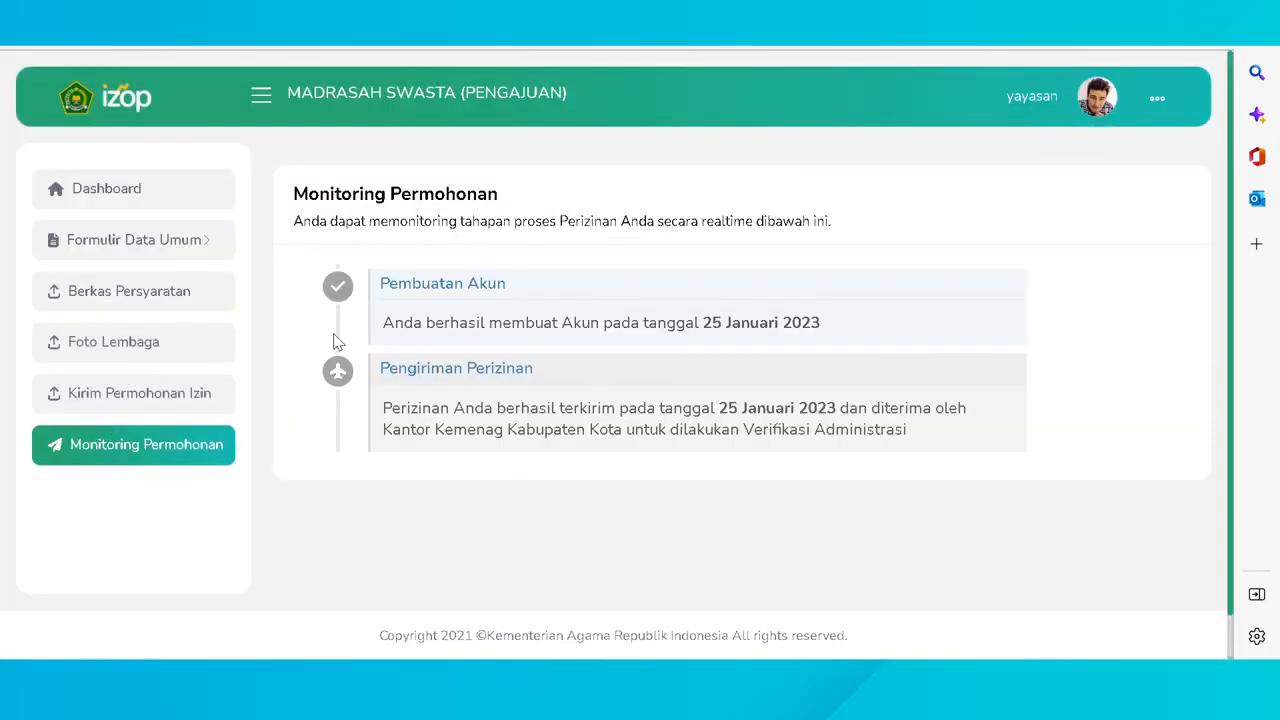